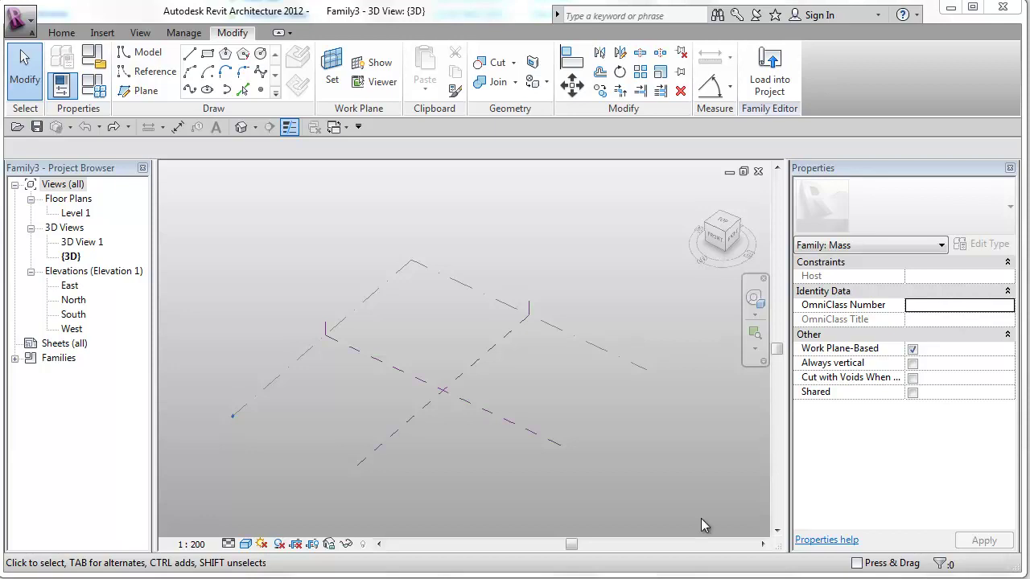
Draw a reference-line rectangle about 36000 by 22000 mm on Level 1, starting at the intersection of the two centre reference planes
left_click(149, 70)
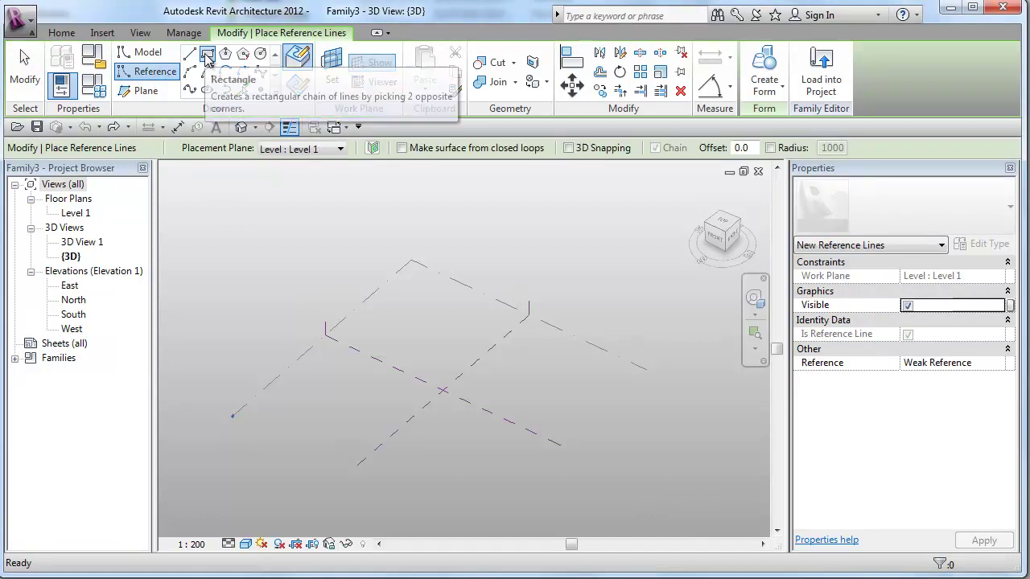
left_click(207, 54)
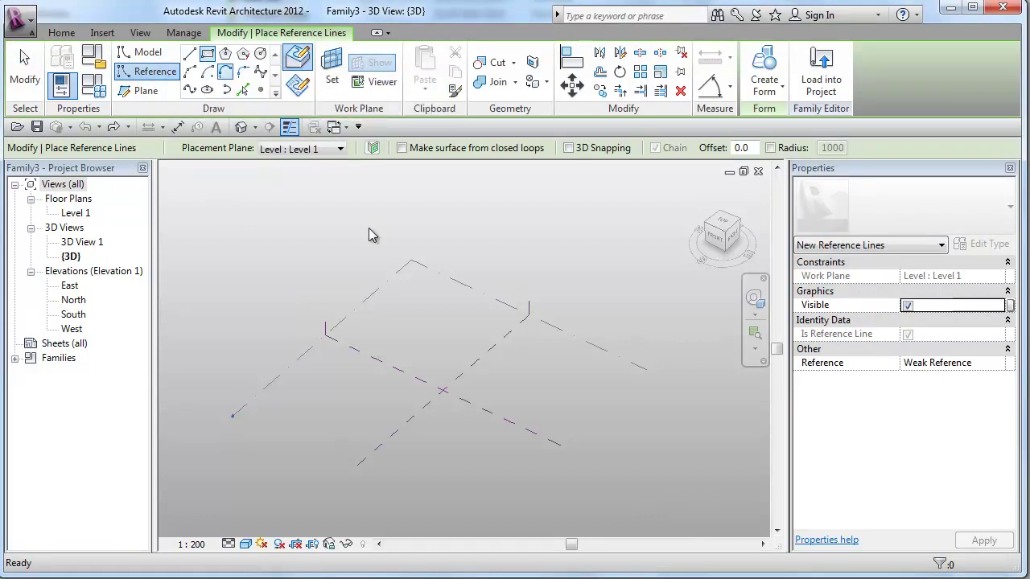
left_click(444, 392)
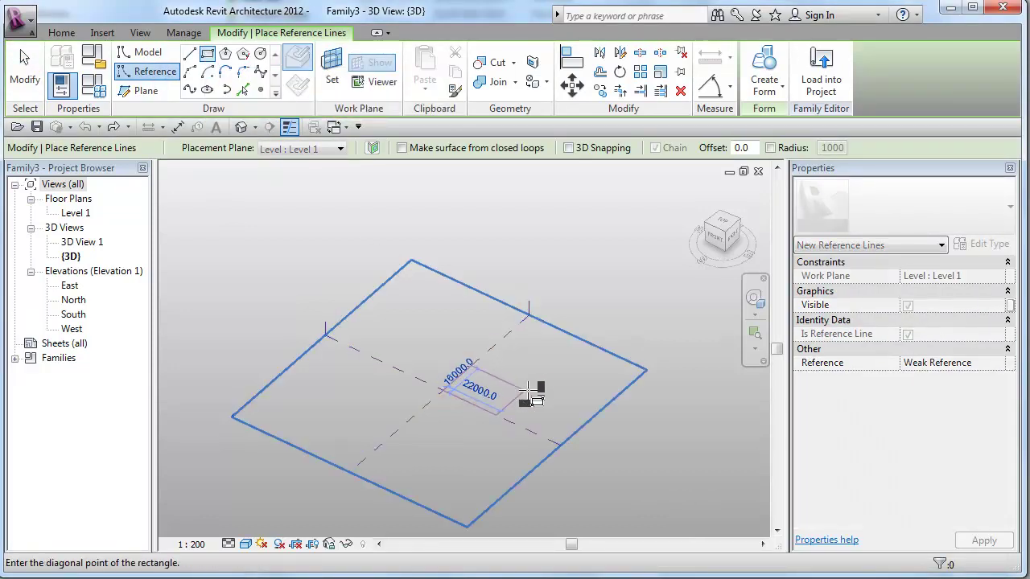
left_click(569, 398)
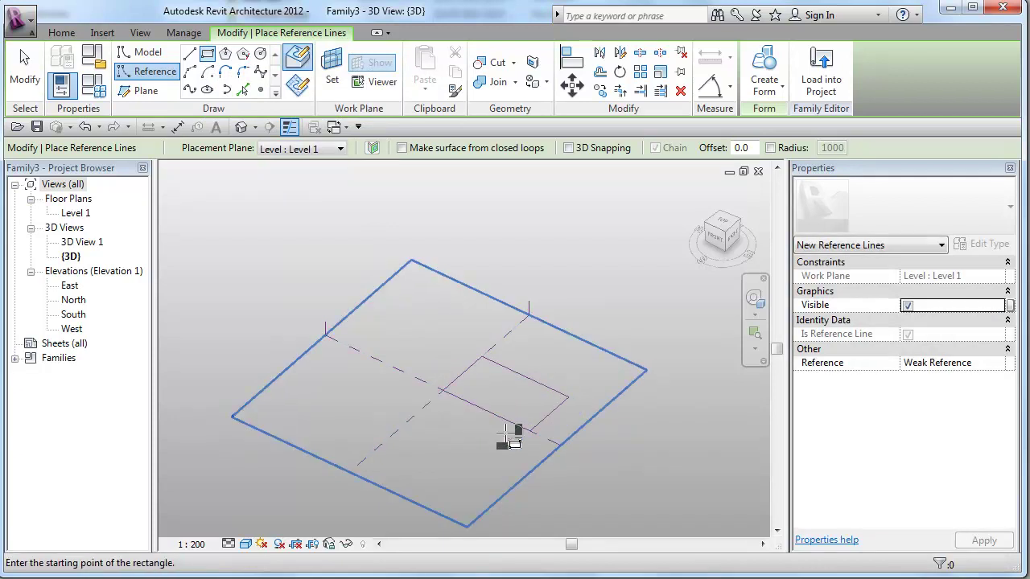
key("Escape")
key("Escape")
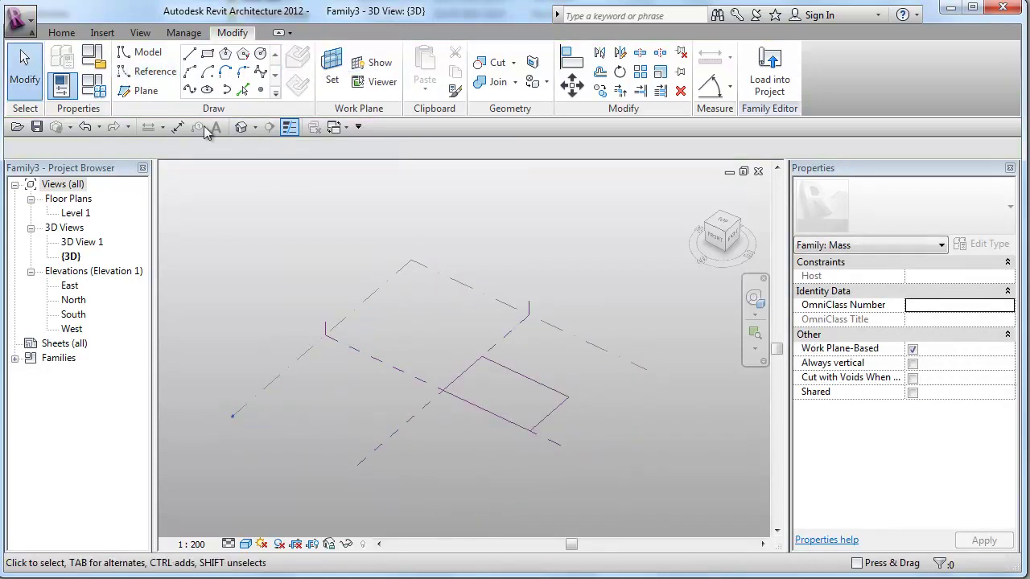
Place aligned dimensions on the short and long sides of the reference-line rectangle
left_click(178, 127)
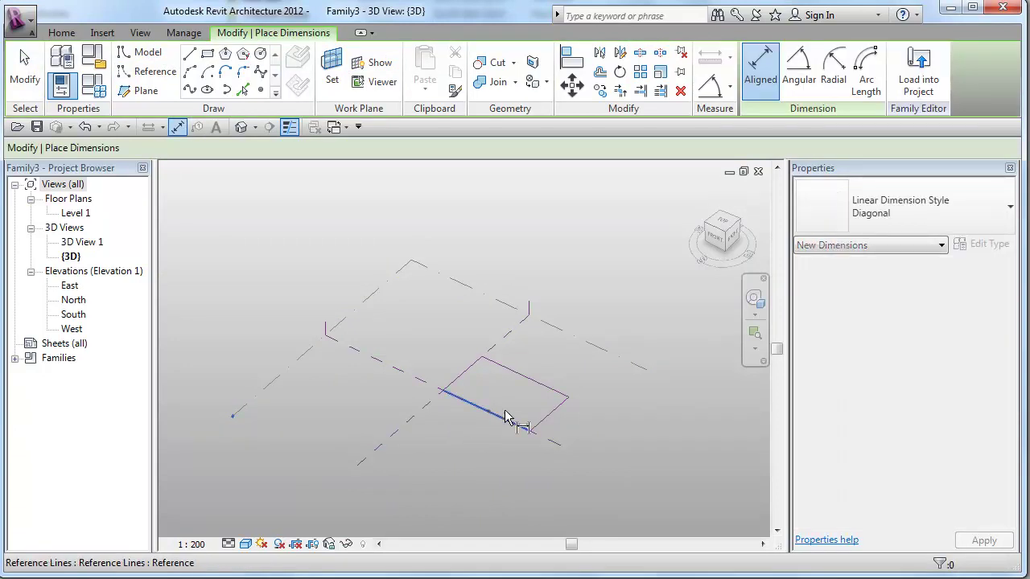
left_click(515, 415)
left_click(569, 417)
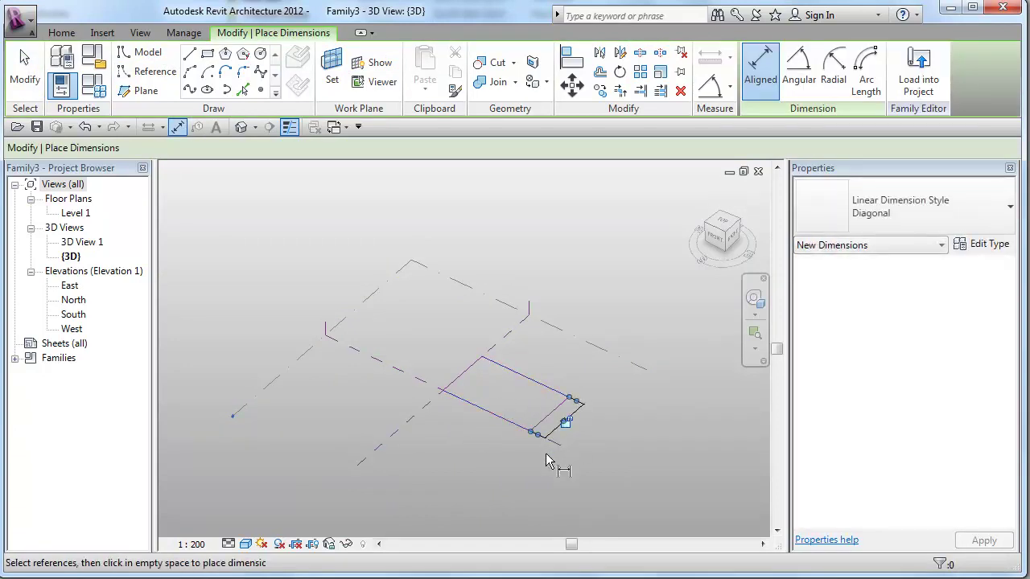
left_click(545, 449)
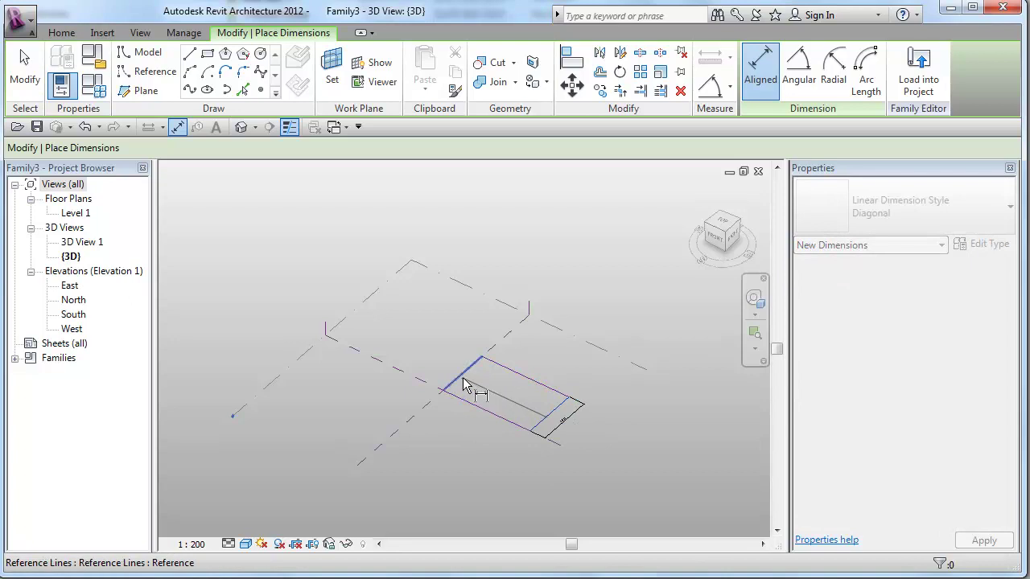
left_click(464, 384)
left_click(467, 421)
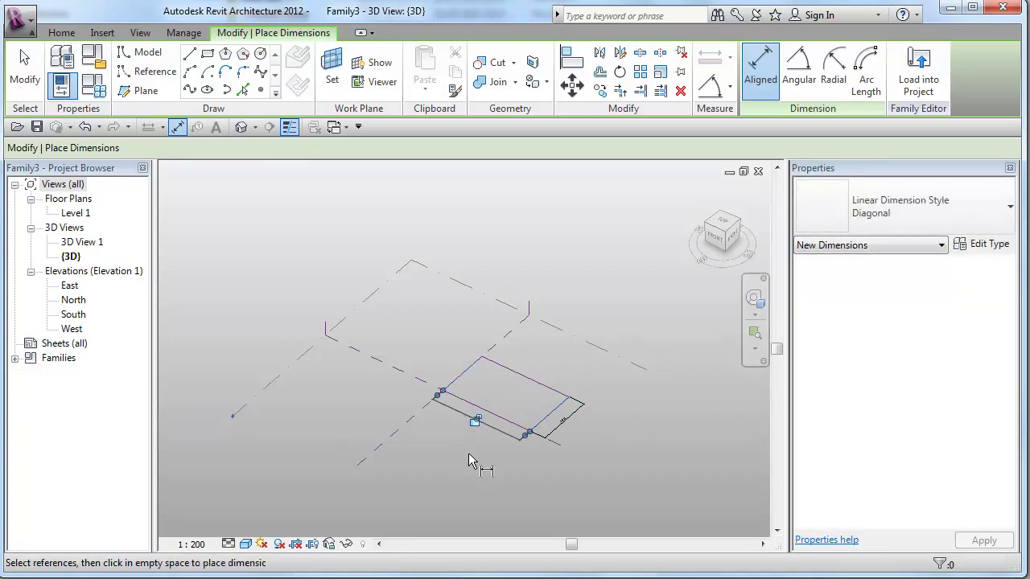
left_click(469, 453)
key("Escape")
key("Escape")
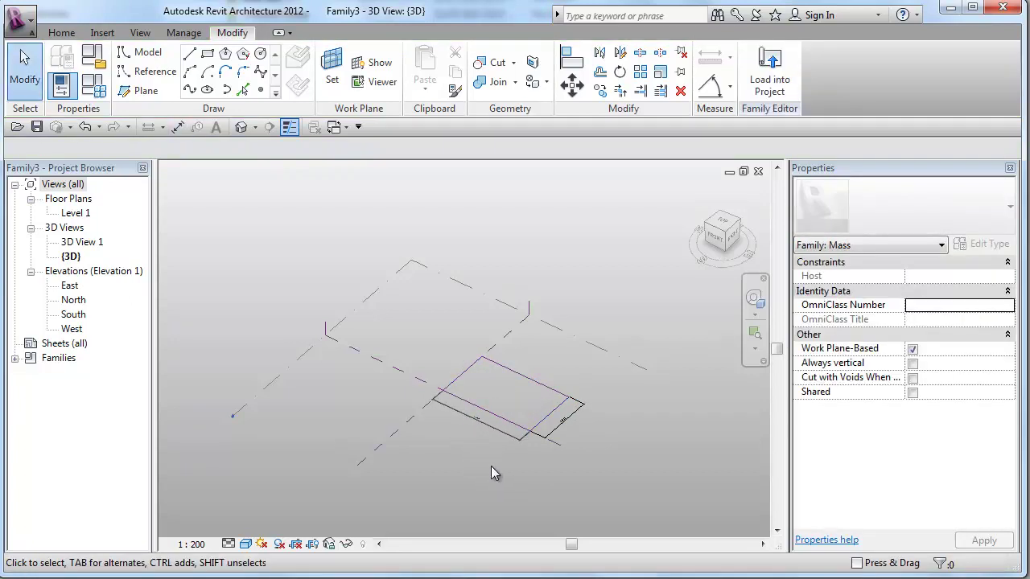
Add an instance length parameter named x to the family, grouped under Constraints, and set its value to 3000
left_click(92, 86)
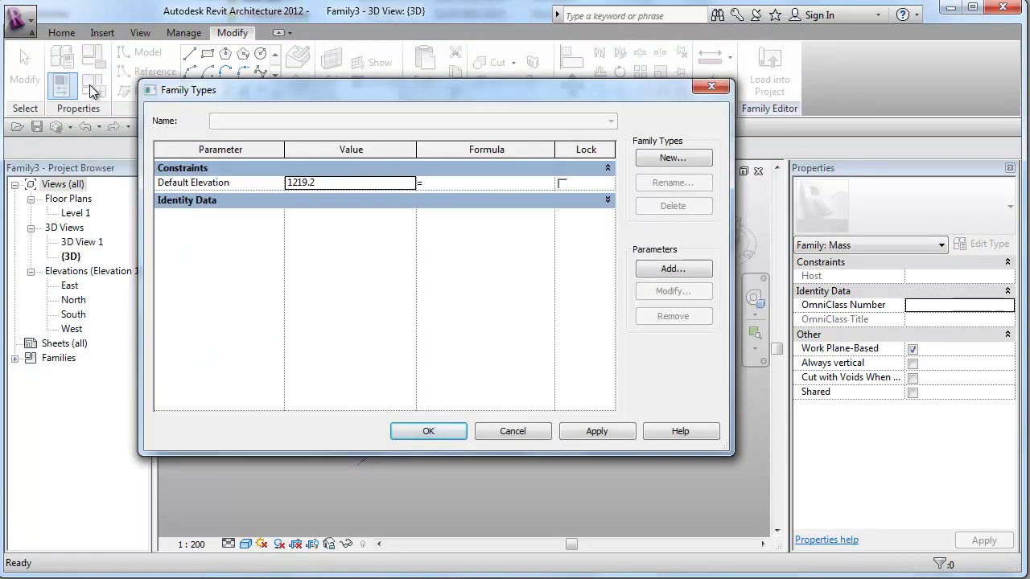
left_click(666, 269)
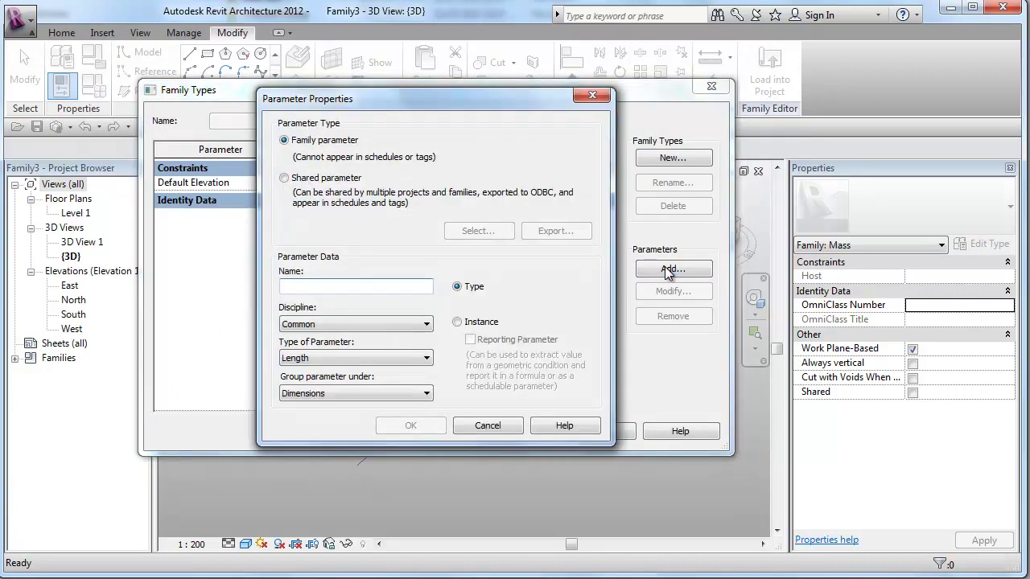
type("x")
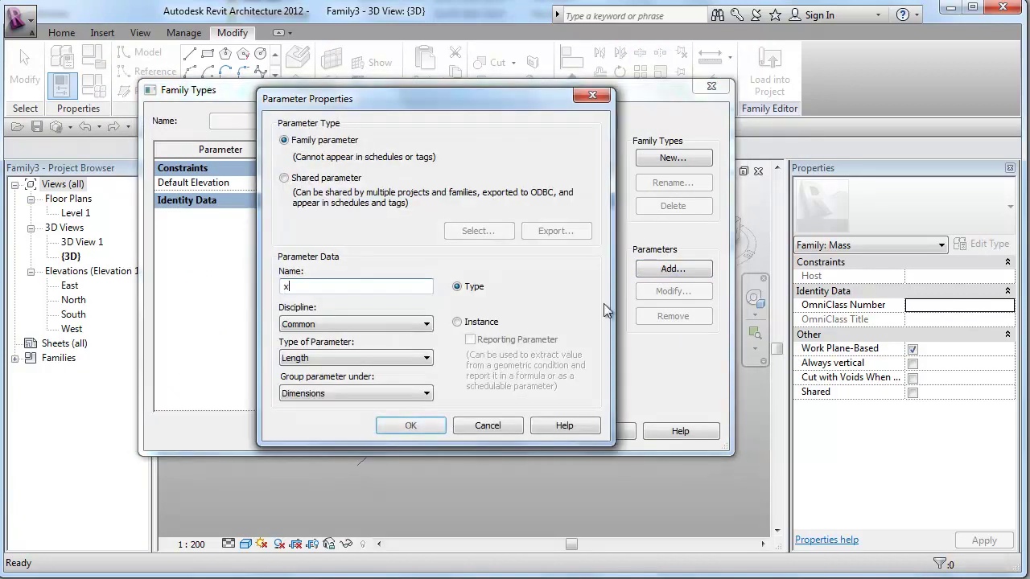
left_click(457, 322)
left_click(426, 392)
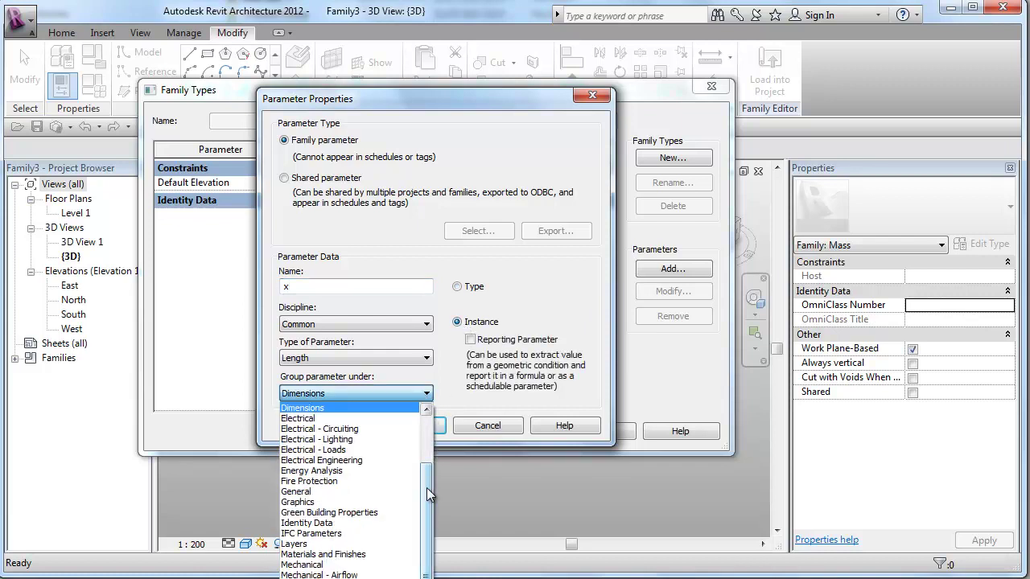
scroll(426, 483, "up", 2)
left_click(330, 439)
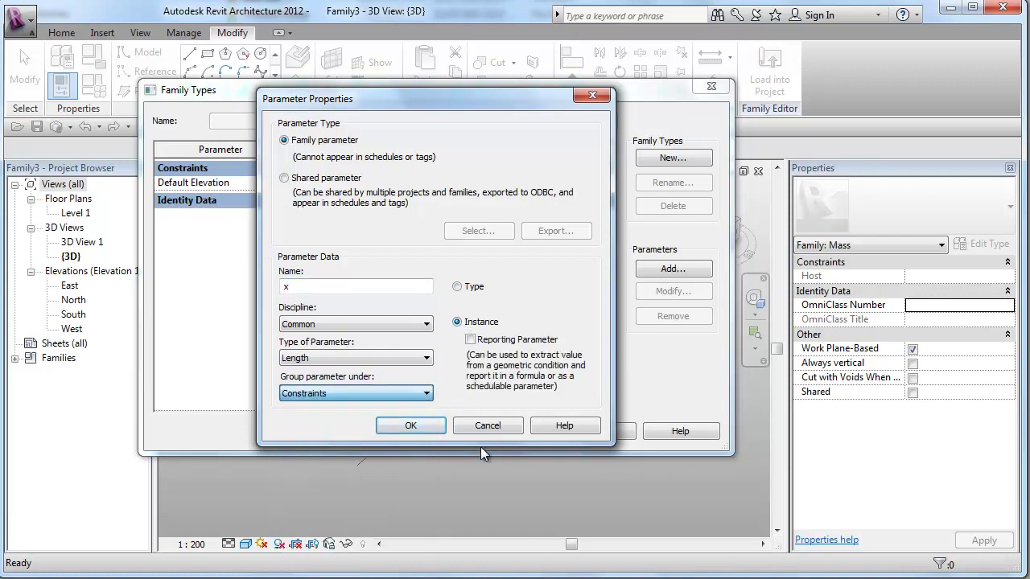
left_click(431, 427)
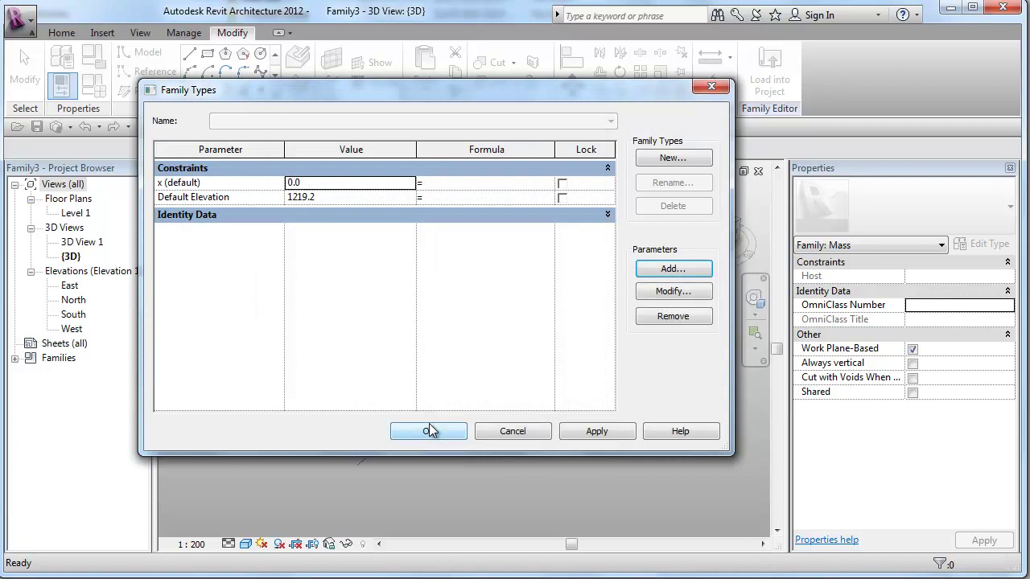
left_click(333, 182)
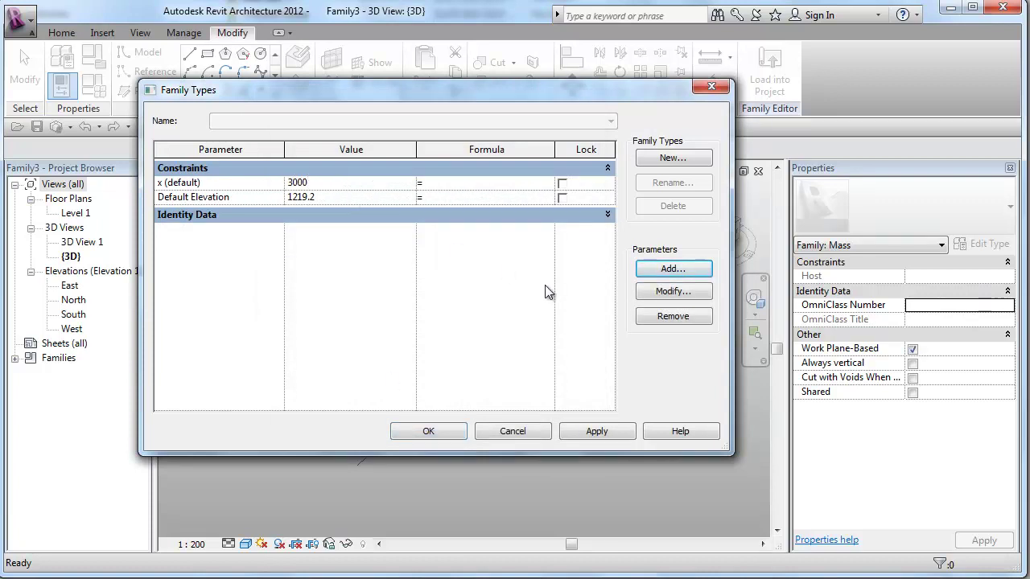
Add an instance length family parameter named 2x, grouped under Dimensions
left_click(675, 271)
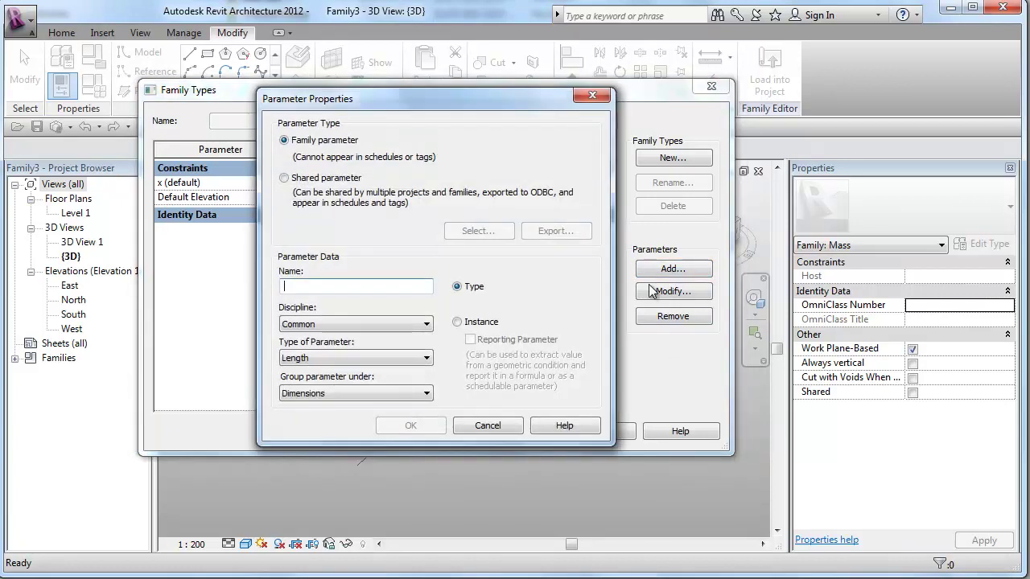
type("2x")
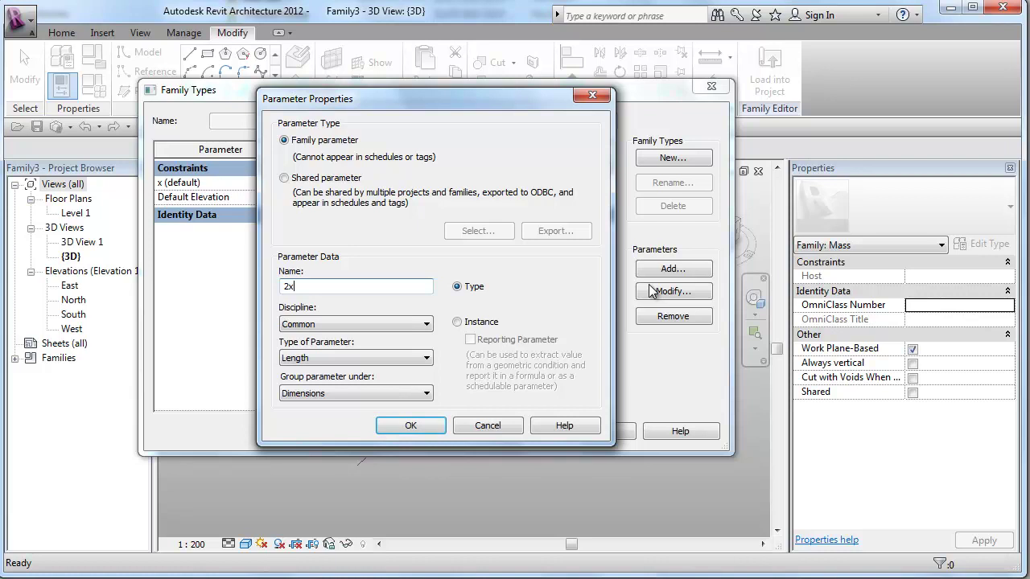
left_click(457, 322)
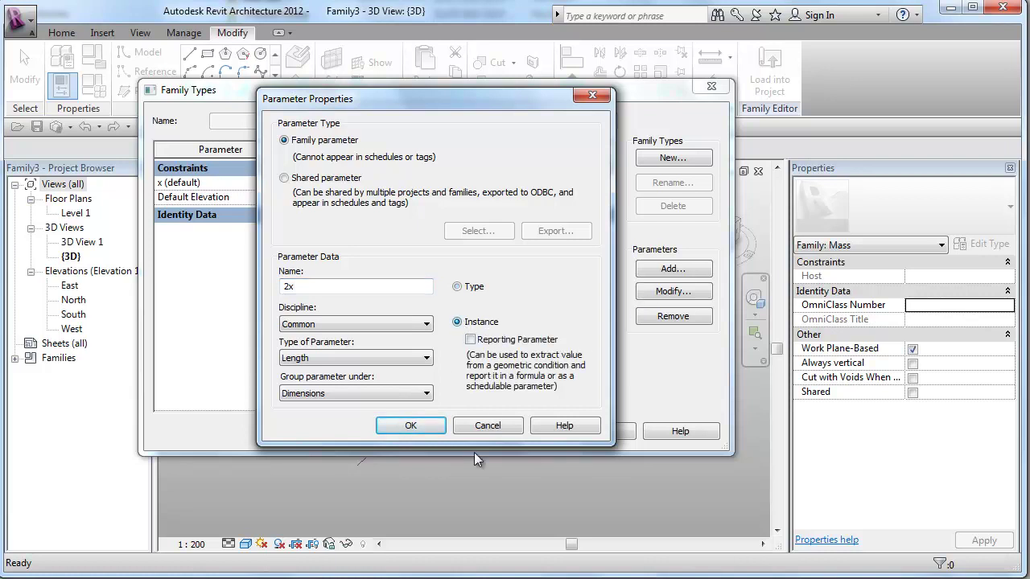
left_click(406, 426)
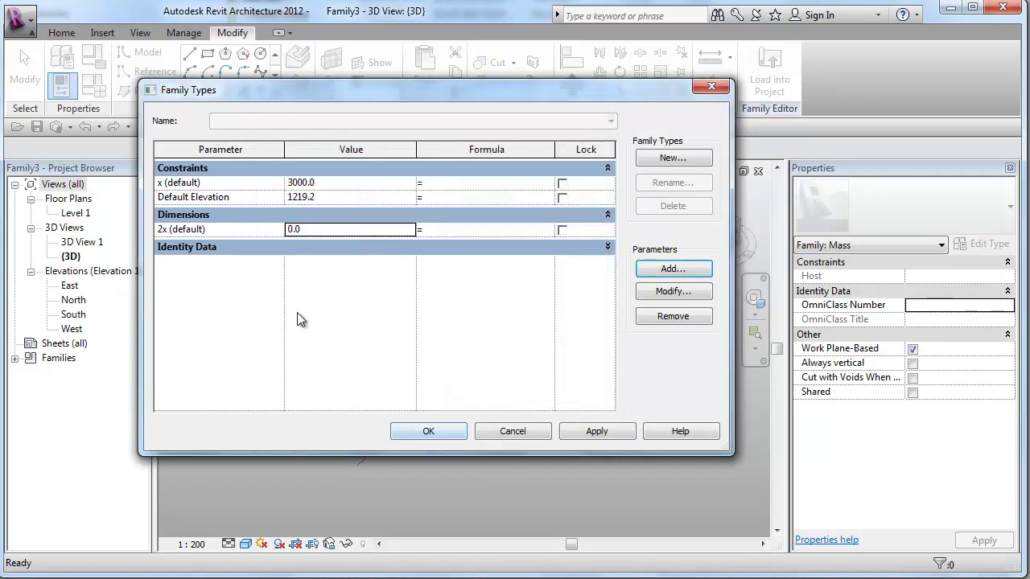
Add an instance length family parameter named 4x, grouped under Dimensions
left_click(661, 273)
type("4x")
left_click(470, 323)
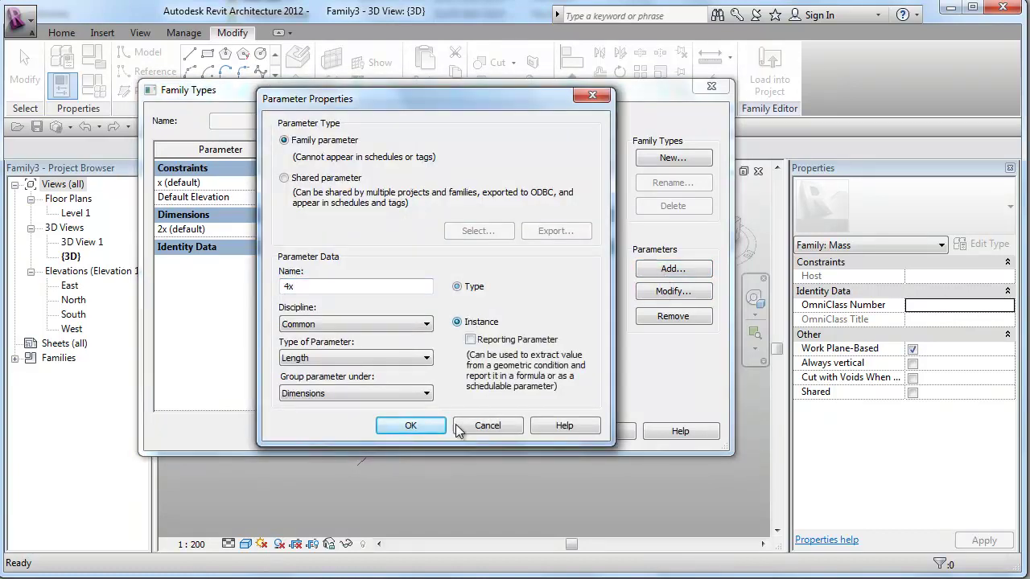
left_click(414, 428)
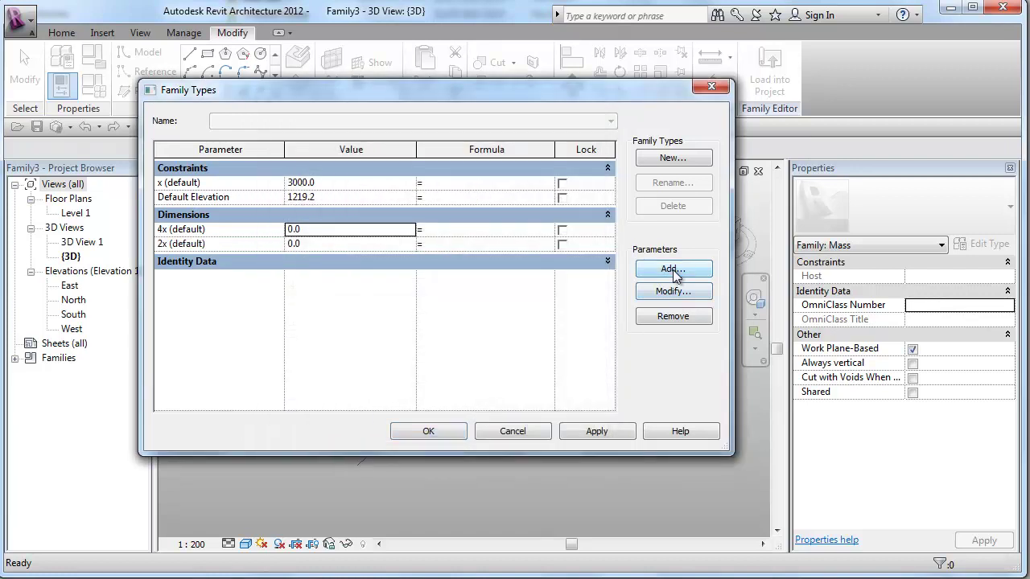
Add an instance length family parameter named 8x, grouped under Dimensions
left_click(674, 274)
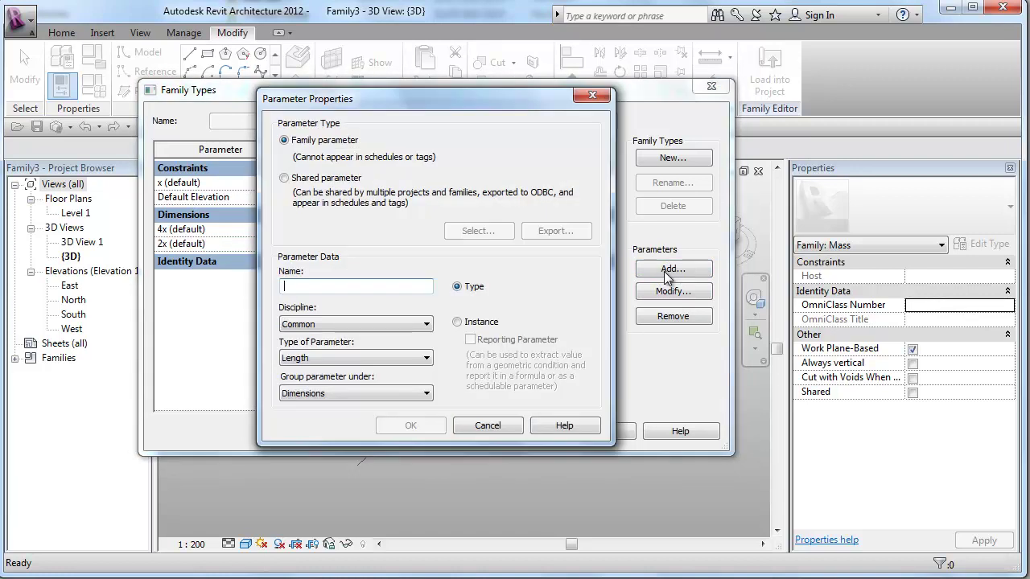
type("8x")
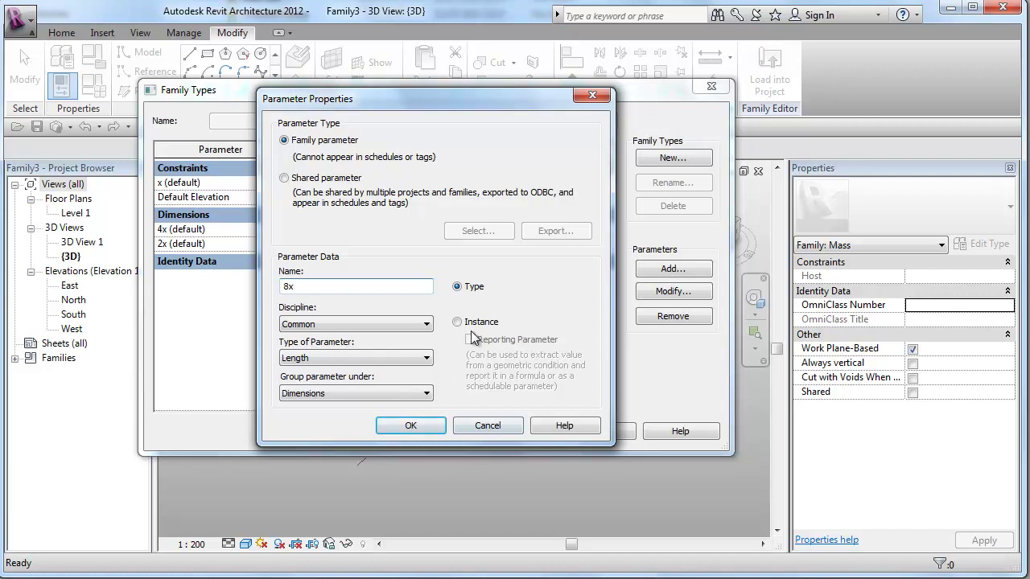
left_click(458, 322)
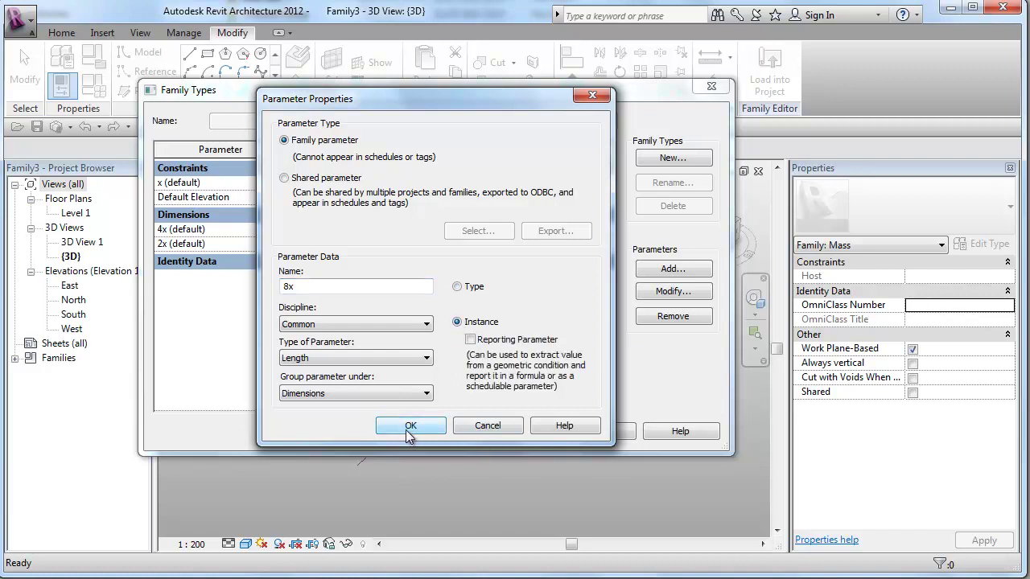
left_click(406, 430)
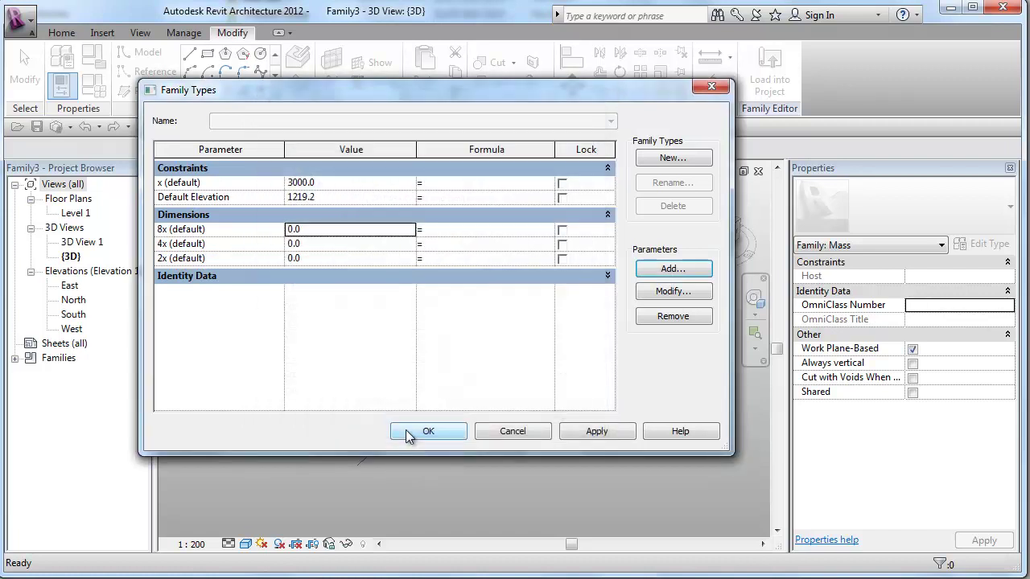
Set the formulas of 2x, 4x and 8x to 2 * x, 4 * x and 8 * x, and apply the family types
left_click(447, 259)
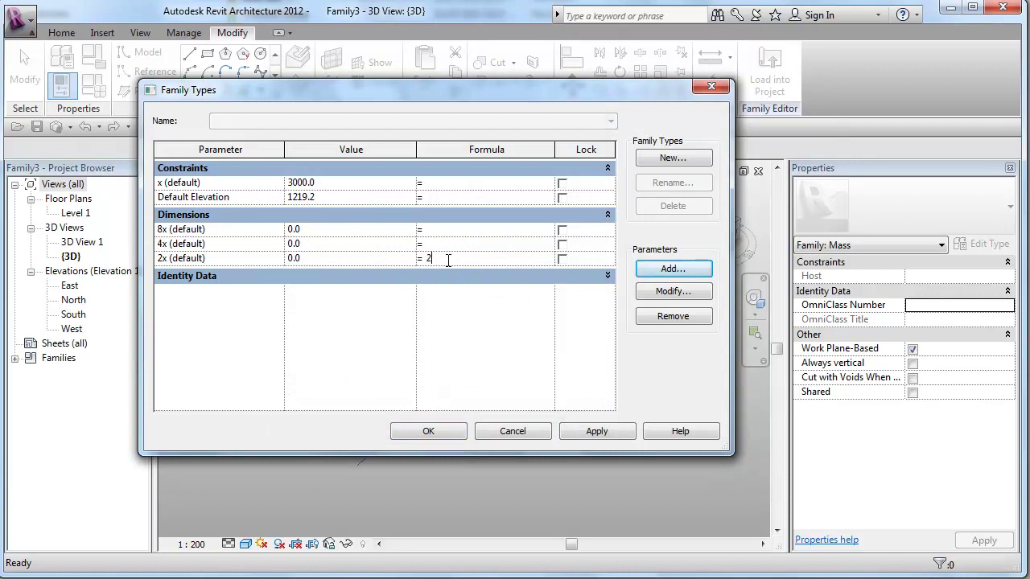
left_click(441, 248)
type("4*")
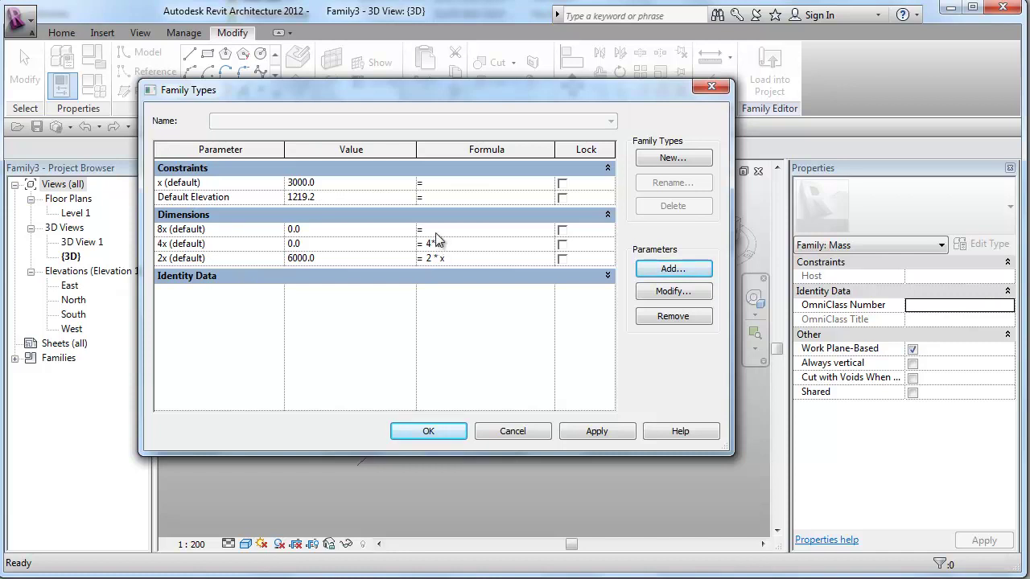
left_click(436, 231)
left_click(596, 432)
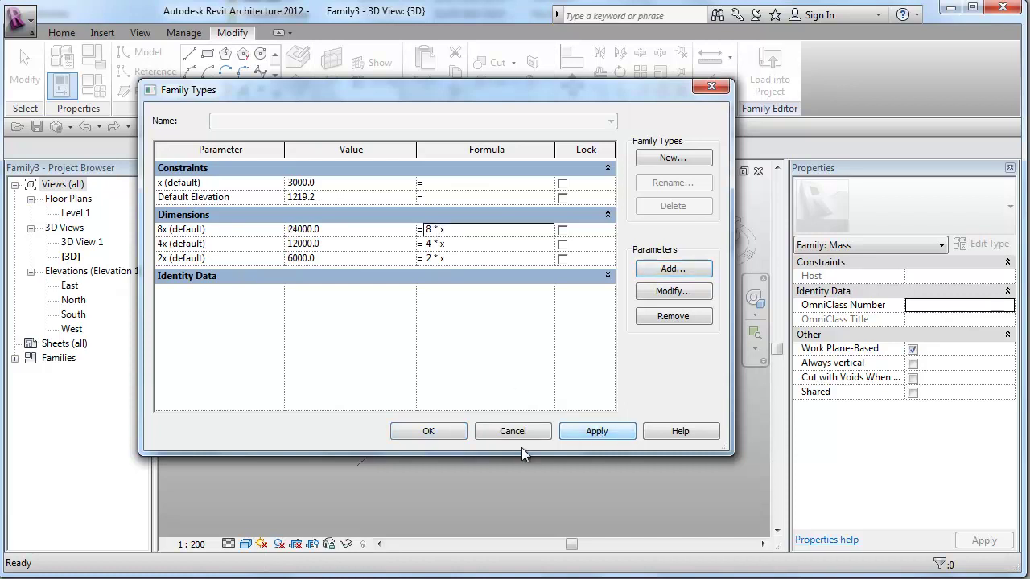
left_click(433, 429)
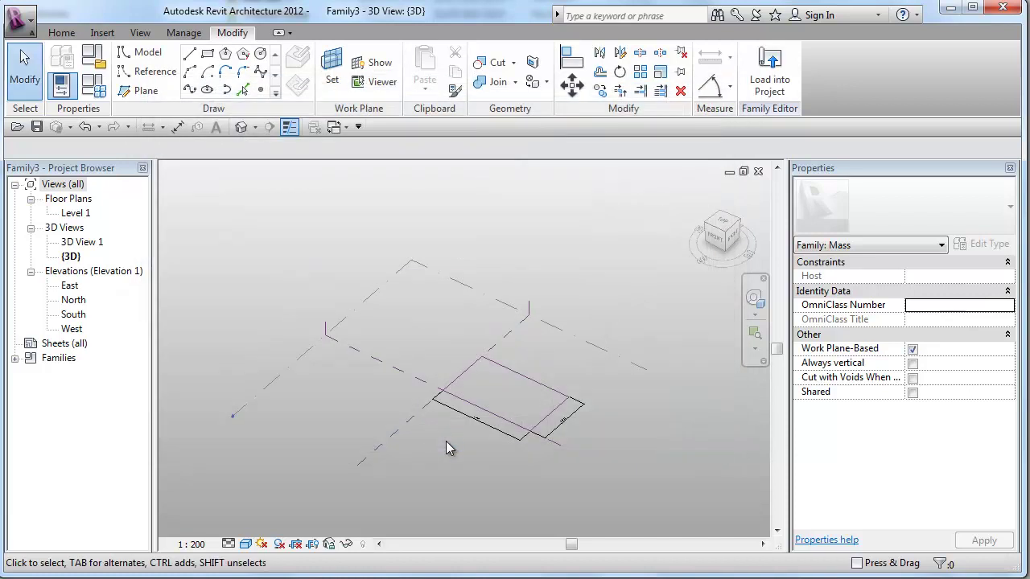
Label the dimension along the rectangle's long side with the 8x parameter
left_click(498, 420)
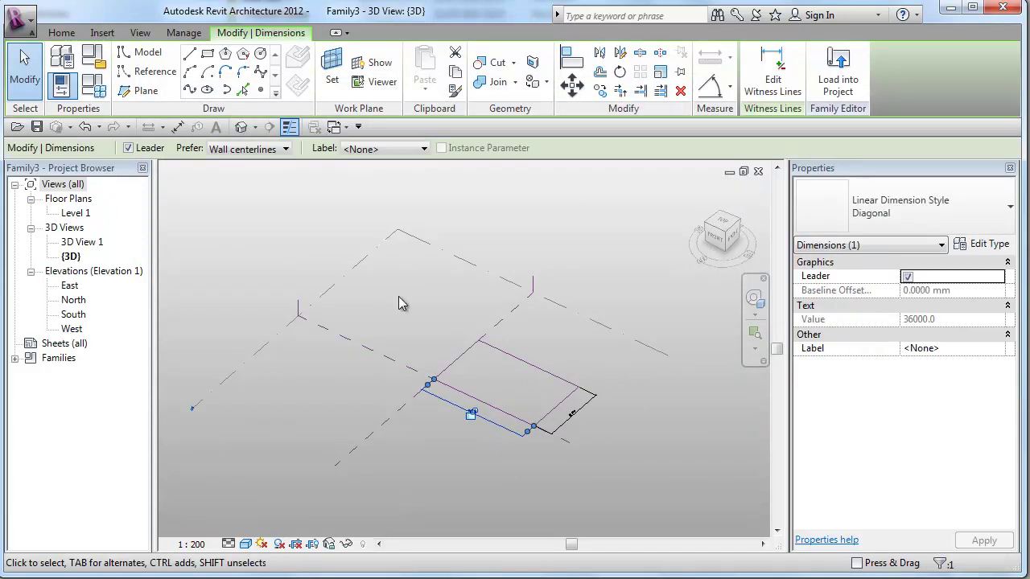
left_click(419, 150)
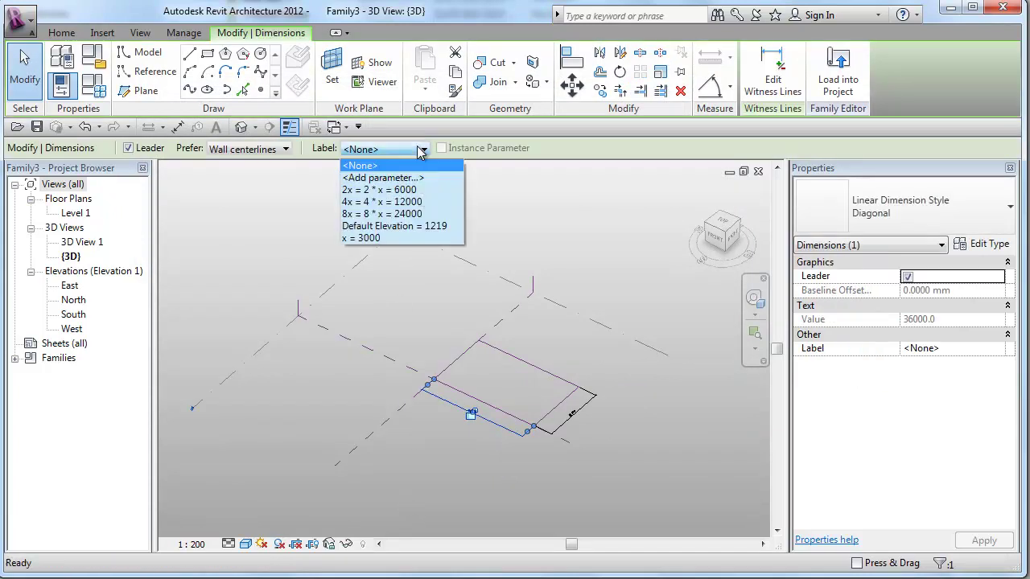
left_click(419, 214)
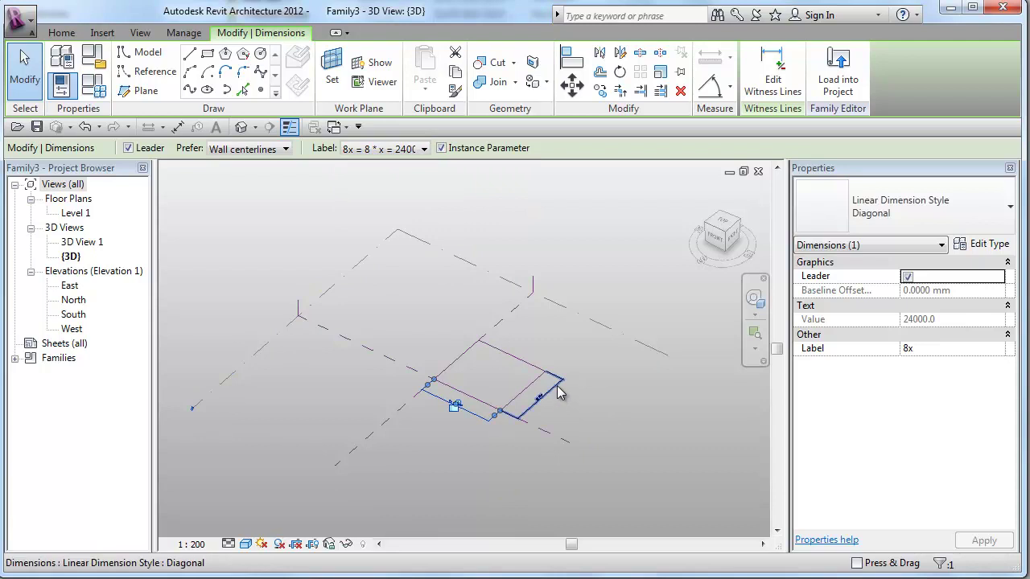
Label the dimension along the rectangle's short side with the 4x parameter
left_click(541, 397)
left_click(395, 151)
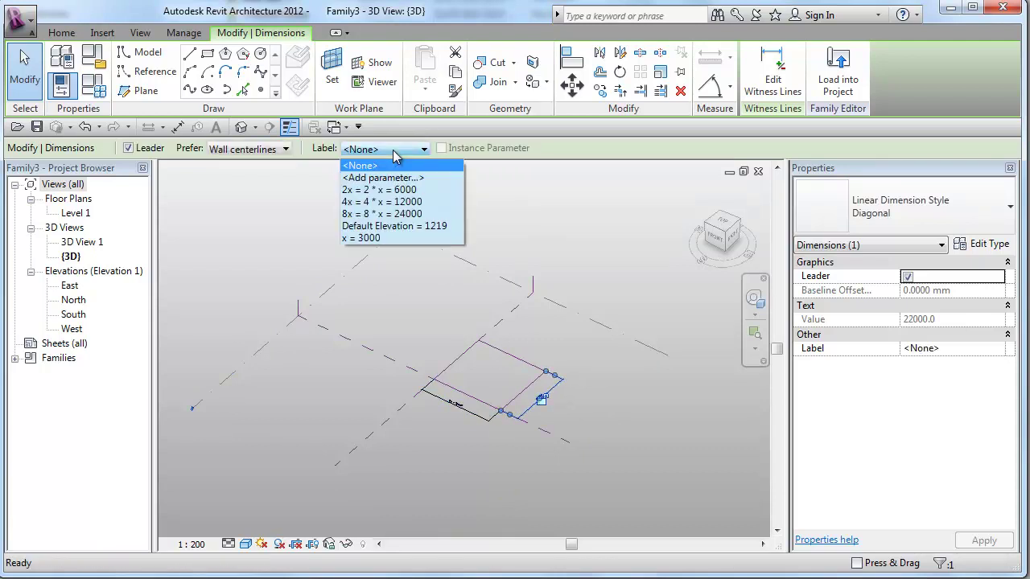
left_click(387, 202)
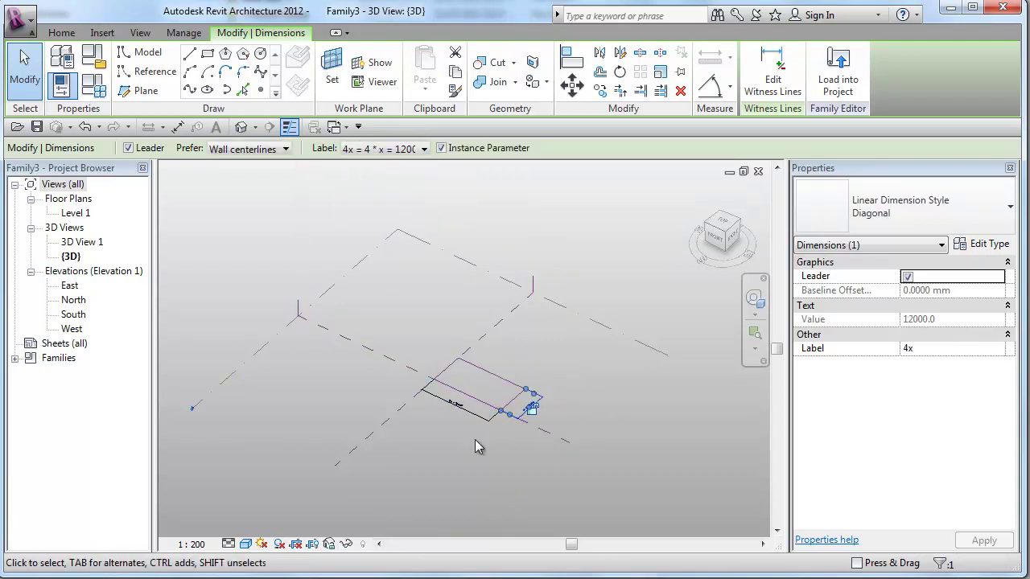
Copy Level 1 together with its dimensioned reference-line rectangle vertically upward four times, leaving the largest gap below the topmost copy
scroll(475, 448, "up", 3)
middle_click_drag(475, 447, 445, 478)
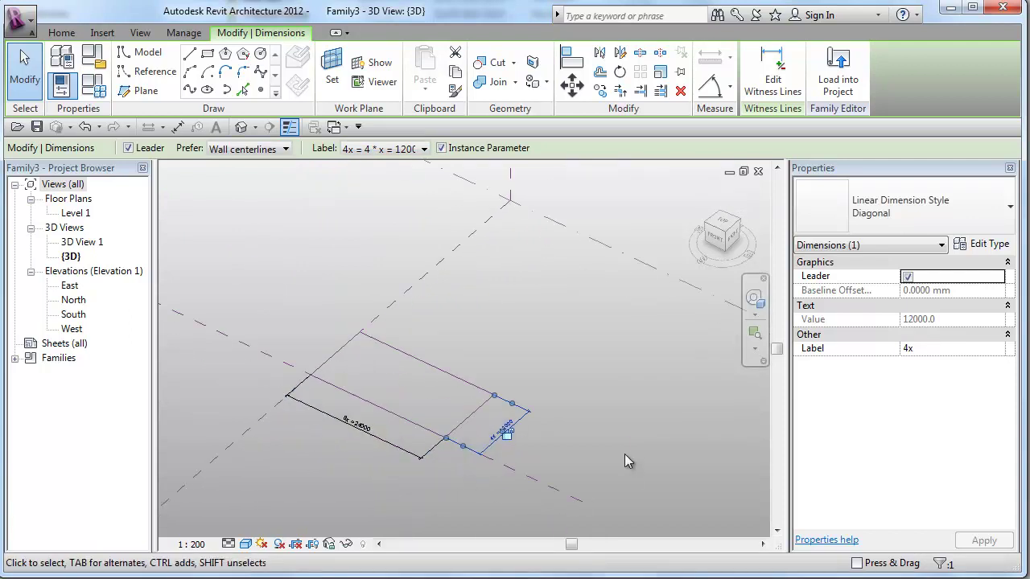
scroll(625, 455, "down", 4)
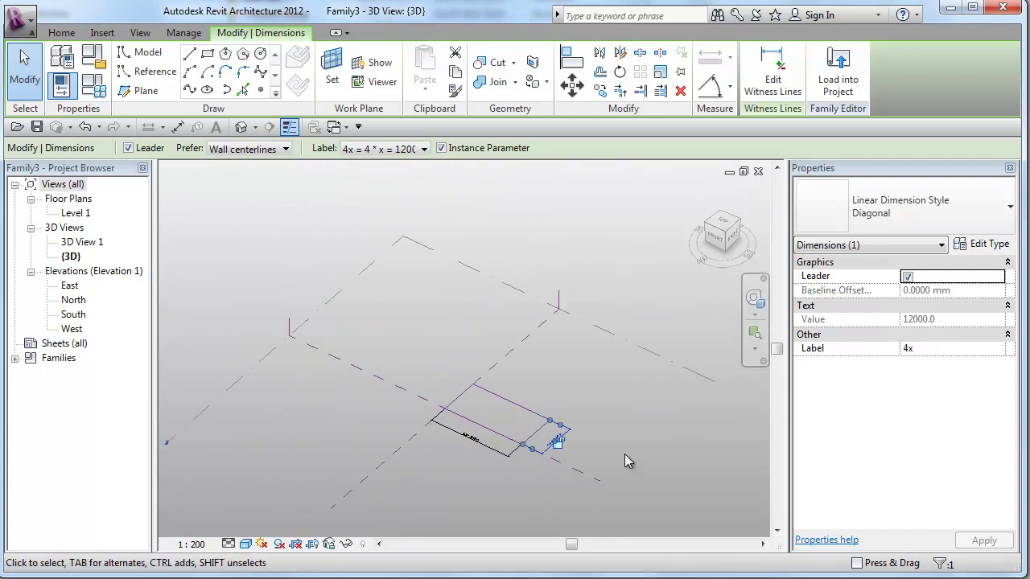
left_click_drag(406, 347, 644, 512)
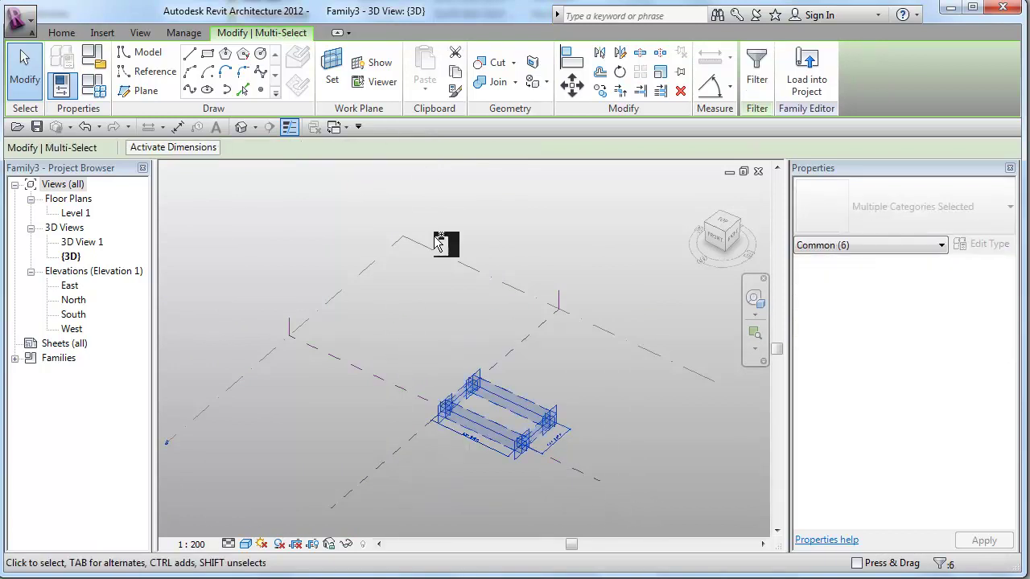
left_click(363, 270, "ctrl")
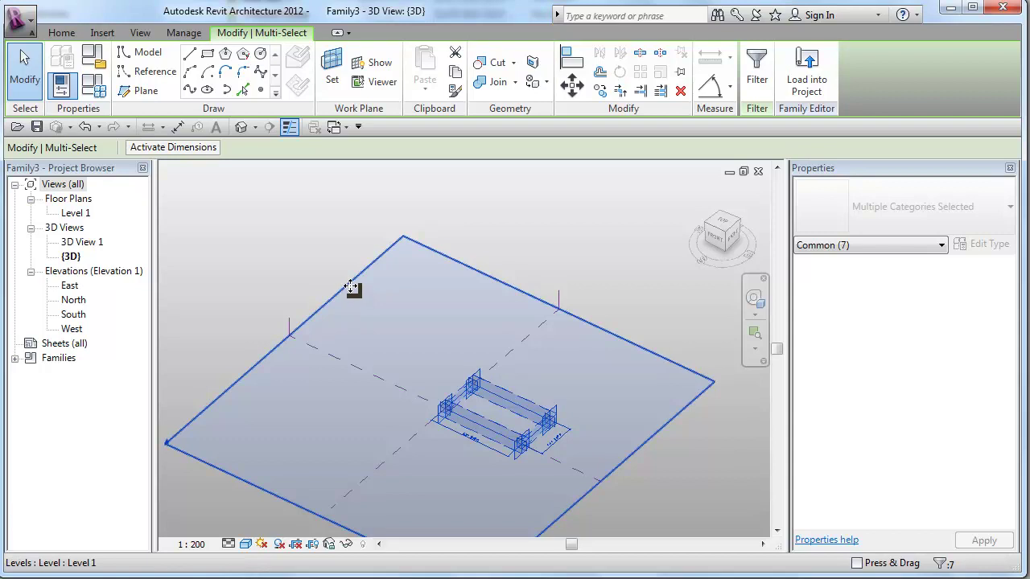
left_click_drag(352, 286, 351, 200, "ctrl")
scroll(393, 287, "down", 3)
middle_click_drag(393, 287, 389, 389)
left_click_drag(387, 389, 445, 358)
middle_click_drag(657, 498, 642, 411)
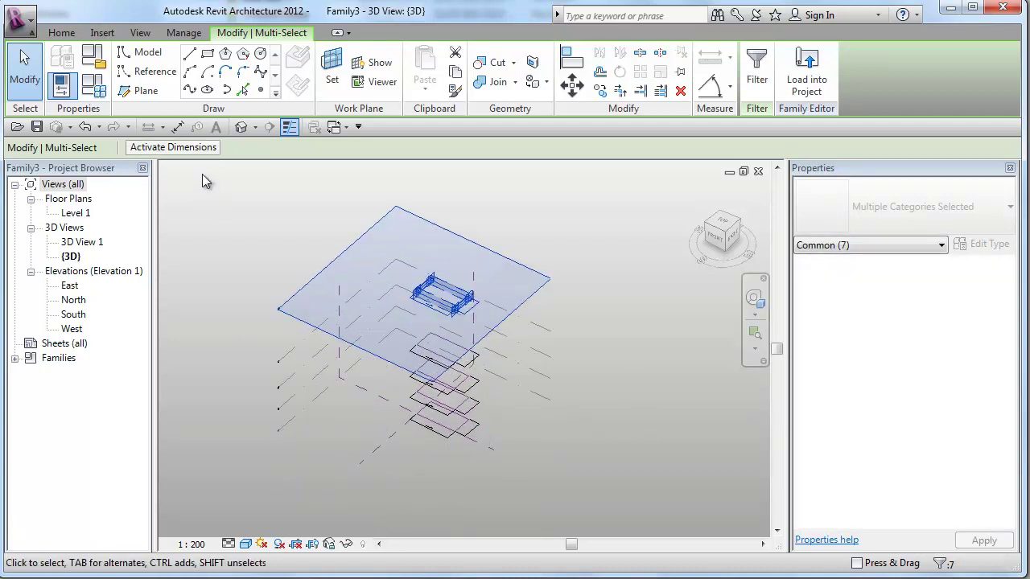
left_click(414, 475)
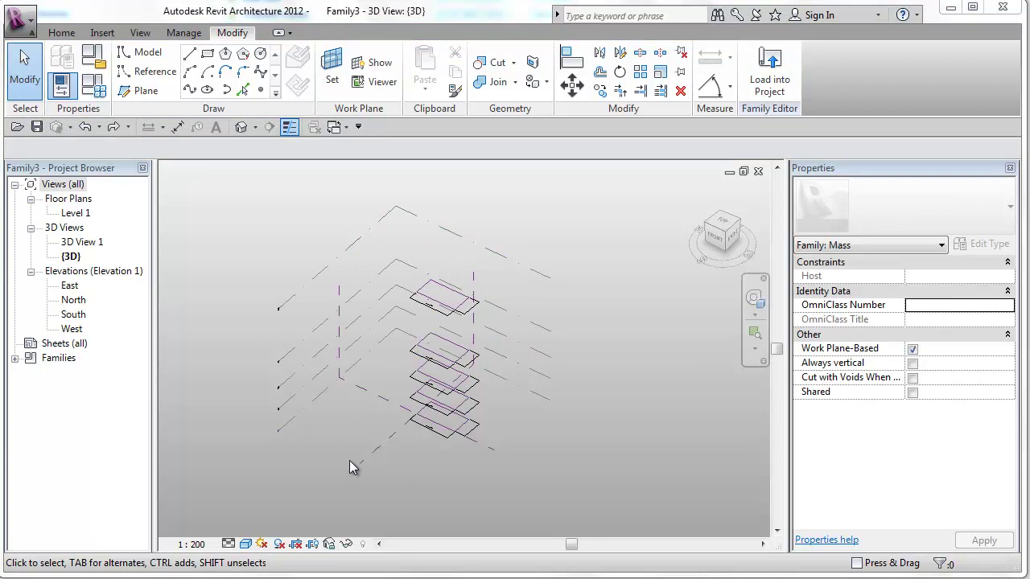
Set a vertical reference plane as the work plane and place separate aligned dimensions between each pair of adjacent levels
left_click(177, 126)
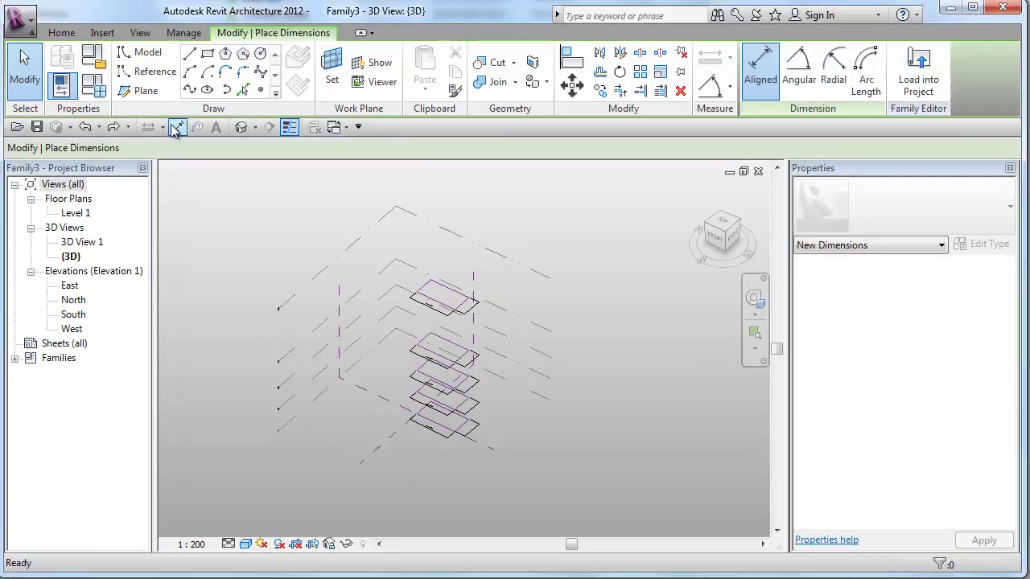
left_click(331, 72)
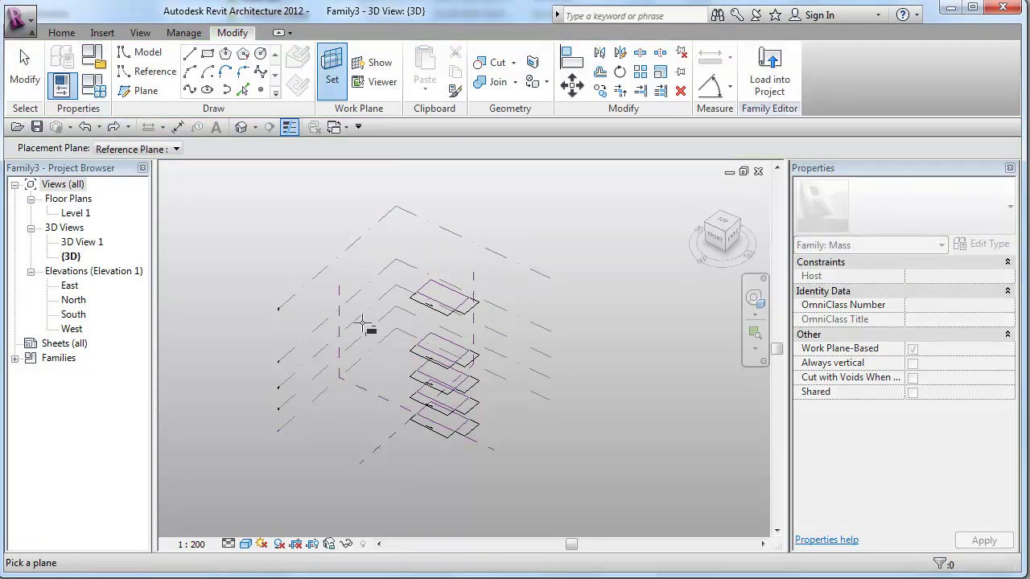
left_click(337, 395)
left_click(336, 378)
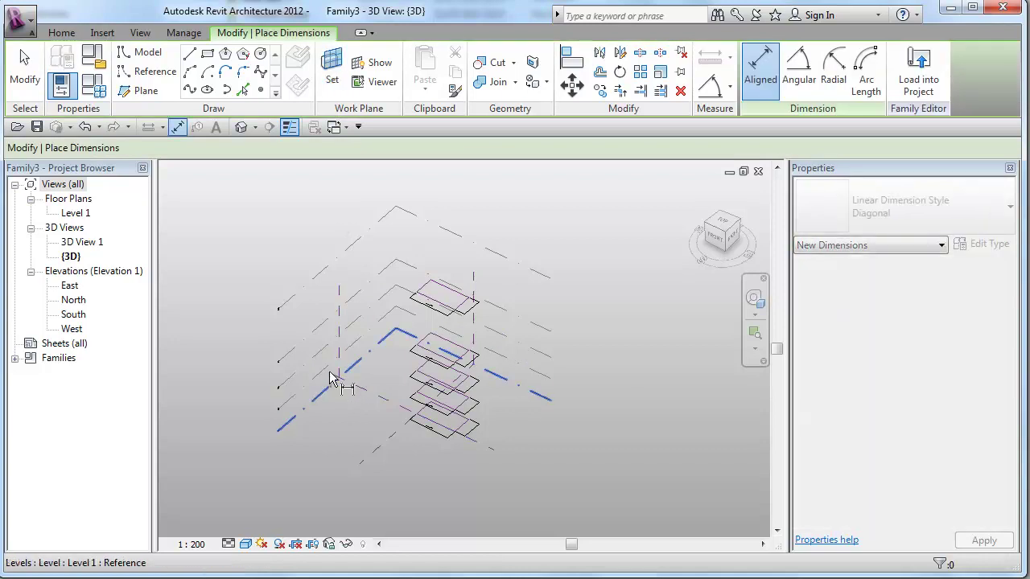
left_click(345, 333)
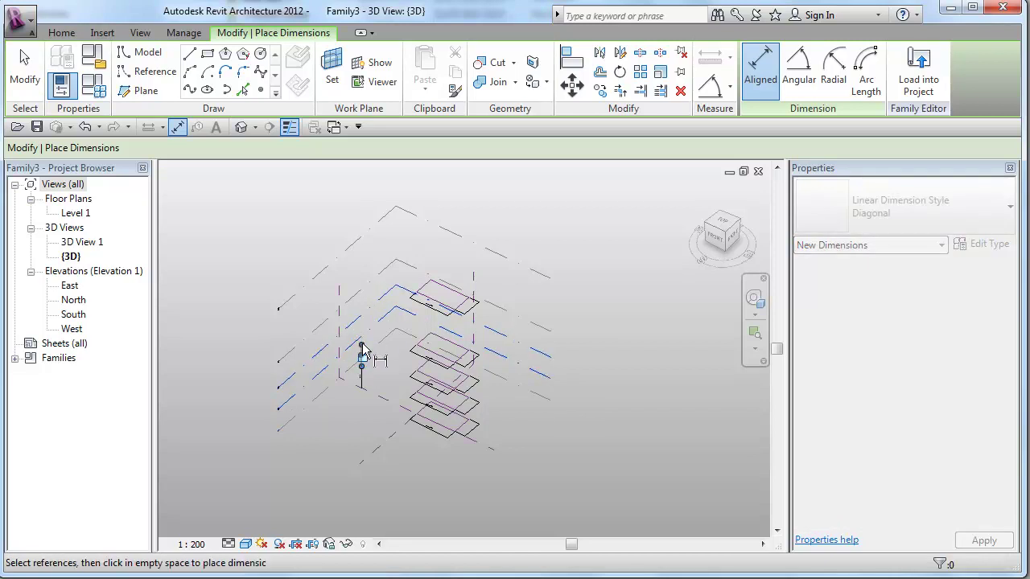
left_click(362, 342)
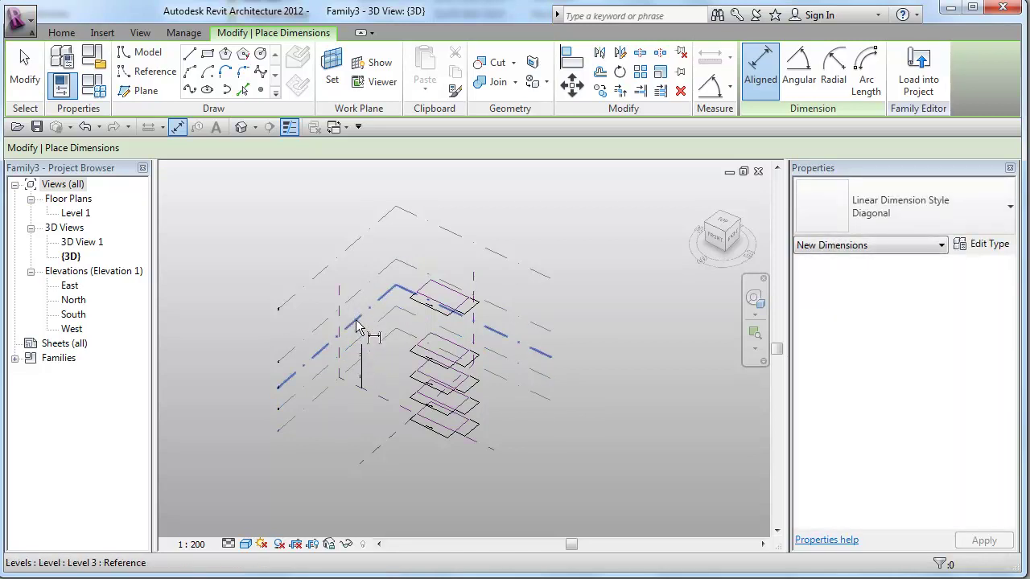
left_click(358, 324)
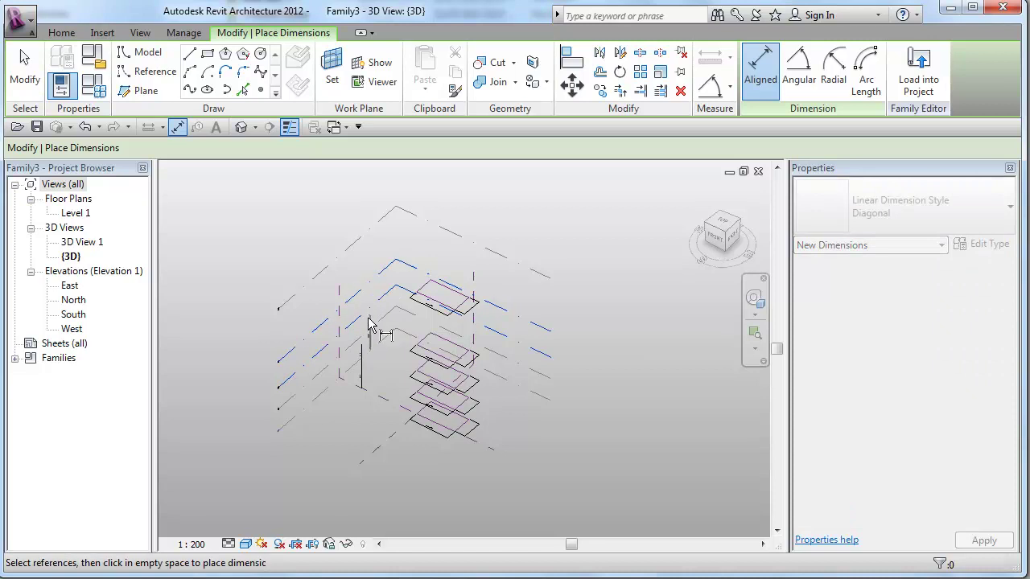
left_click(347, 258)
left_click(361, 278)
scroll(375, 338, "up", 3)
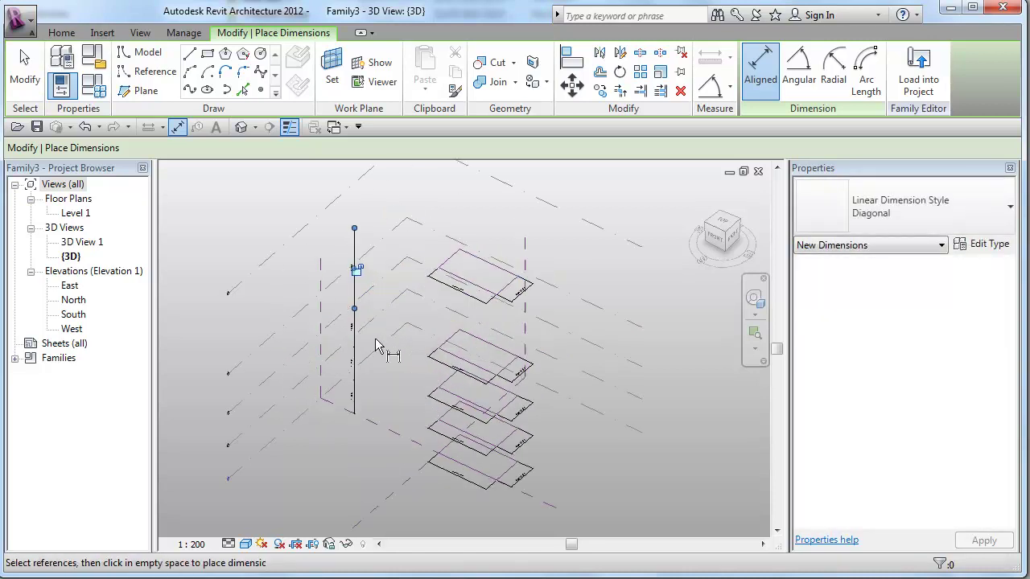
scroll(375, 339, "up", 1)
key("Escape")
key("Escape")
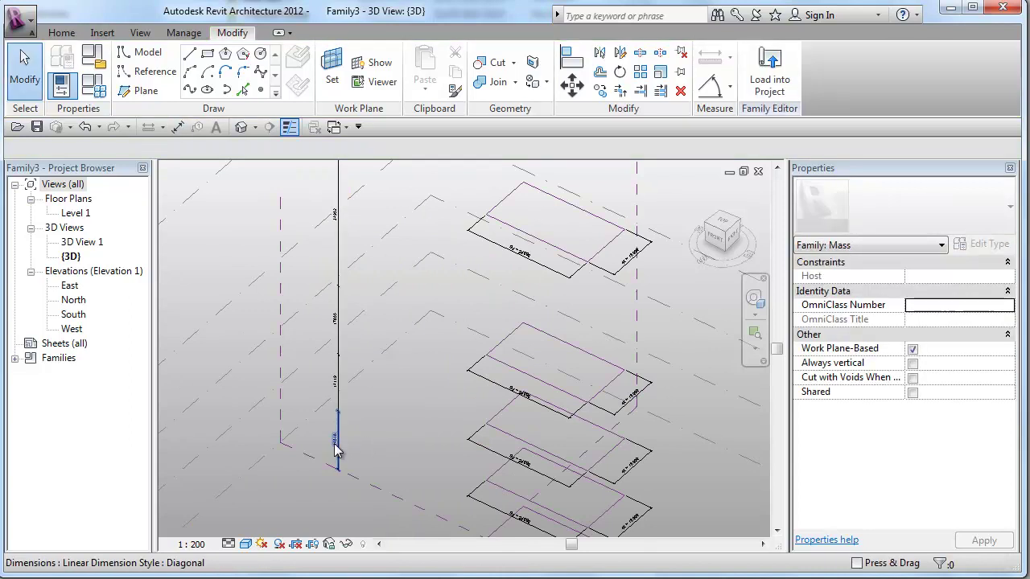
Label the three lower level-to-level dimensions with the 4x parameter and the topmost one with 8x
left_click(339, 383)
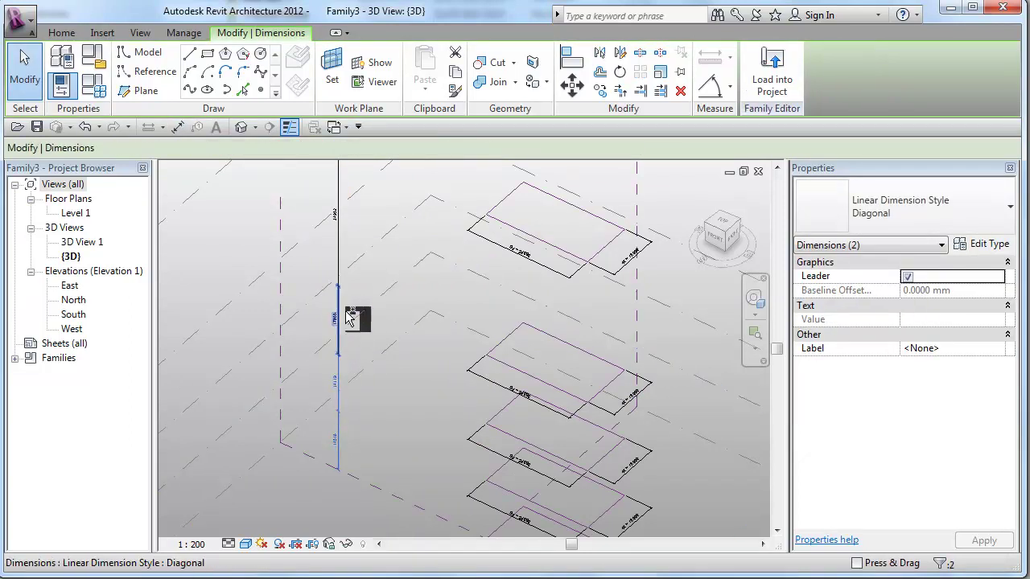
left_click(420, 151)
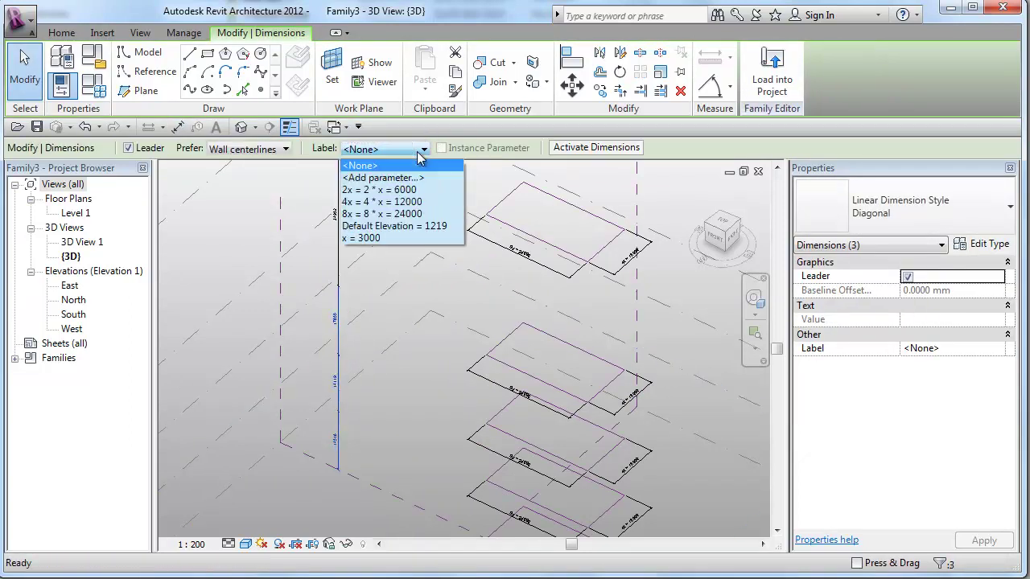
left_click(390, 202)
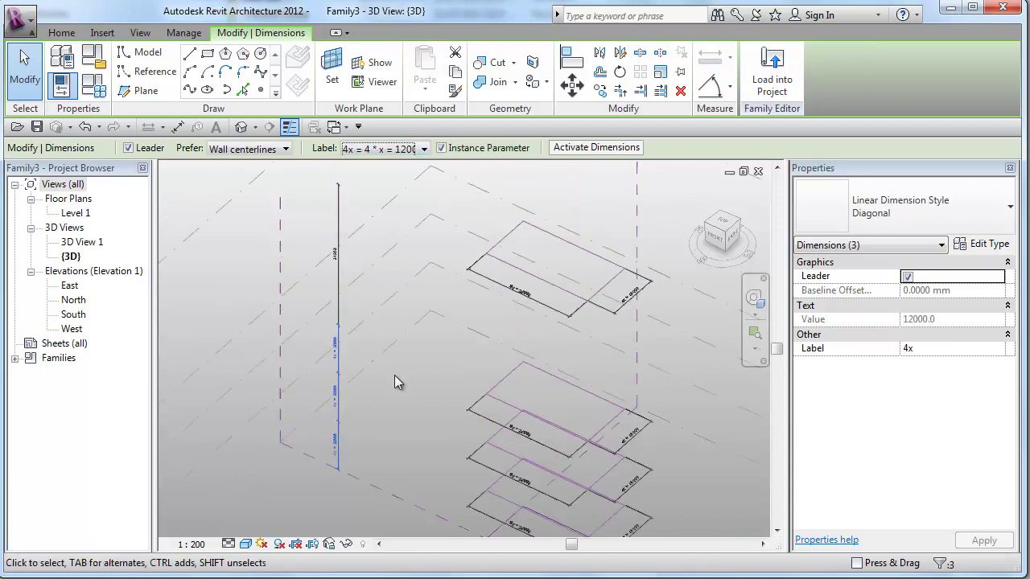
left_click(339, 252)
left_click(420, 149)
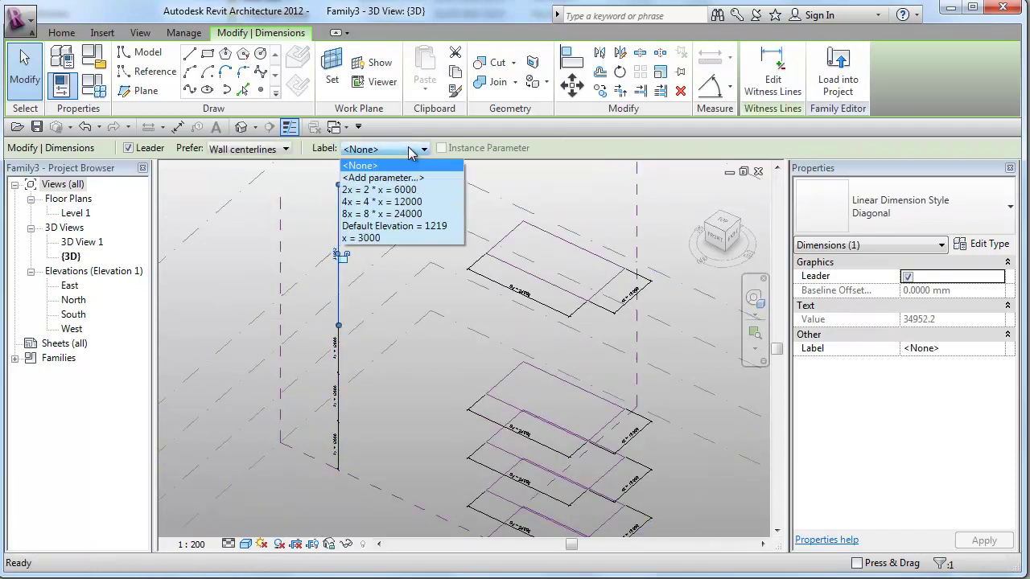
left_click(384, 214)
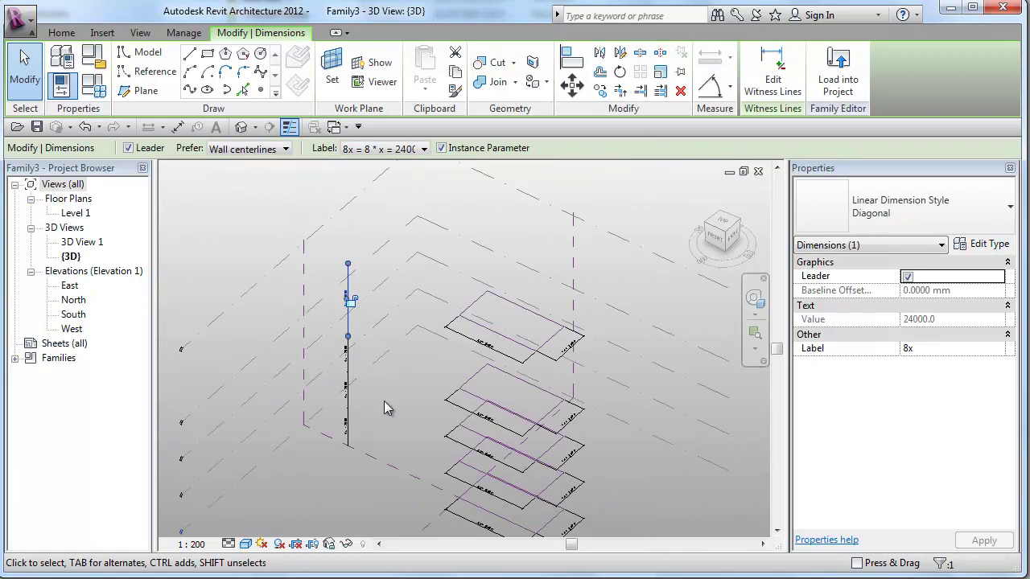
Create a solid form from the two lowest reference-line rectangles
middle_click_drag(391, 447, 364, 439)
scroll(413, 453, "up", 1)
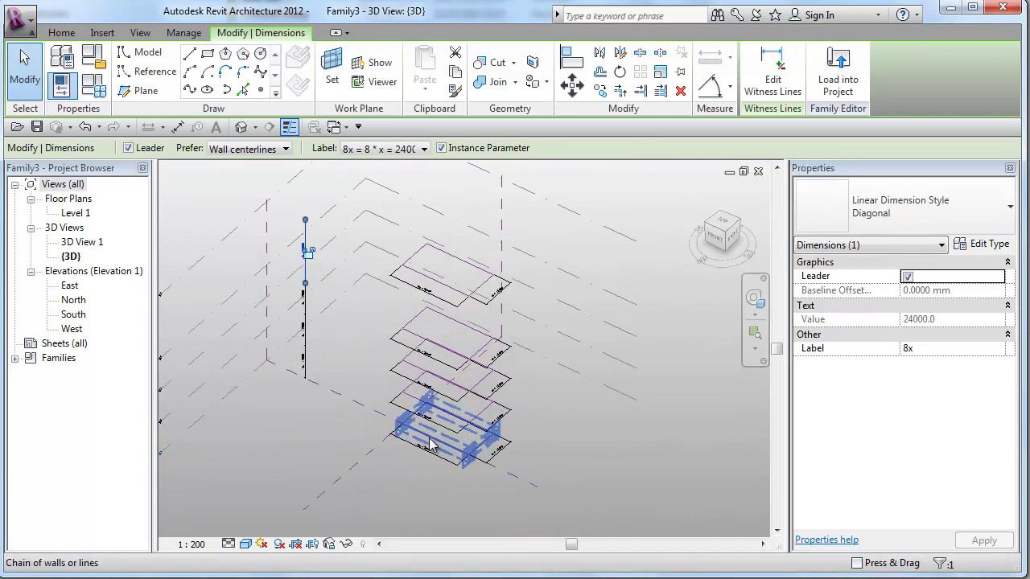
left_click(429, 448)
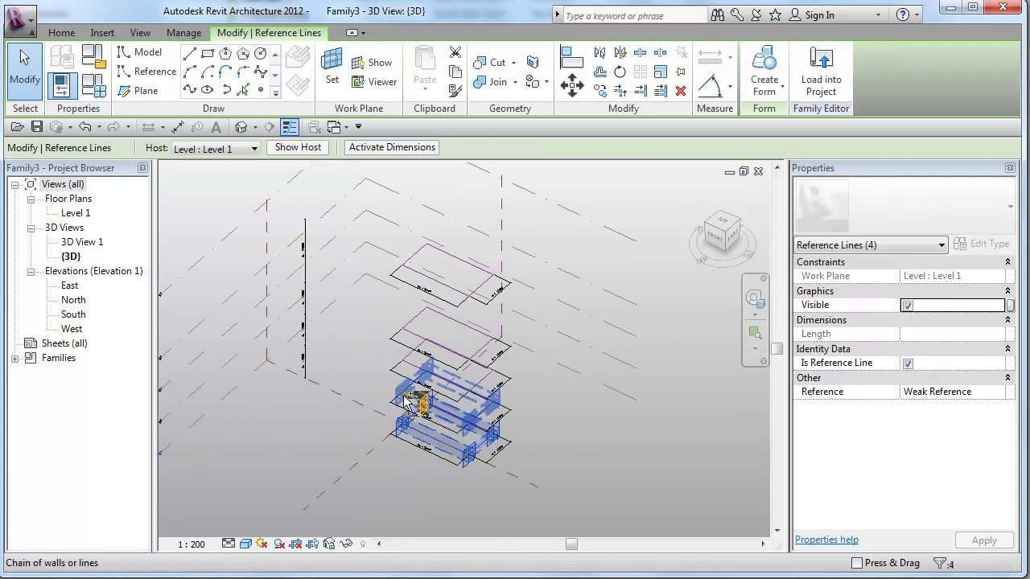
left_click(408, 403, "ctrl")
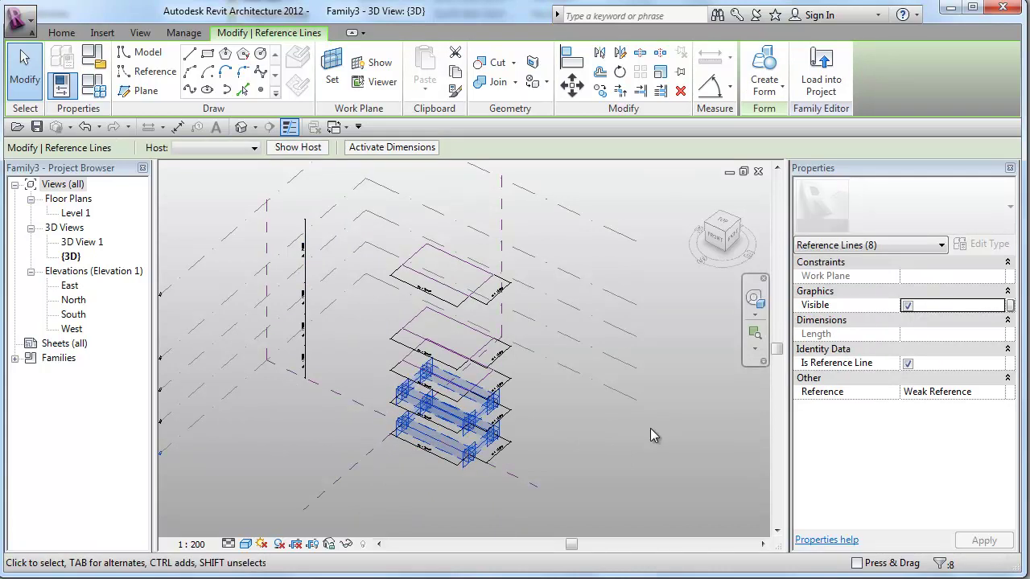
left_click(764, 80)
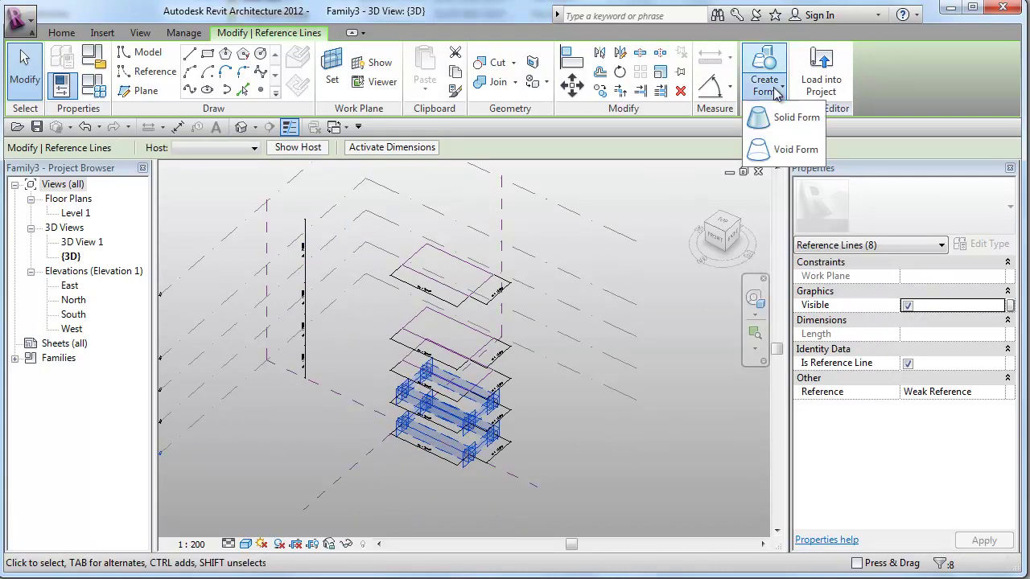
left_click(795, 119)
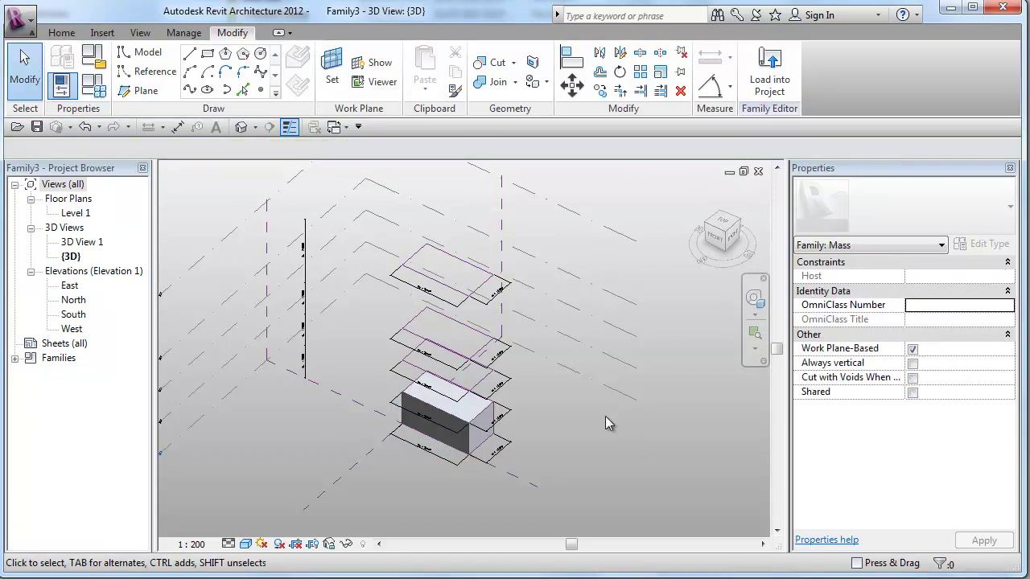
Temporarily hide the lowest solid form and create a solid form from the second and third rectangles counted from the base
left_click(457, 430)
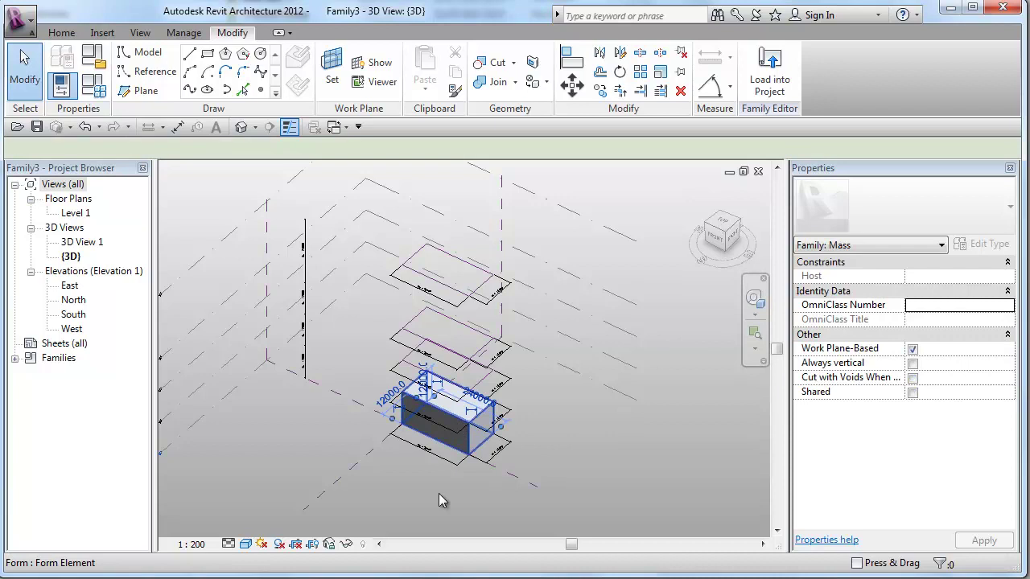
left_click(347, 544)
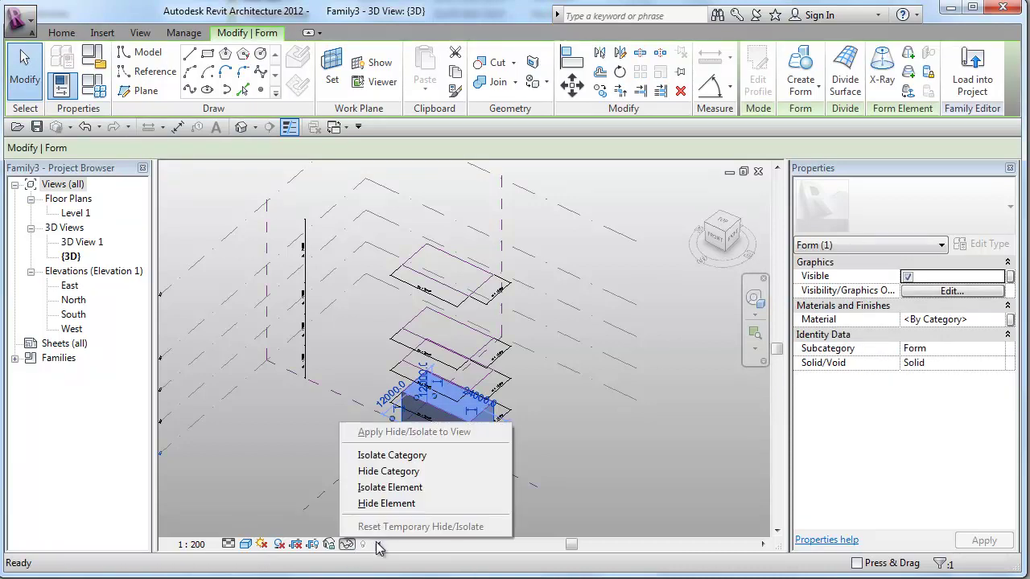
left_click(394, 505)
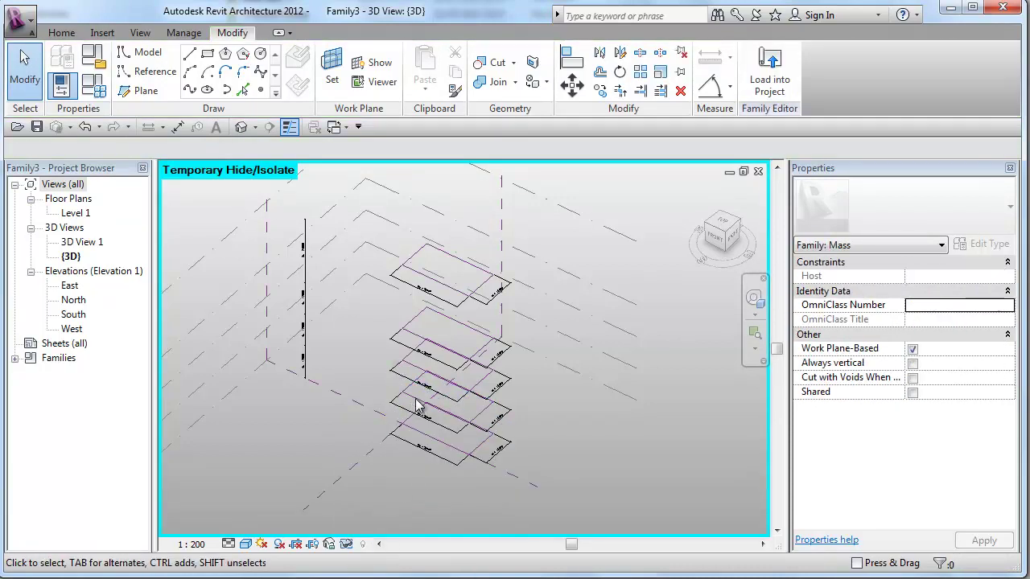
left_click(418, 404)
left_click(427, 346, "ctrl")
left_click(765, 84)
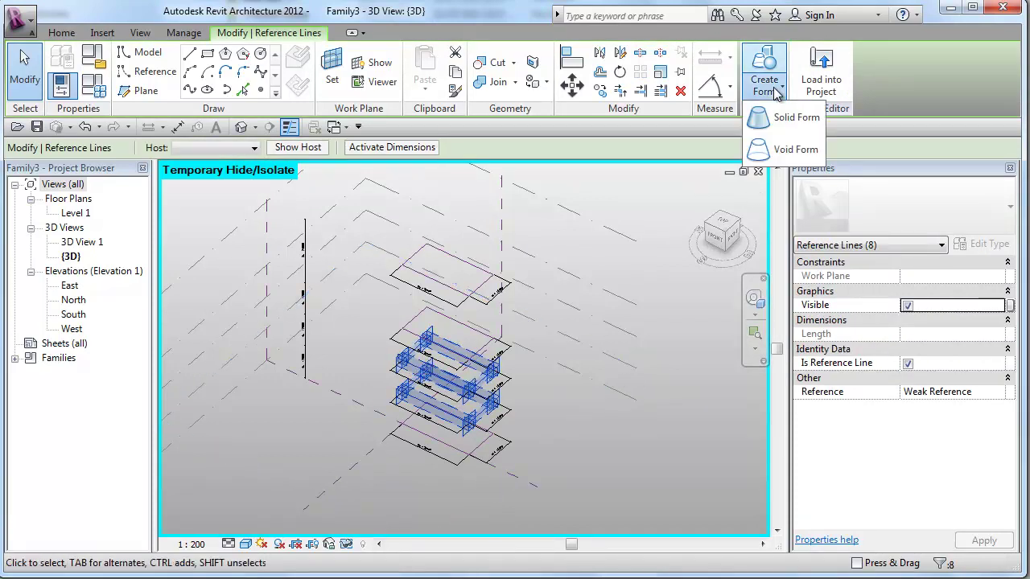
left_click(794, 118)
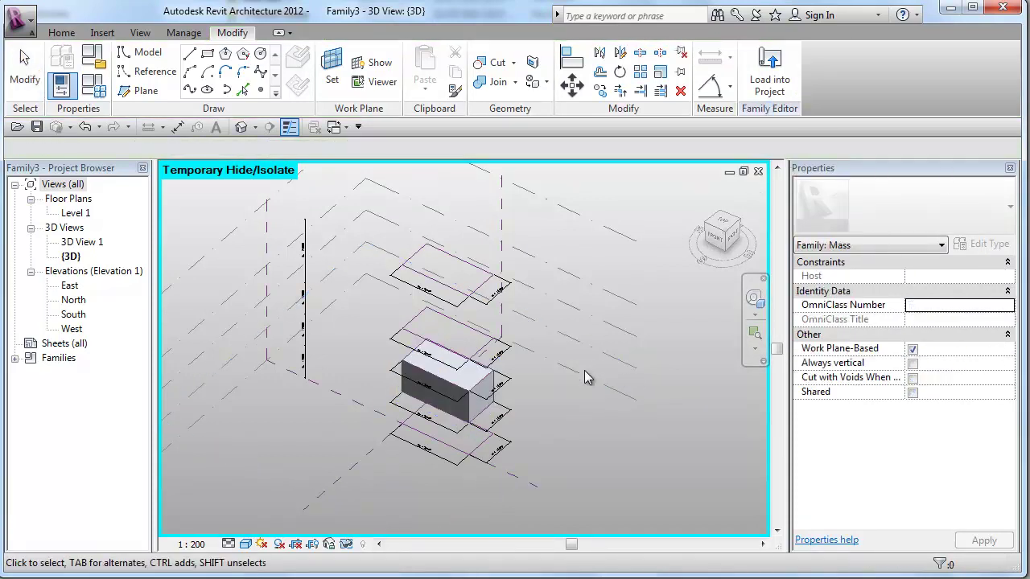
Temporarily hide the second solid form and create a solid form from the third and fourth rectangles counted from the base
left_click(451, 415)
left_click(347, 543)
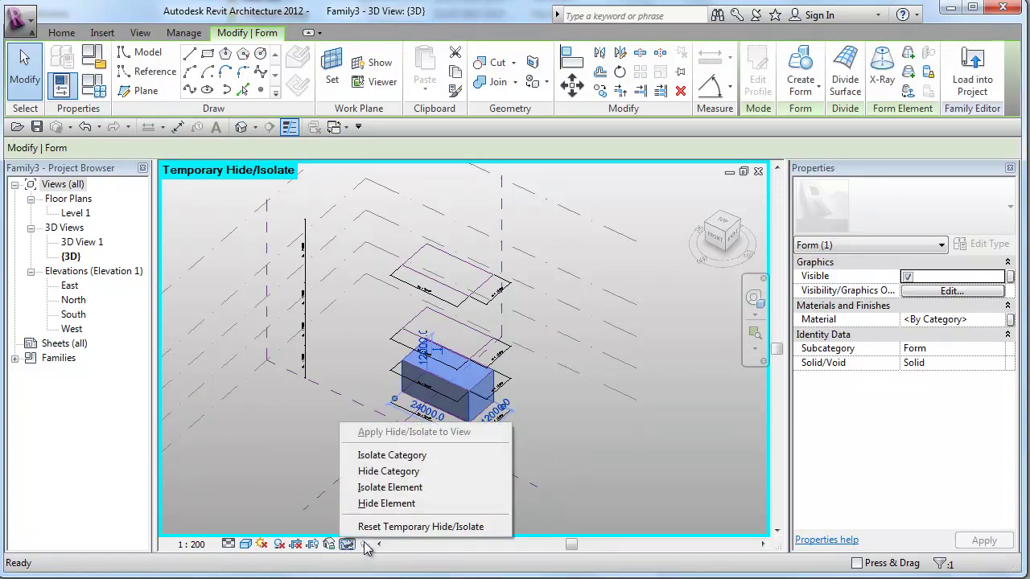
left_click(387, 504)
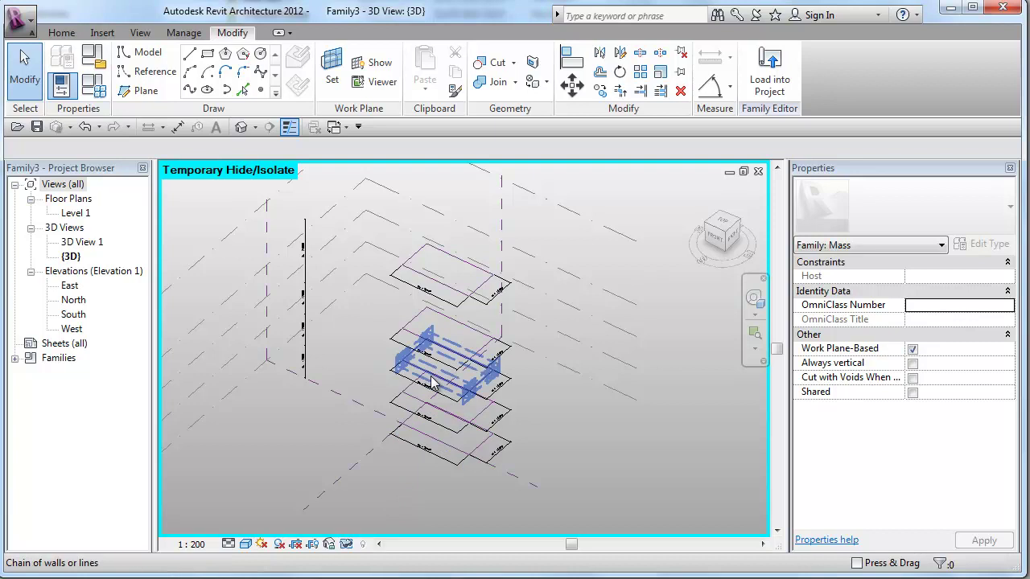
left_click(432, 384)
left_click(408, 329, "ctrl")
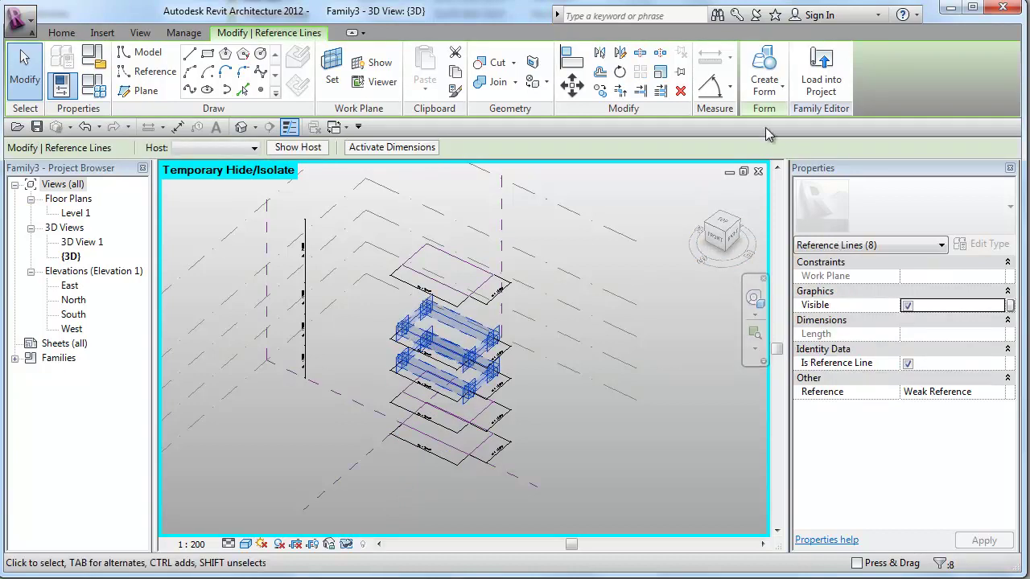
left_click(766, 85)
left_click(792, 117)
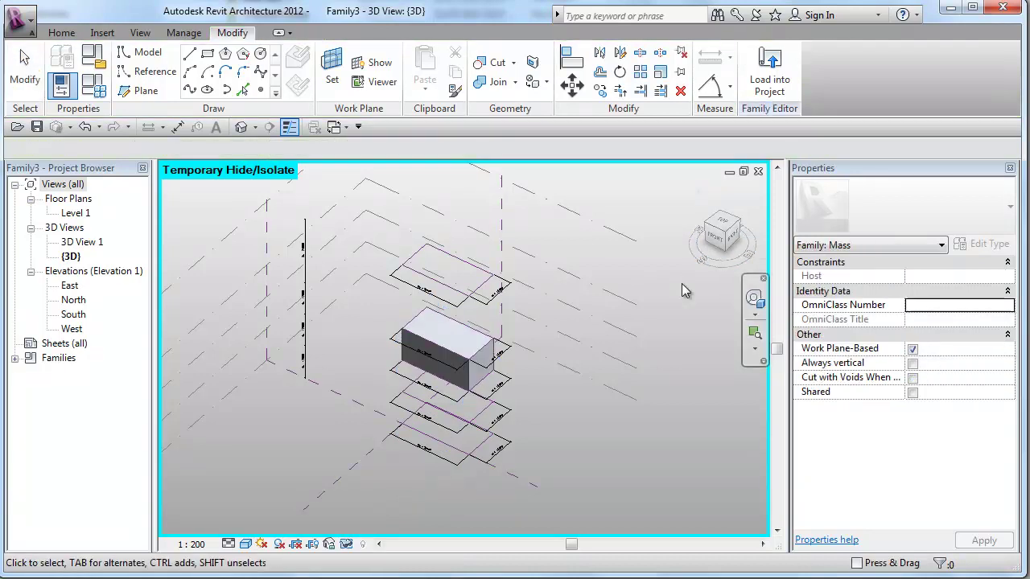
Temporarily hide the third solid form and create a solid form from the fourth and fifth rectangles counted from the base
left_click(516, 414)
left_click(347, 544)
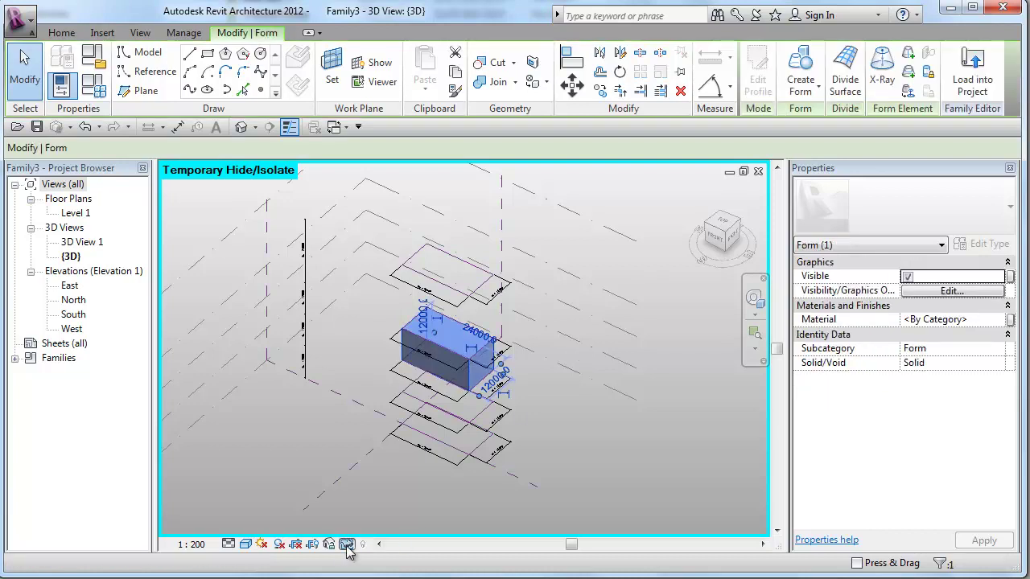
left_click(383, 504)
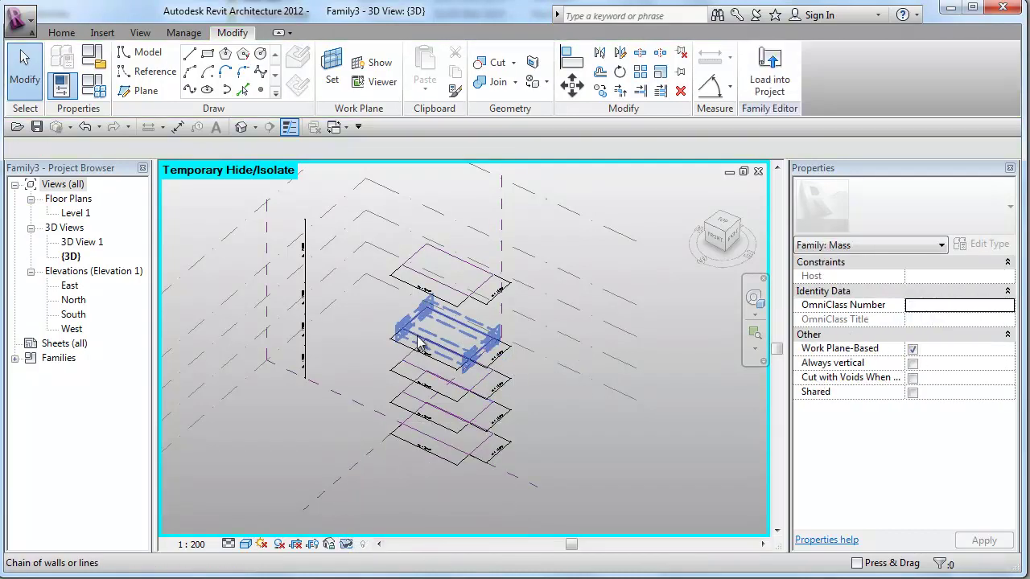
left_click(418, 342)
left_click(438, 286, "ctrl")
left_click(778, 95)
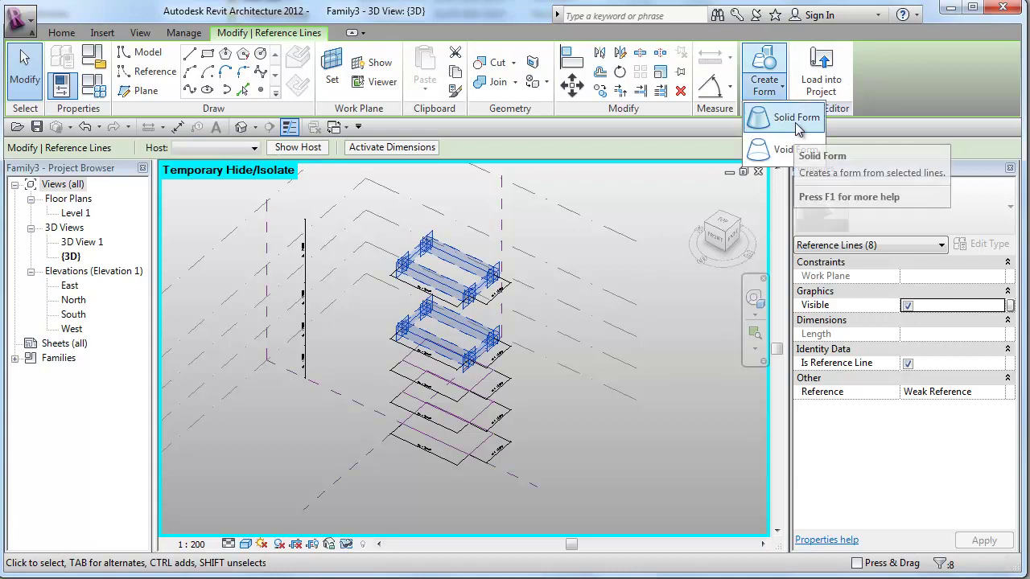
left_click(795, 119)
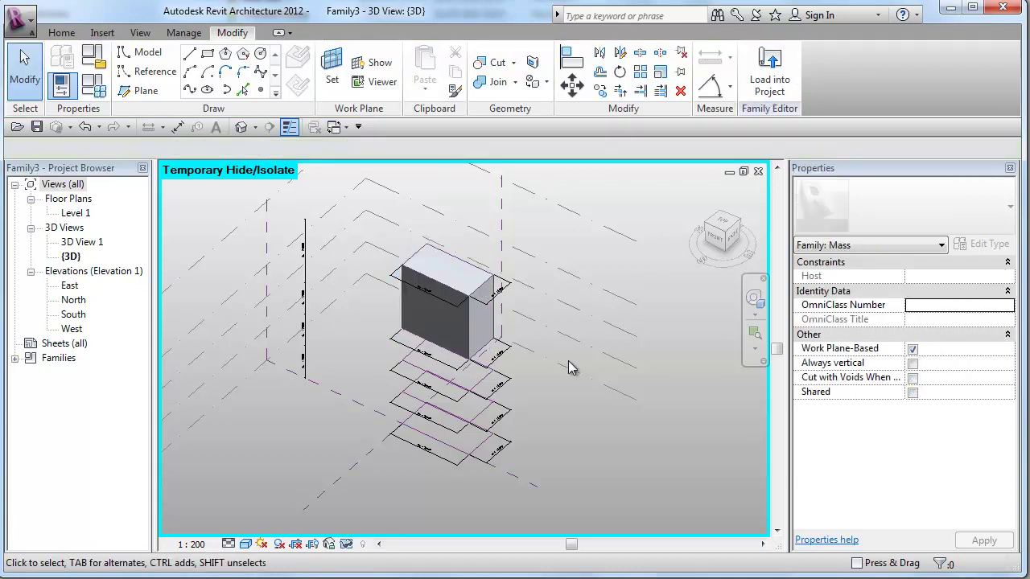
Reset the temporary hide/isolate state to bring back all the stacked solid forms in the 3D view
left_click(349, 545)
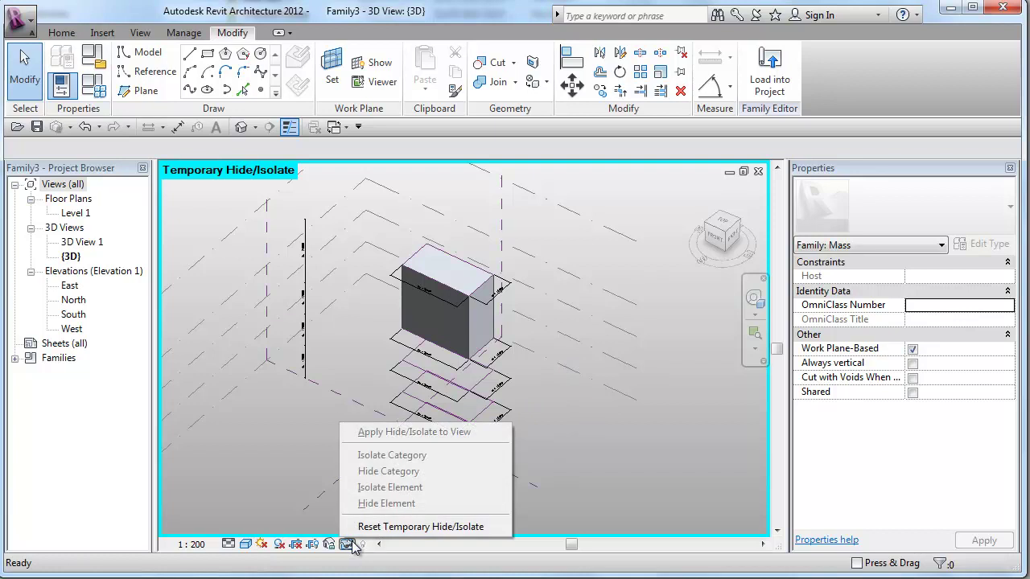
left_click(399, 527)
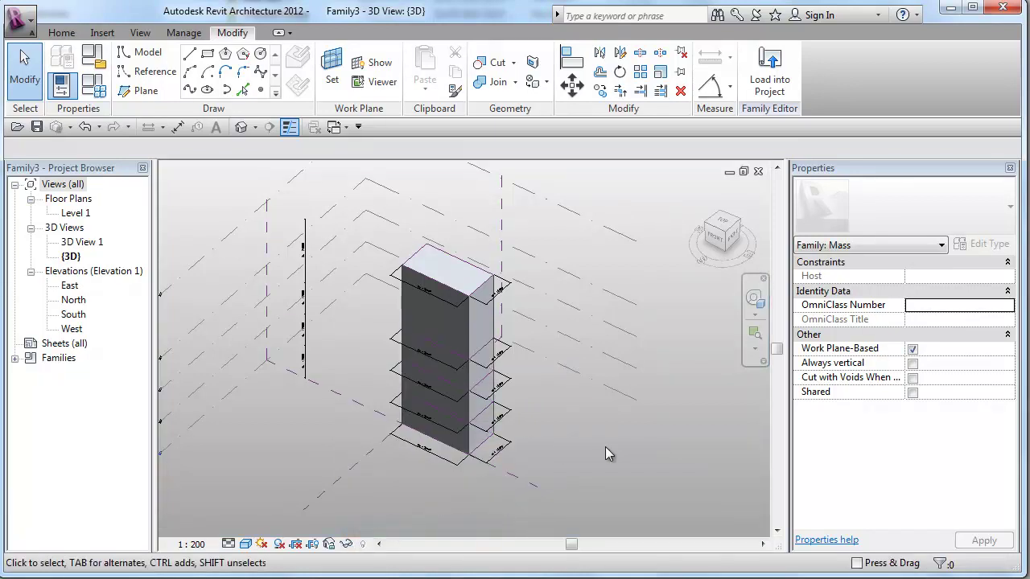
mouse_move(567, 445)
middle_mouse_down("shift")
mouse_move(559, 408)
mouse_move(366, 413)
mouse_move(588, 421)
mouse_move(543, 430)
mouse_move(577, 438)
middle_mouse_up("shift")
scroll(531, 434, "up", 3)
scroll(559, 421, "down", 1)
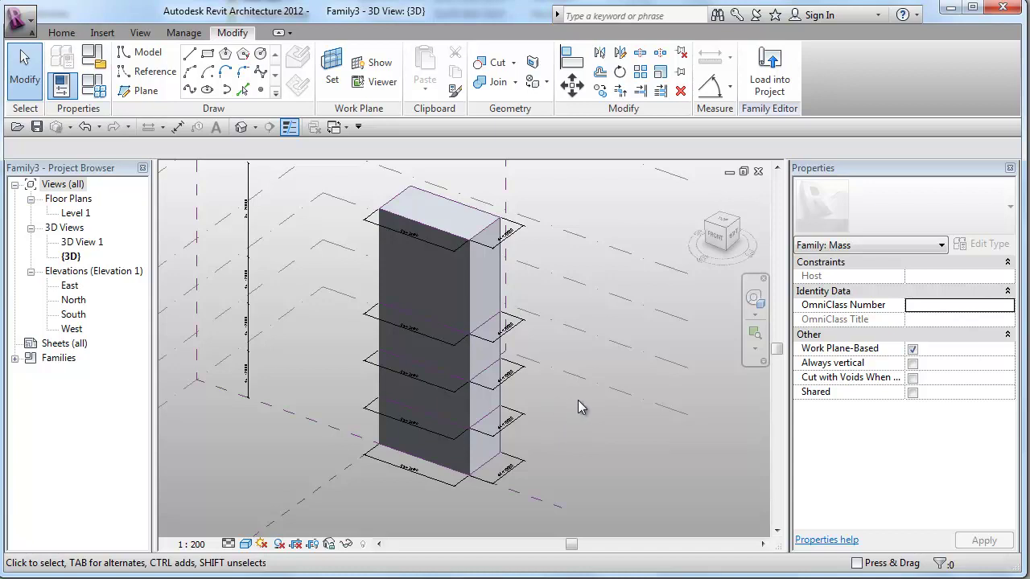
Create a new family from the template Metric Curtain Panel Pattern Based.rft
left_click(28, 34)
mouse_move(111, 90)
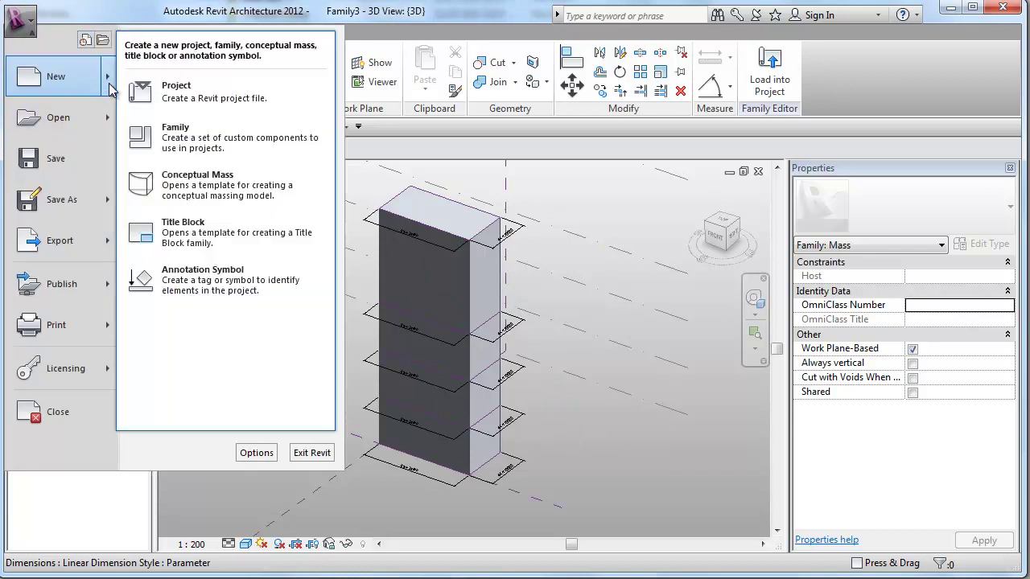
left_click(185, 137)
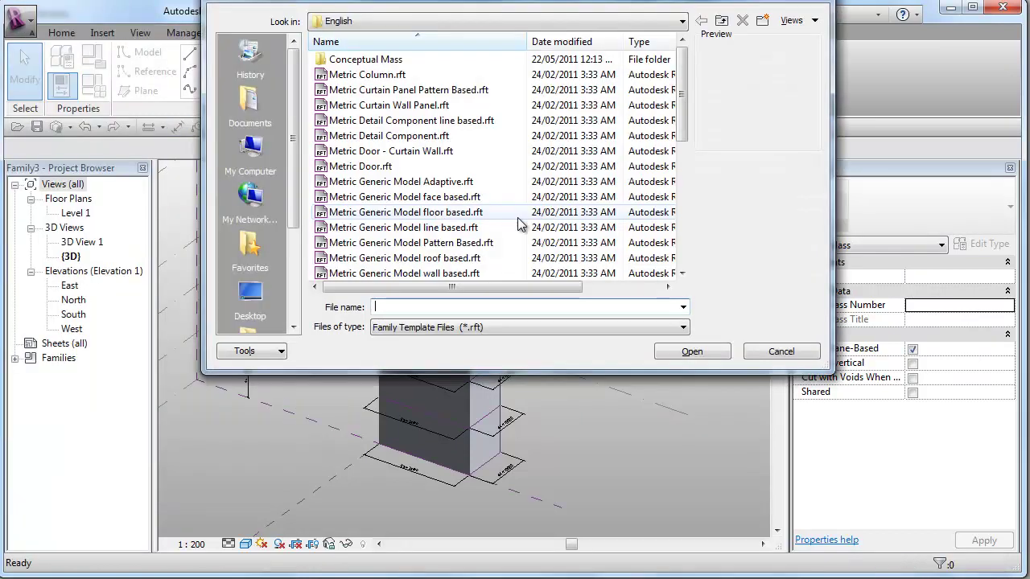
left_click(472, 91)
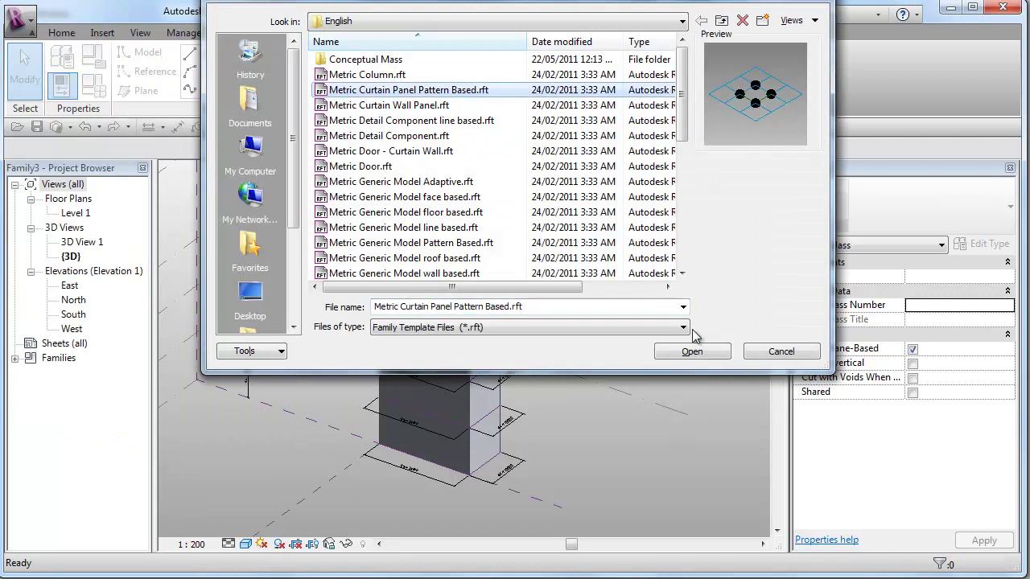
left_click(691, 353)
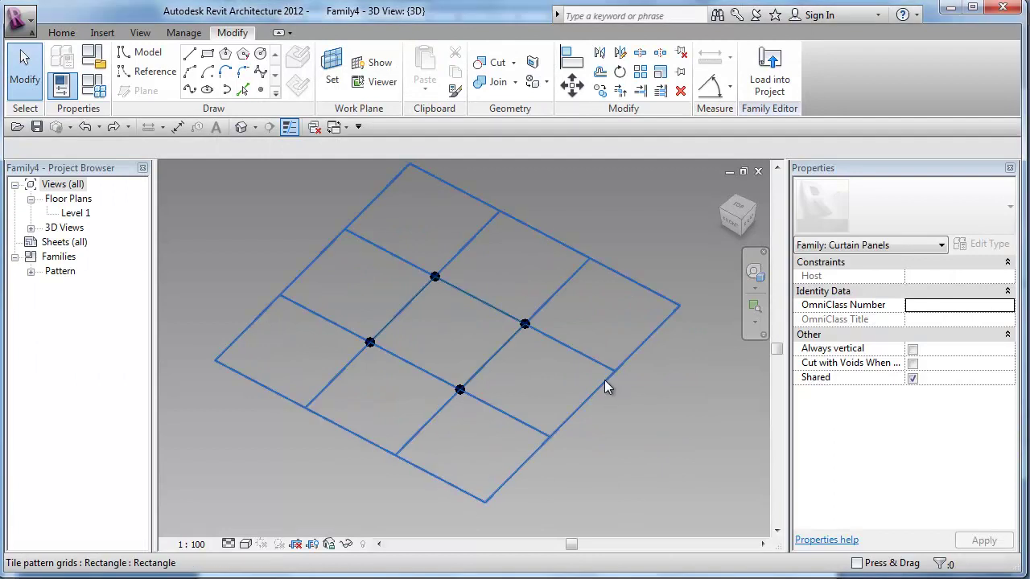
Set both the horizontal and vertical spacing of the rectangle tile pattern grid to 24000
left_click(606, 381)
left_click(944, 275)
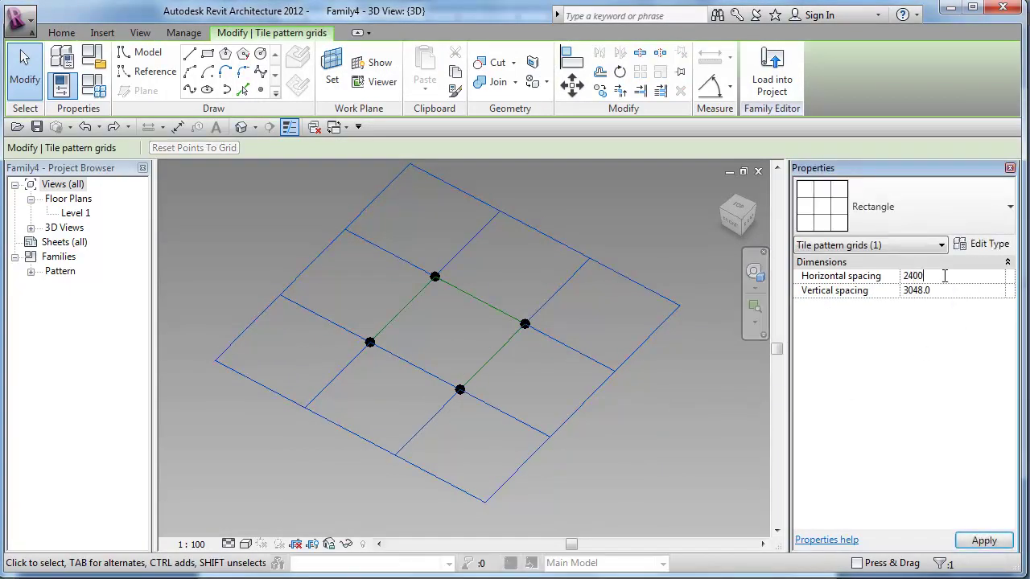
left_click(956, 292)
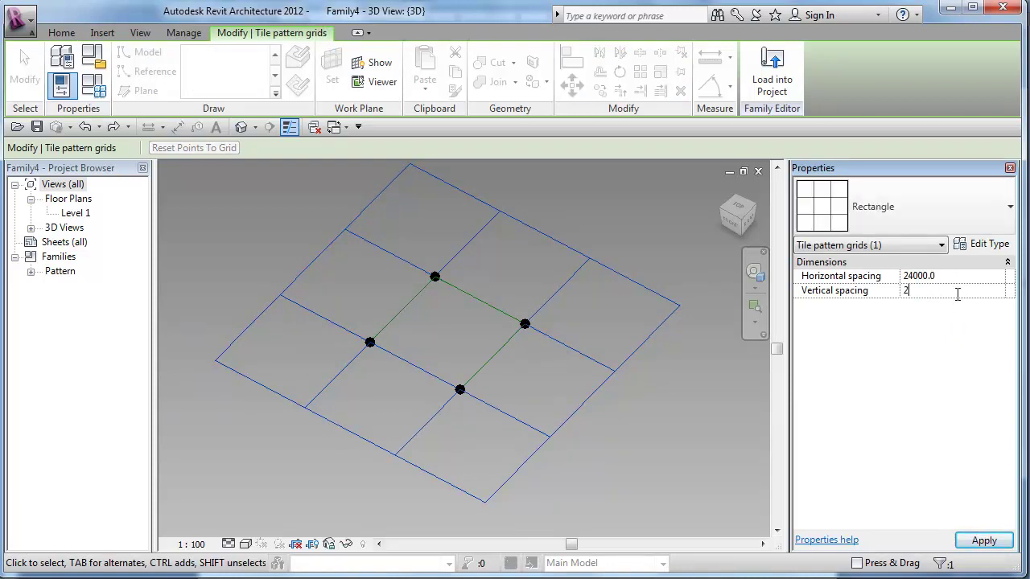
left_click(983, 539)
scroll(487, 408, "down", 3)
scroll(595, 449, "up", 4)
middle_click_drag(446, 453, 443, 430)
scroll(397, 421, "down", 3)
Load the 250x150×9.0 RHS type of RHS-Rectangular Hollow Sections (AS 1163).rfa from the library's Structural > Framing > Steel folder
left_click(103, 32)
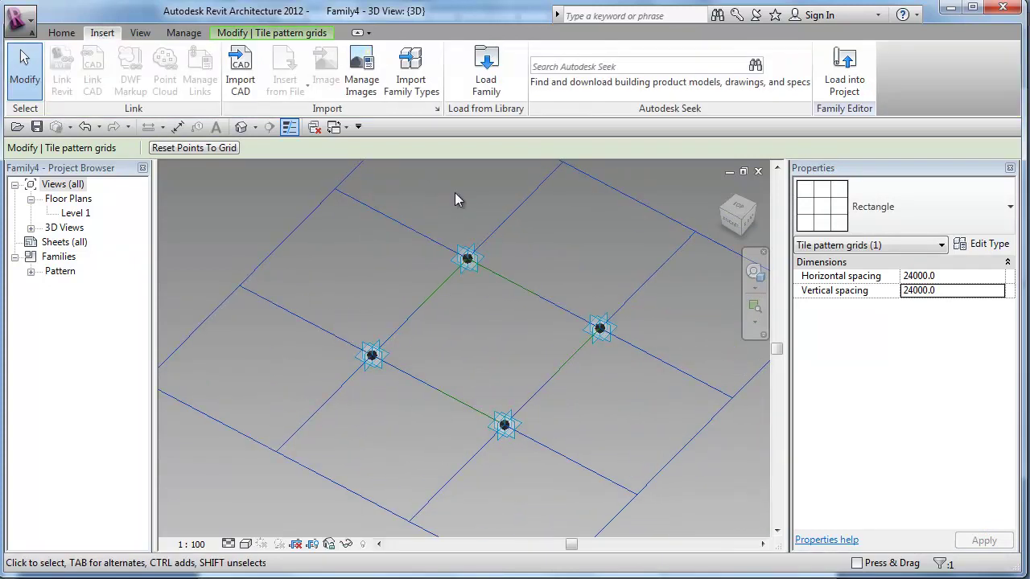
left_click(486, 89)
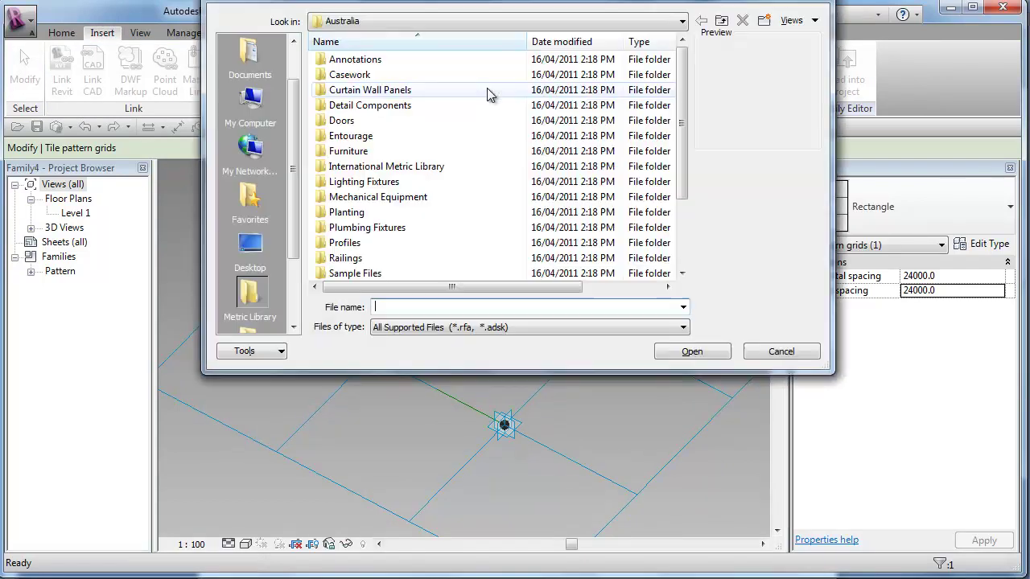
left_click_drag(680, 175, 692, 269)
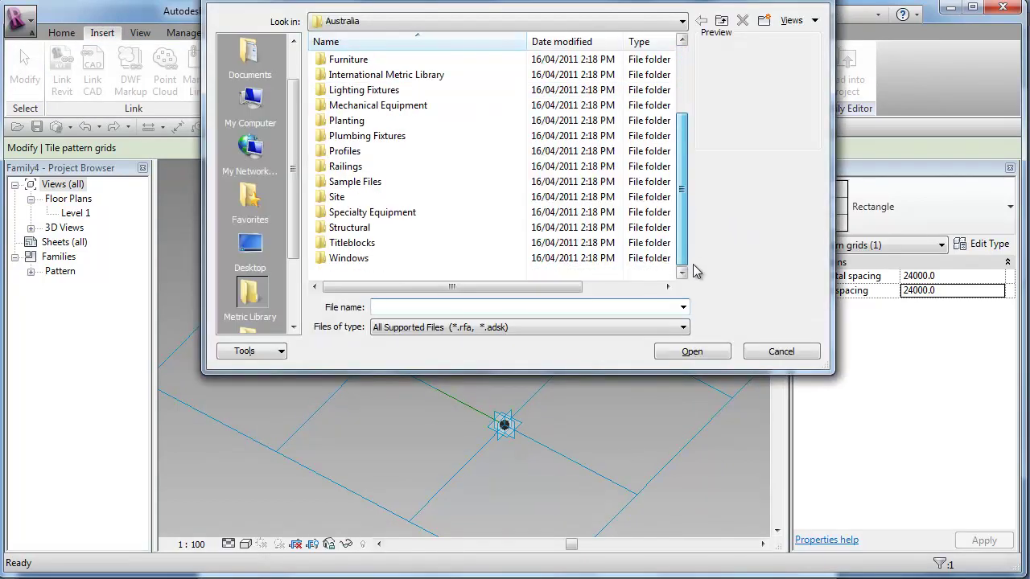
left_click(360, 230)
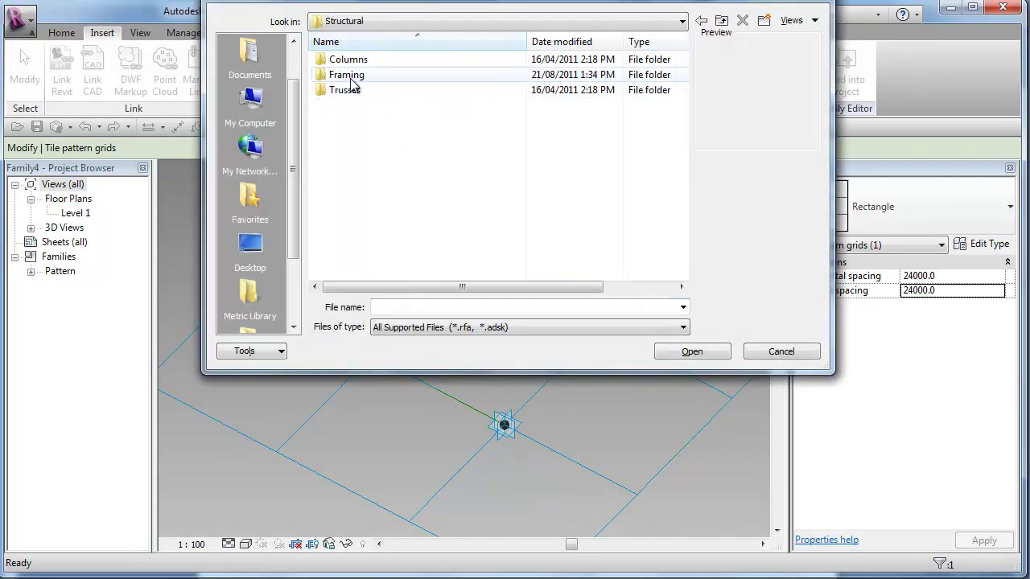
double_click(351, 74)
double_click(350, 62)
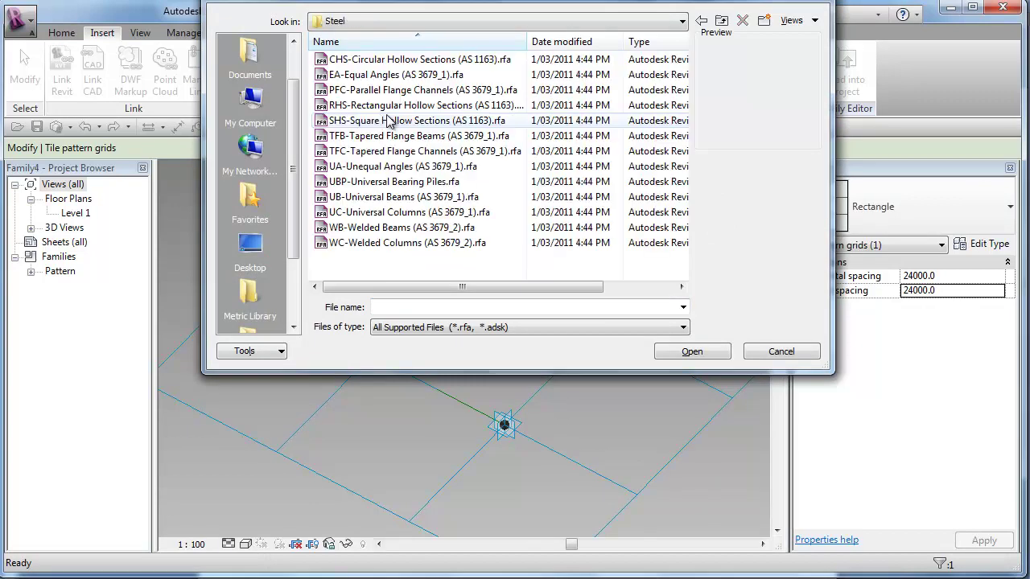
left_click(383, 111)
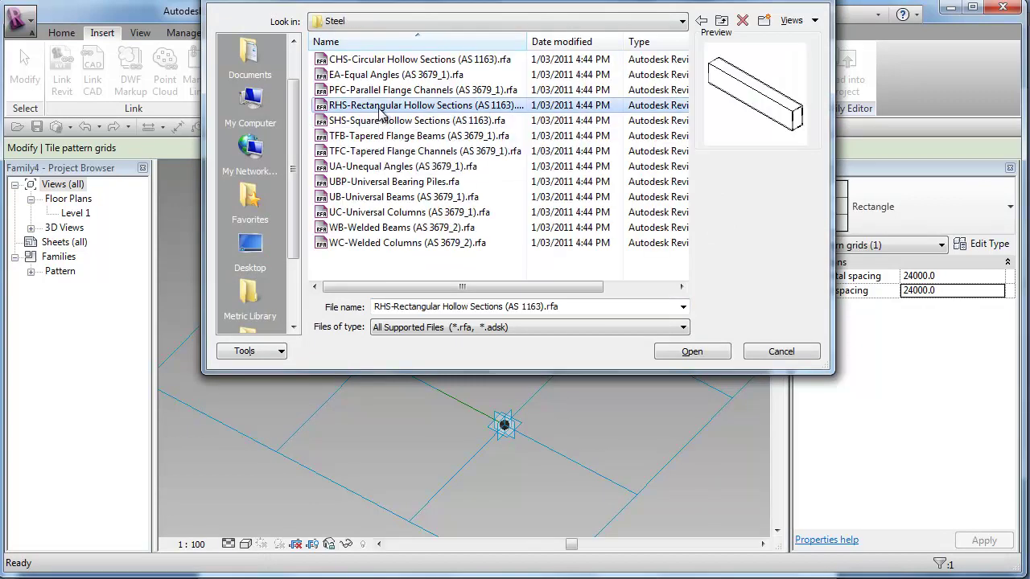
left_click(675, 356)
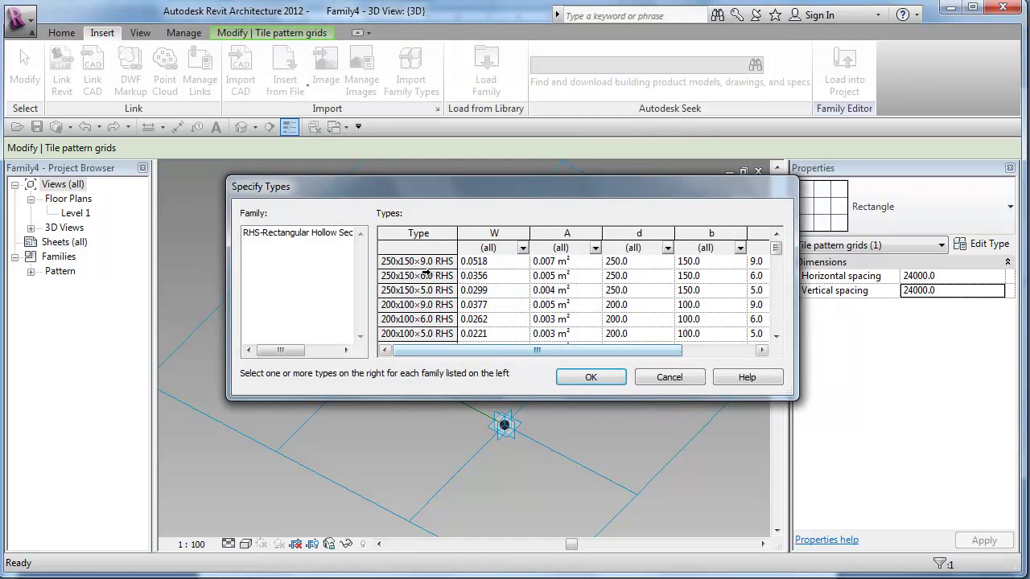
left_click(422, 262)
left_click(581, 382)
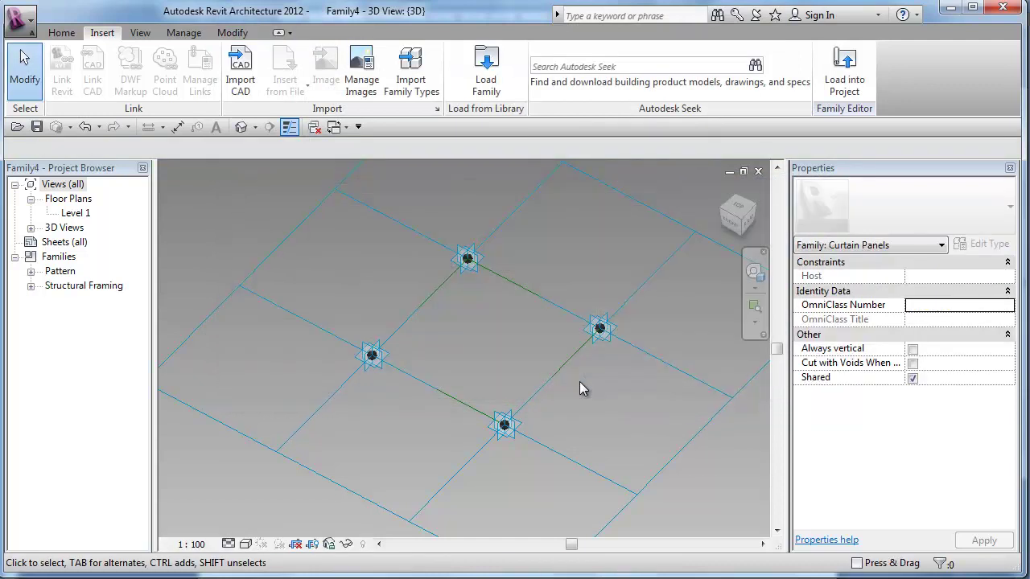
In the Level 1 floor plan, place two vertical 250x150×9.0 RHS beams just outside the centre tile's left and right edges
double_click(74, 214)
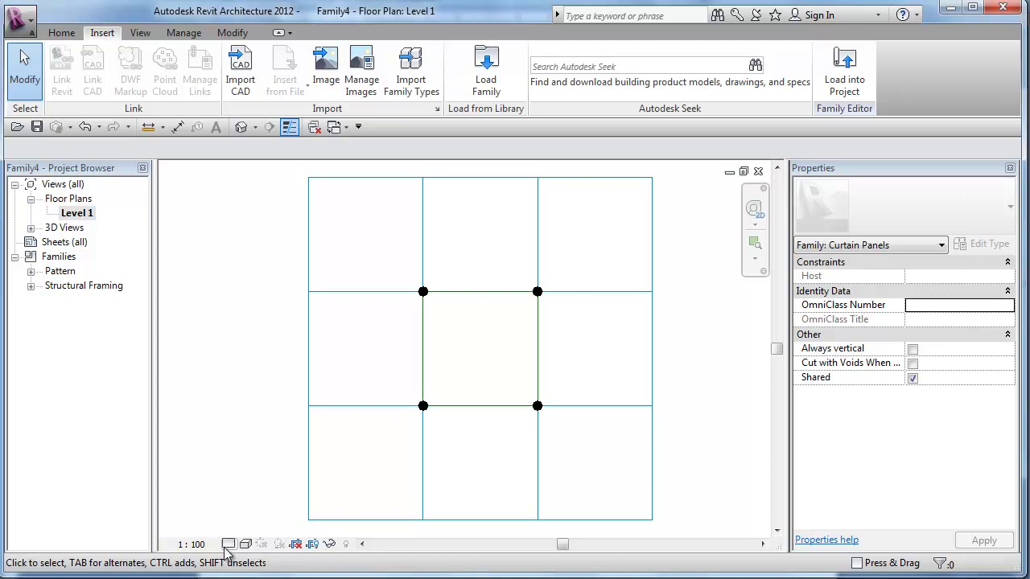
left_click(61, 33)
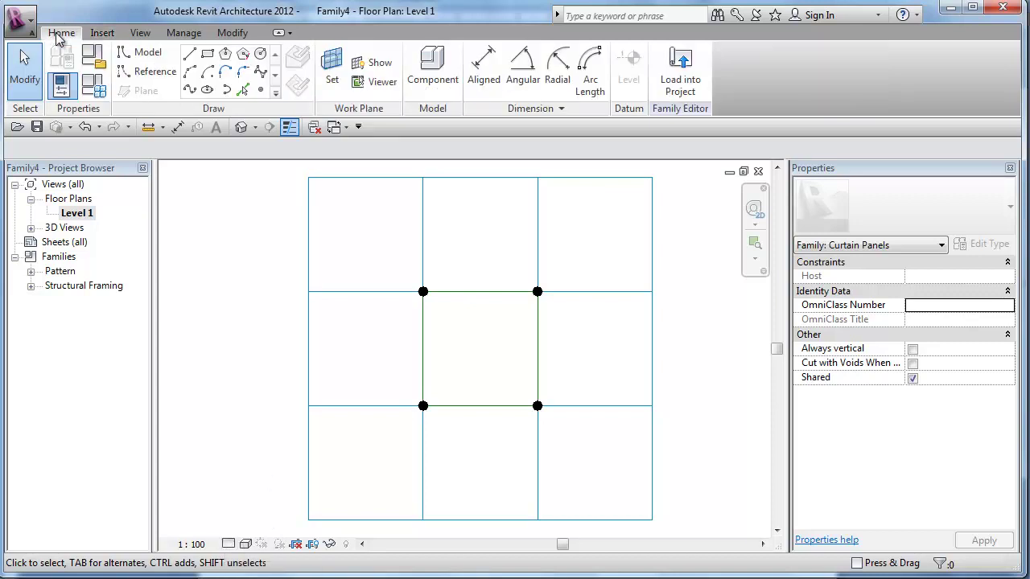
left_click(435, 87)
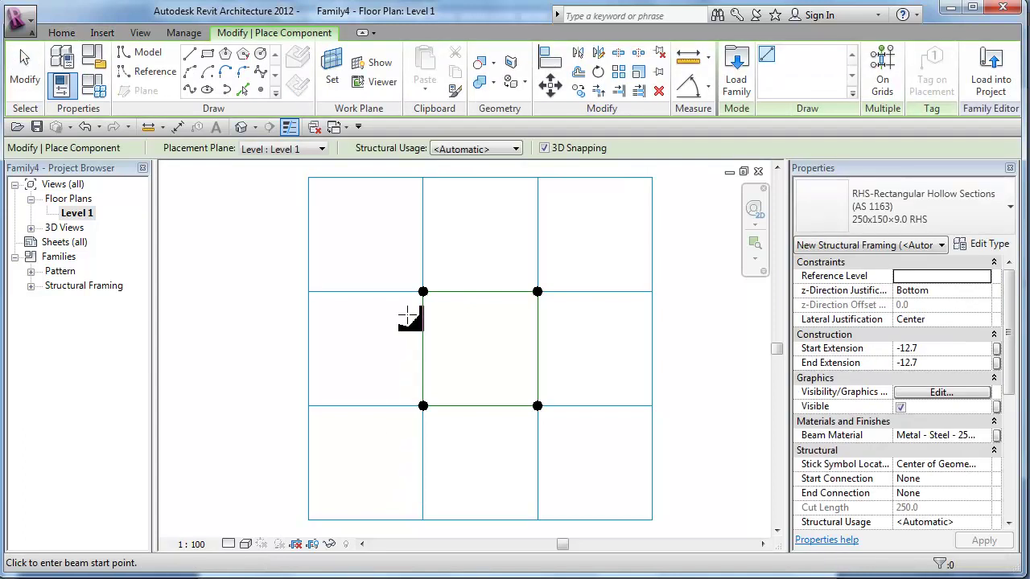
left_click(420, 315)
left_click(423, 385)
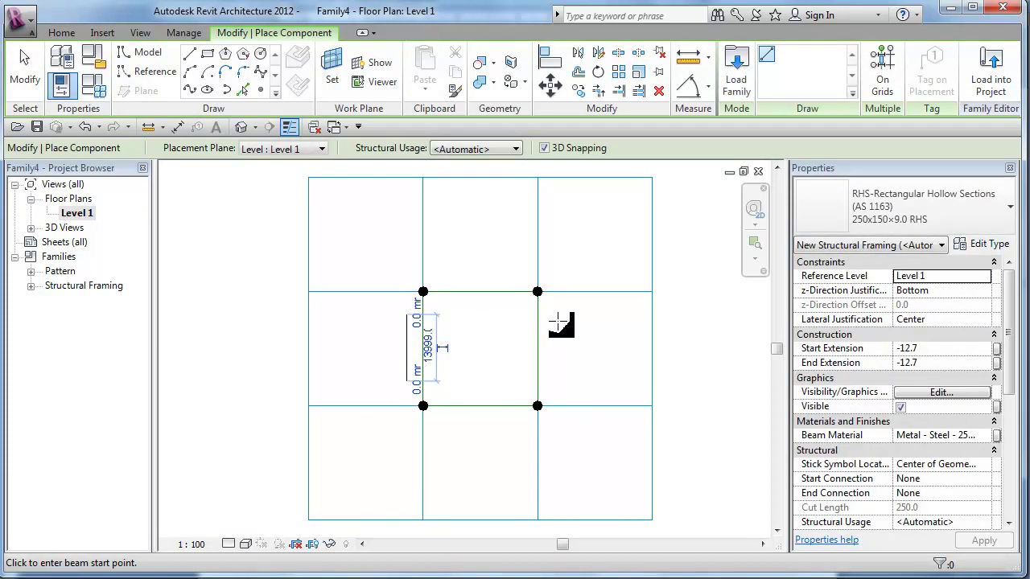
left_click(557, 321)
left_click(556, 380)
Place two horizontal 250x150×9.0 RHS beams just outside the centre tile's upper and lower edges and finish placement
left_click(501, 280)
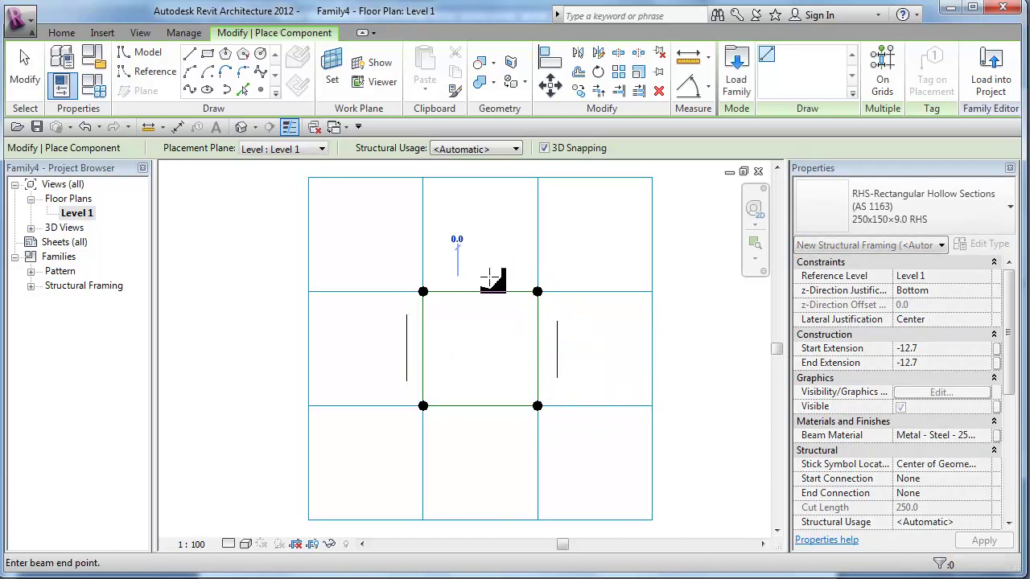
left_click(504, 276)
left_click(460, 419)
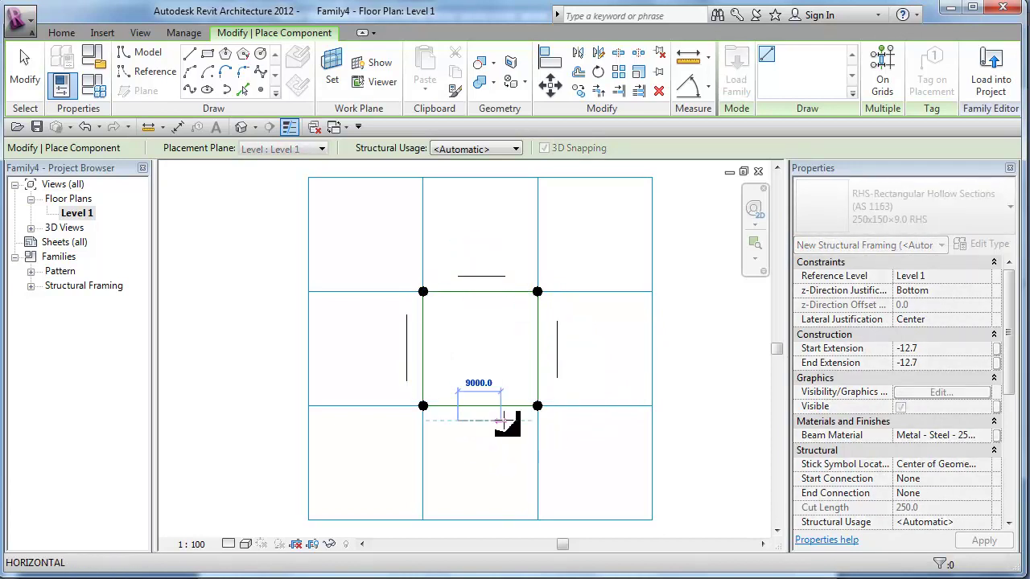
left_click(515, 420)
key("Escape")
key("Escape")
scroll(513, 462, "up", 1)
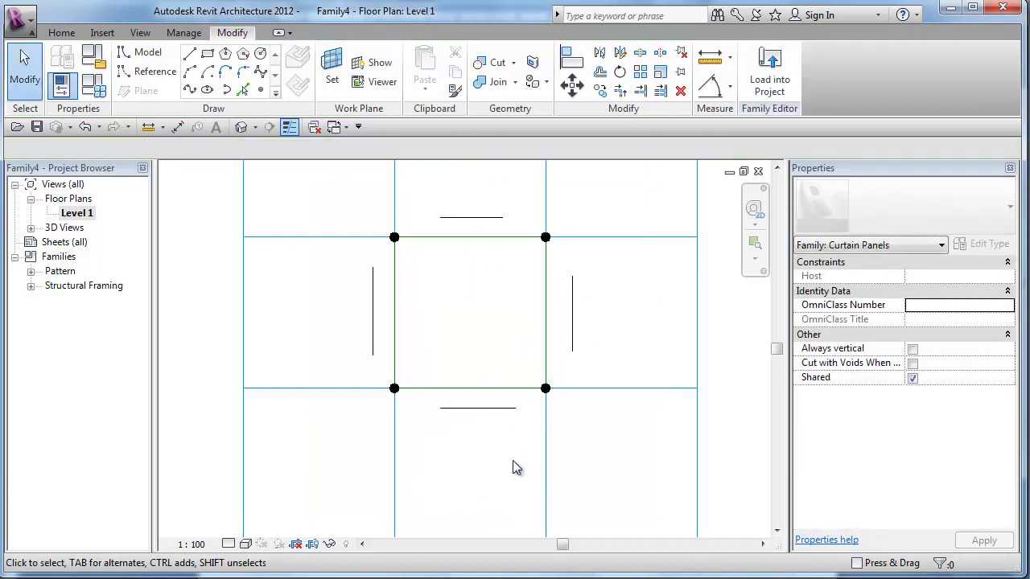
middle_click_drag(513, 465, 516, 469)
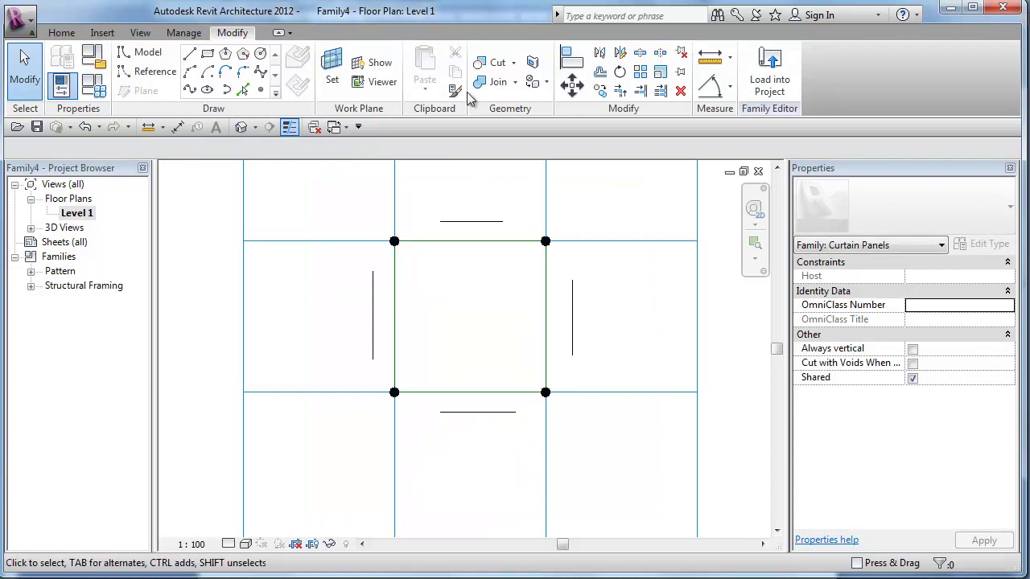
Align each of the four RHS beams with the neighbouring edge of the centre tile
left_click(572, 58)
left_click(395, 310)
left_click(374, 318)
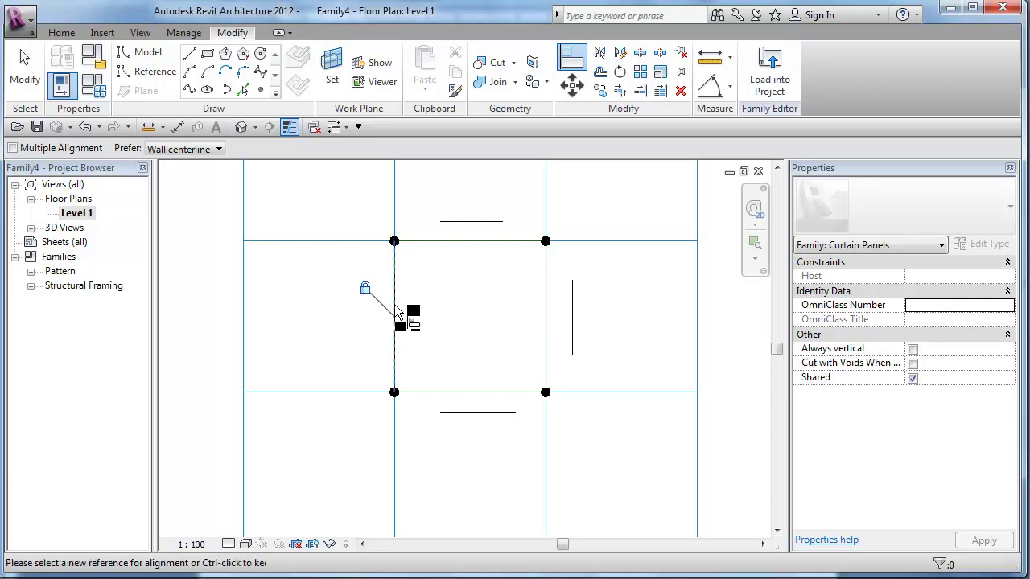
left_click(474, 241)
left_click(479, 224)
left_click(553, 338)
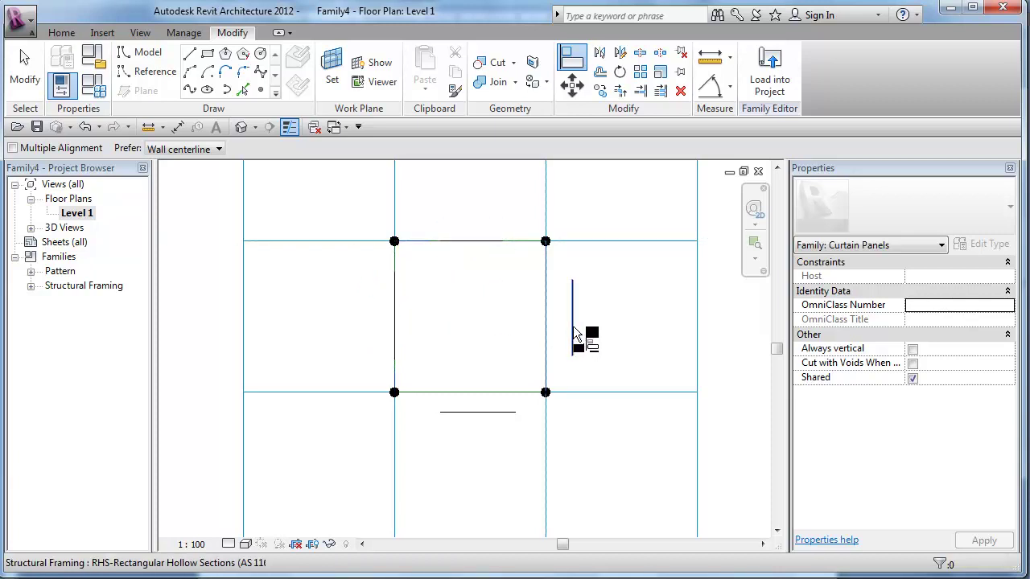
left_click(572, 326)
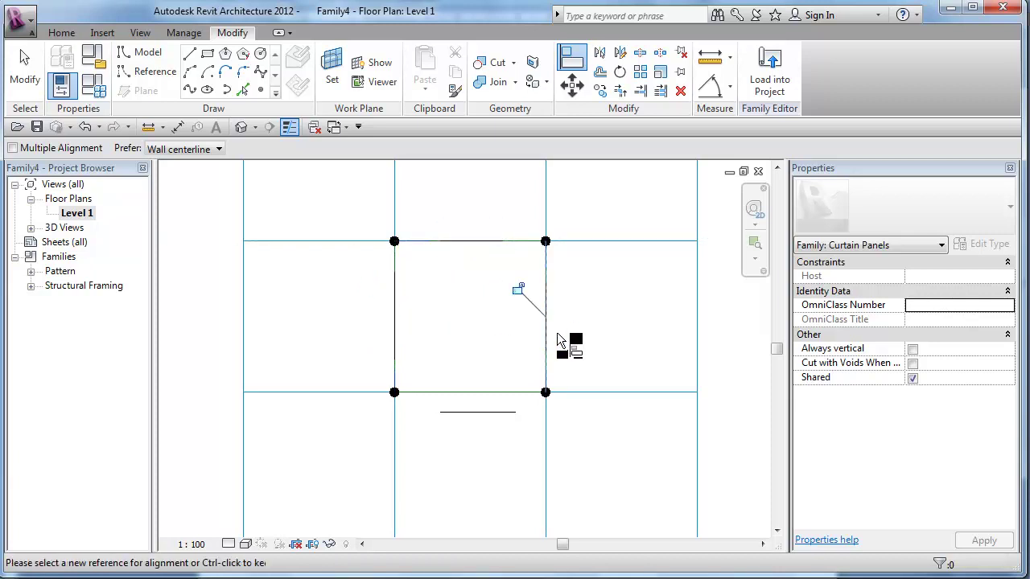
left_click(501, 408)
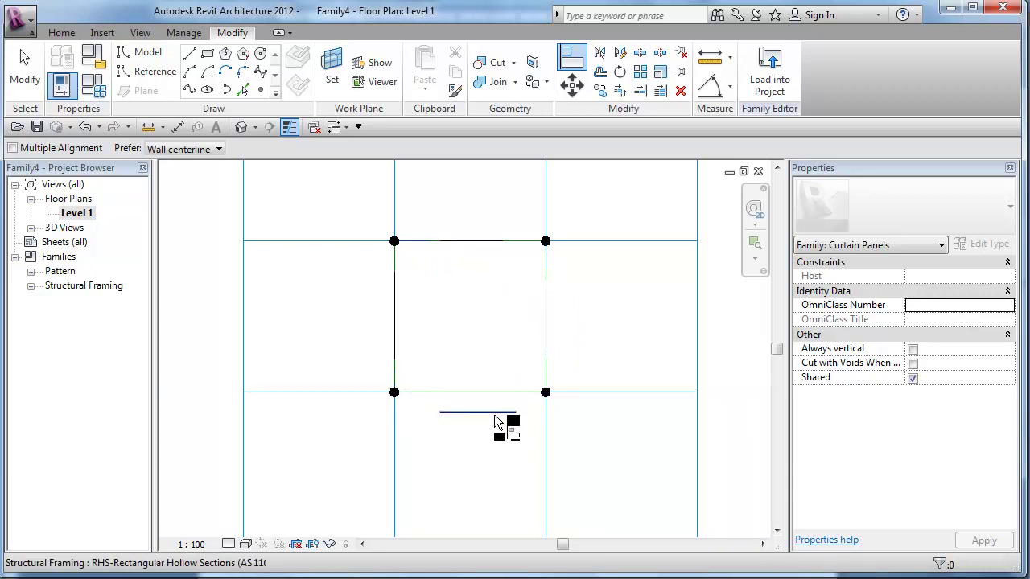
left_click(484, 412)
key("Escape")
Trim and extend the four RHS edge beams so that they meet at the corners of the centre tile
left_click(547, 324)
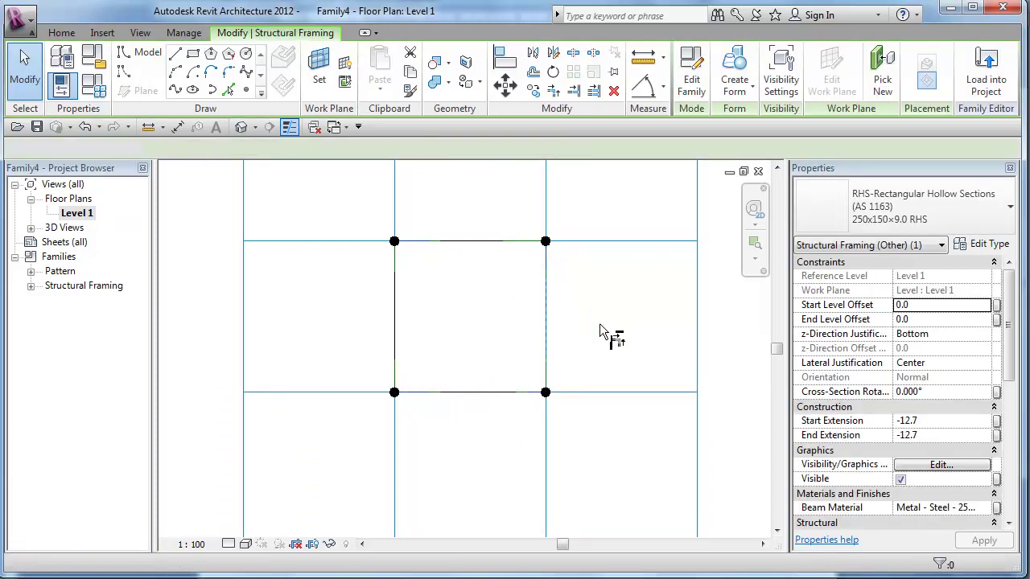
key("t")
key("r")
left_click(549, 329)
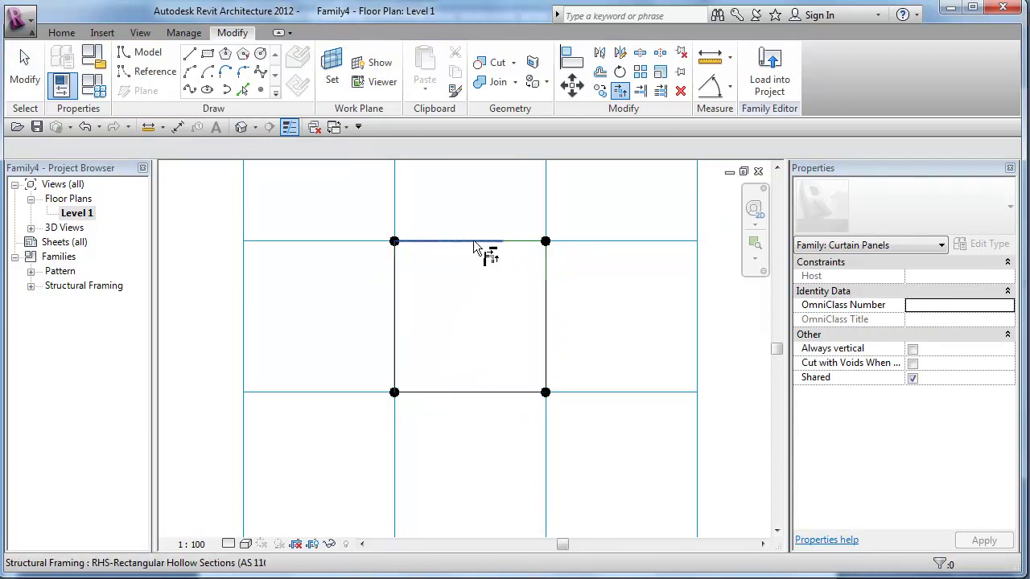
left_click(548, 300)
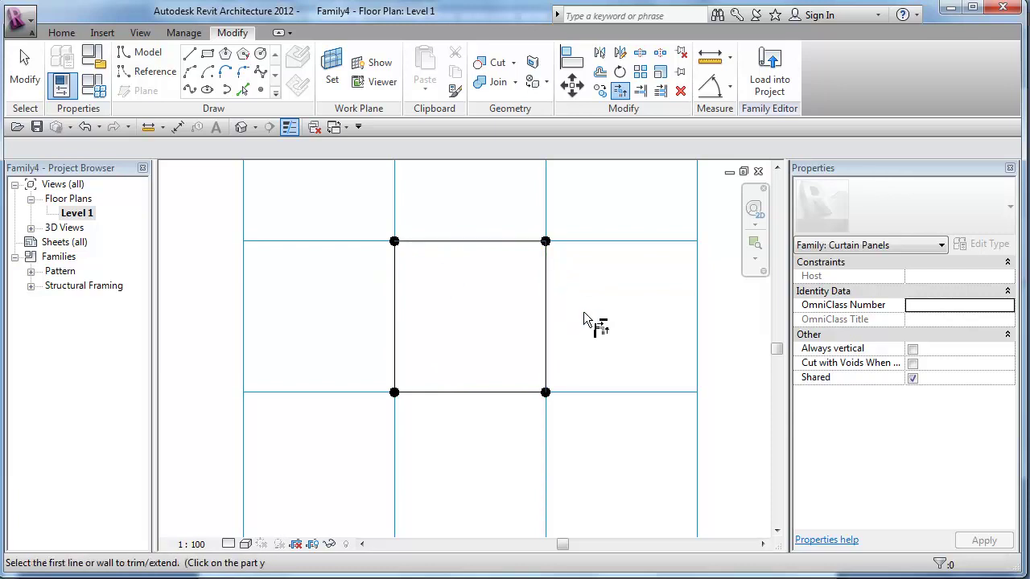
Place a vertical 250x150×9.0 RHS beam between the midpoints of the tile's lower and upper edge beams
left_click(63, 35)
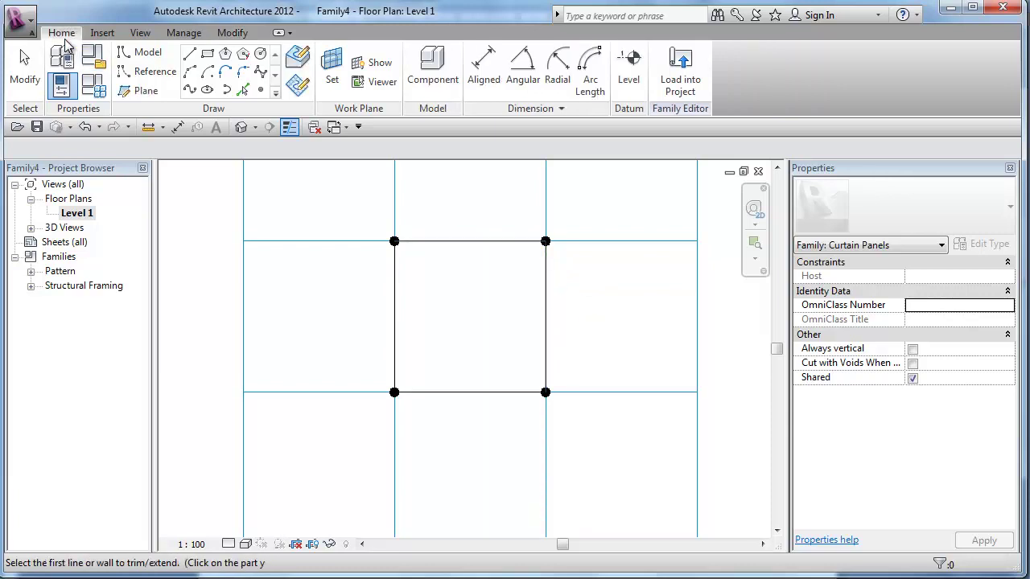
left_click(432, 71)
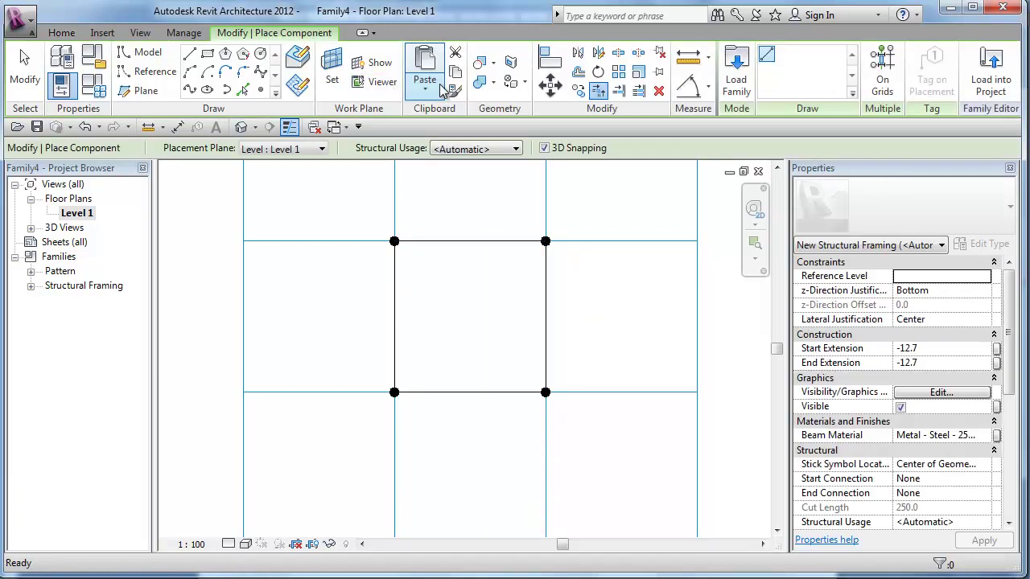
left_click(471, 393)
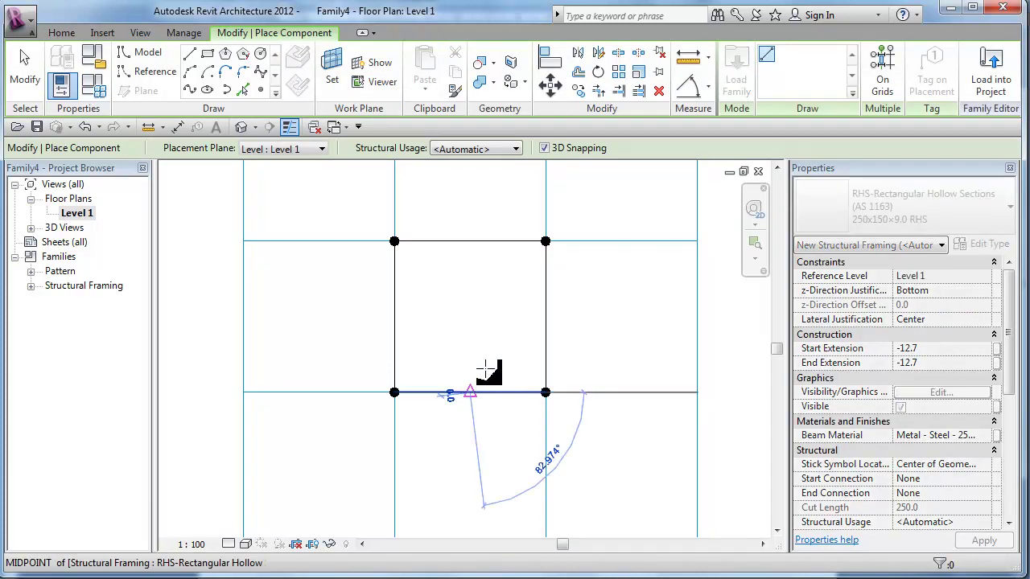
left_click(471, 241)
scroll(498, 286, "up", 2)
scroll(492, 290, "up", 1)
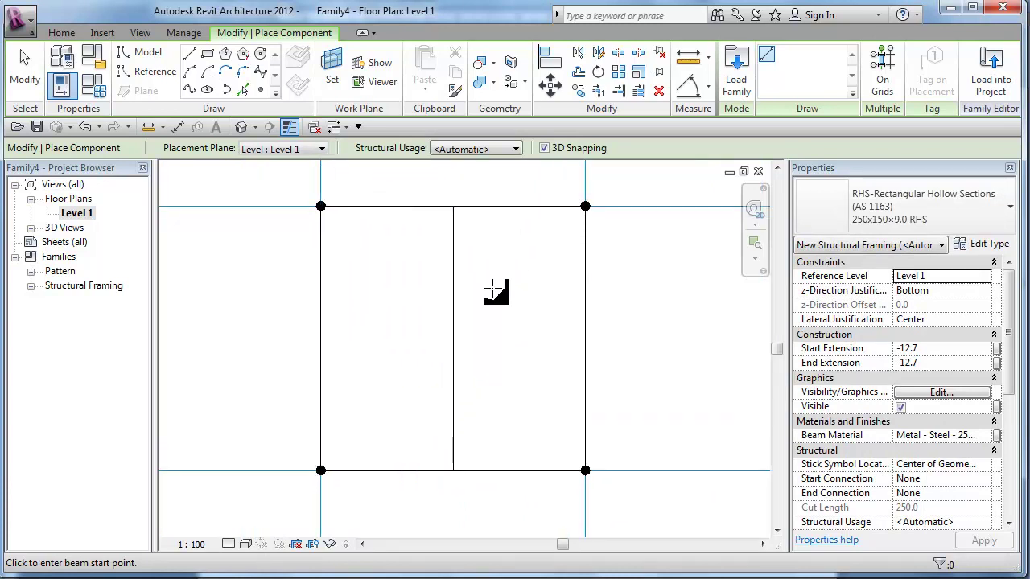
key("Escape")
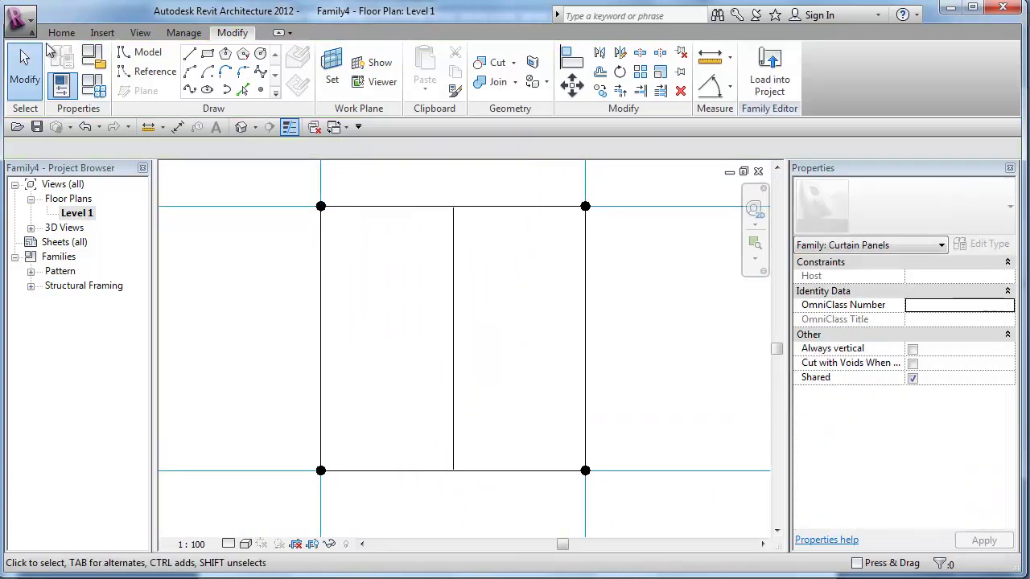
Place three vertical 250x150×9.0 RHS beams between the upper and lower edge beams in the tile's left half
left_click(62, 32)
left_click(432, 71)
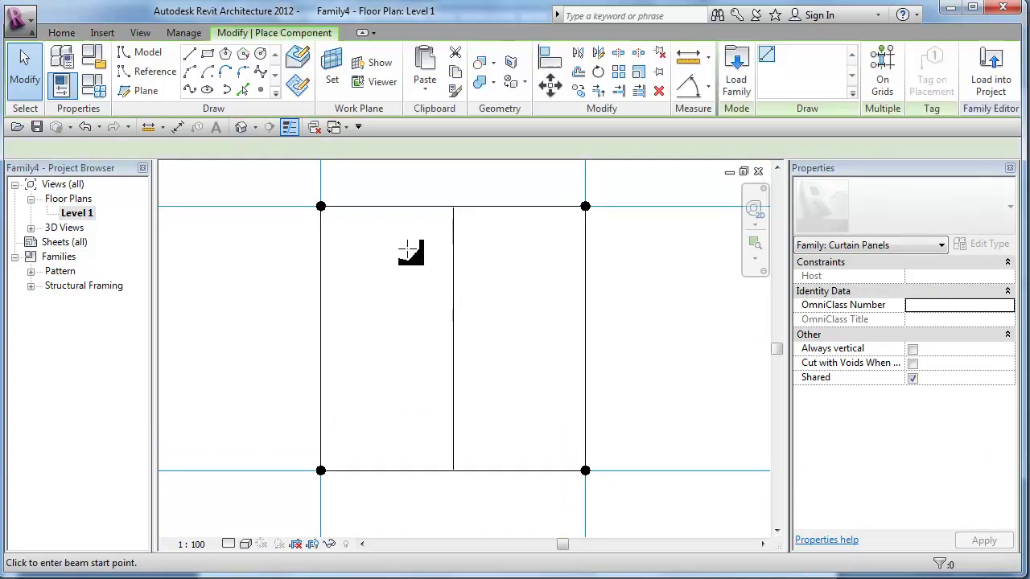
left_click(418, 206)
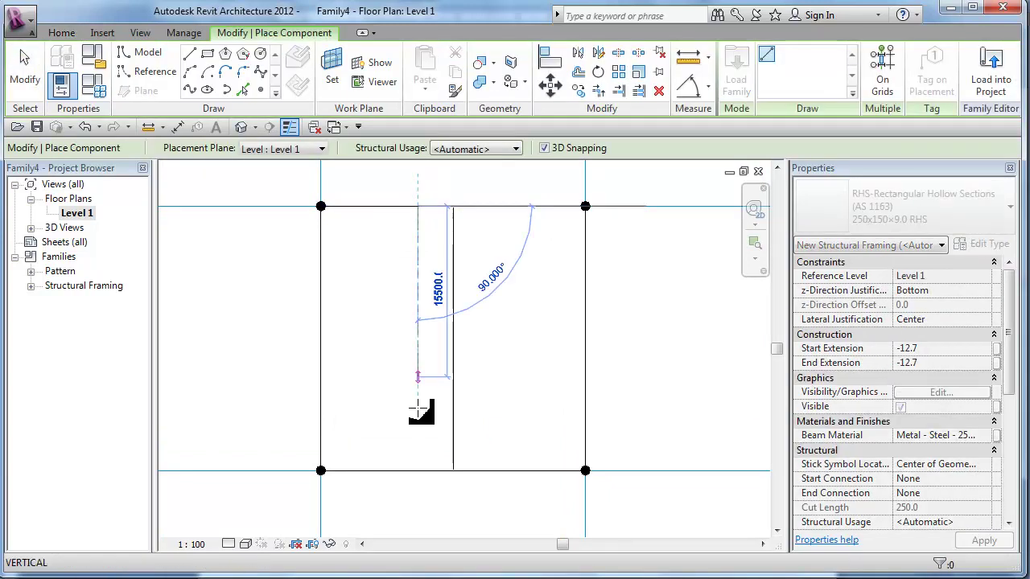
left_click(418, 471)
left_click(390, 207)
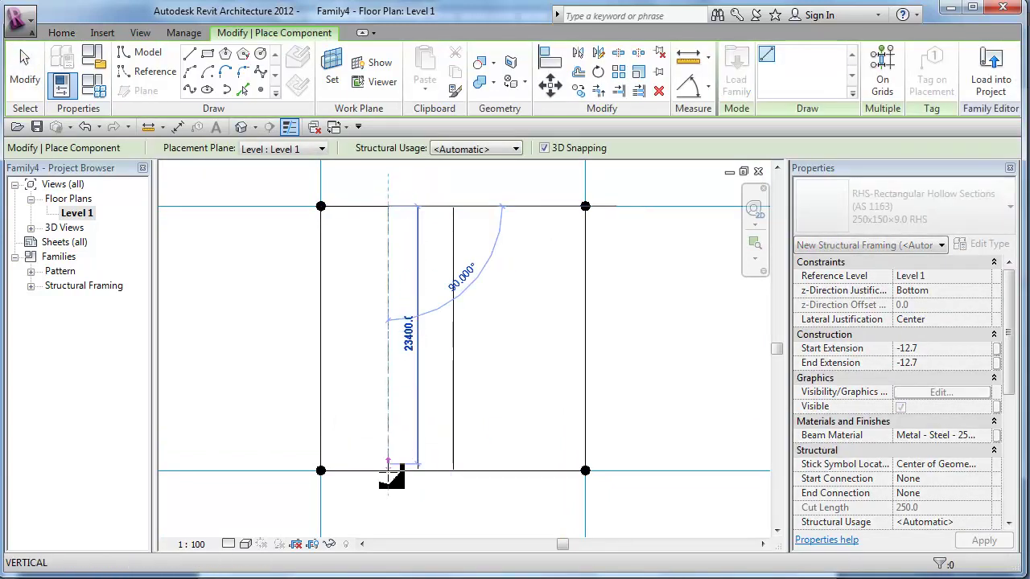
left_click(391, 471)
left_click(358, 207)
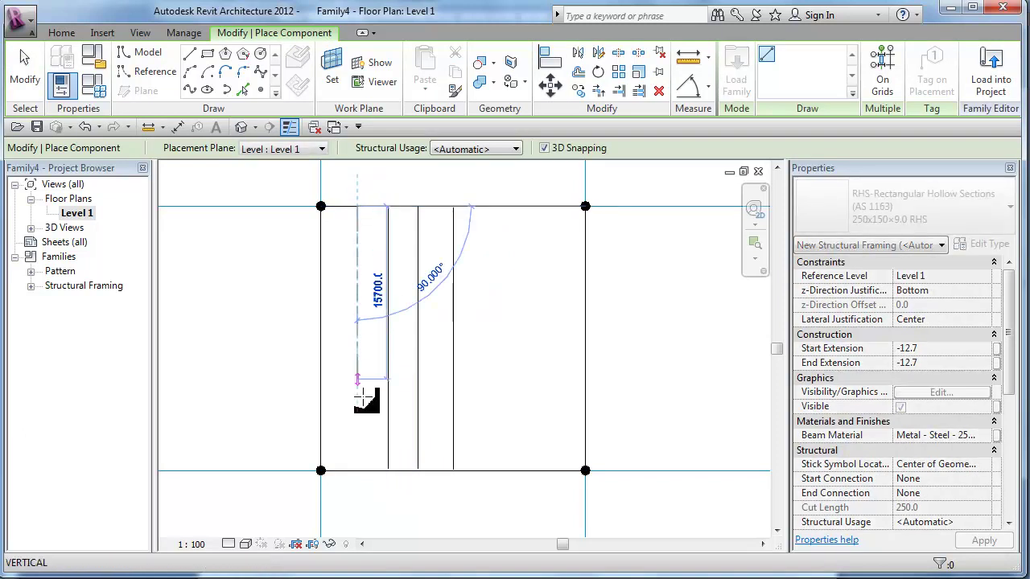
left_click(358, 470)
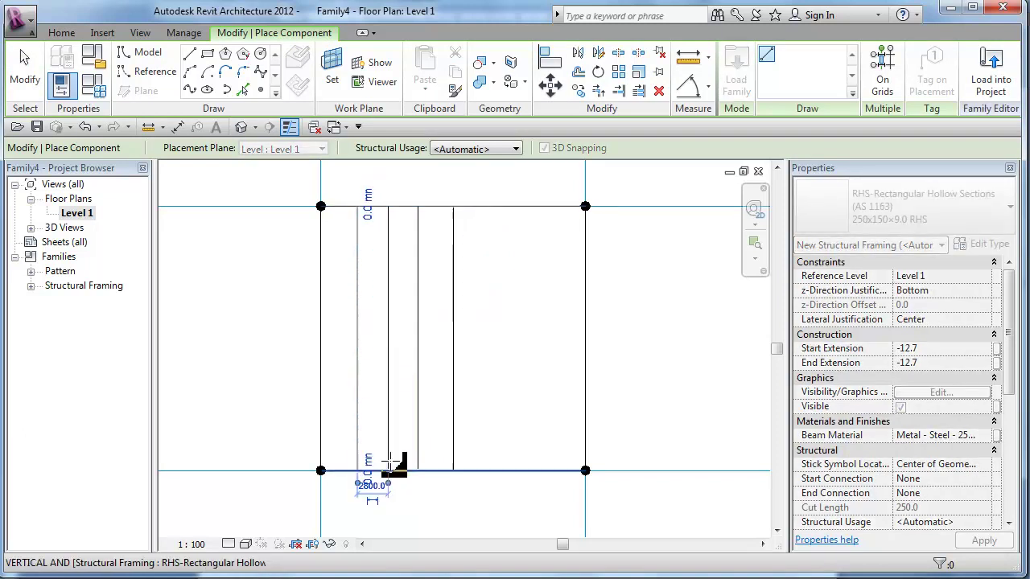
Place three vertical 250x150×9.0 RHS beams between the upper and lower edge beams in the tile's right half
left_click(493, 206)
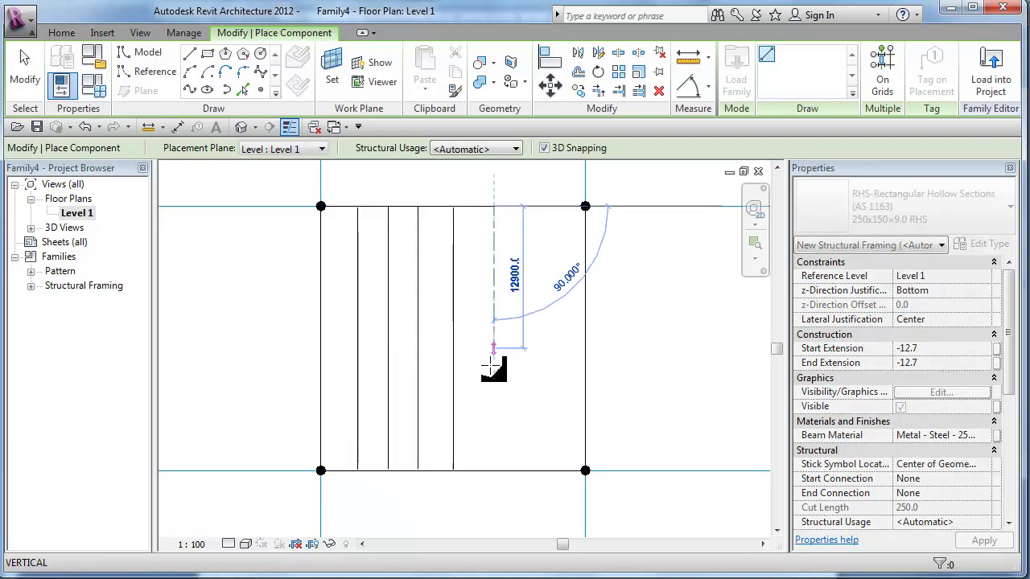
left_click(493, 470)
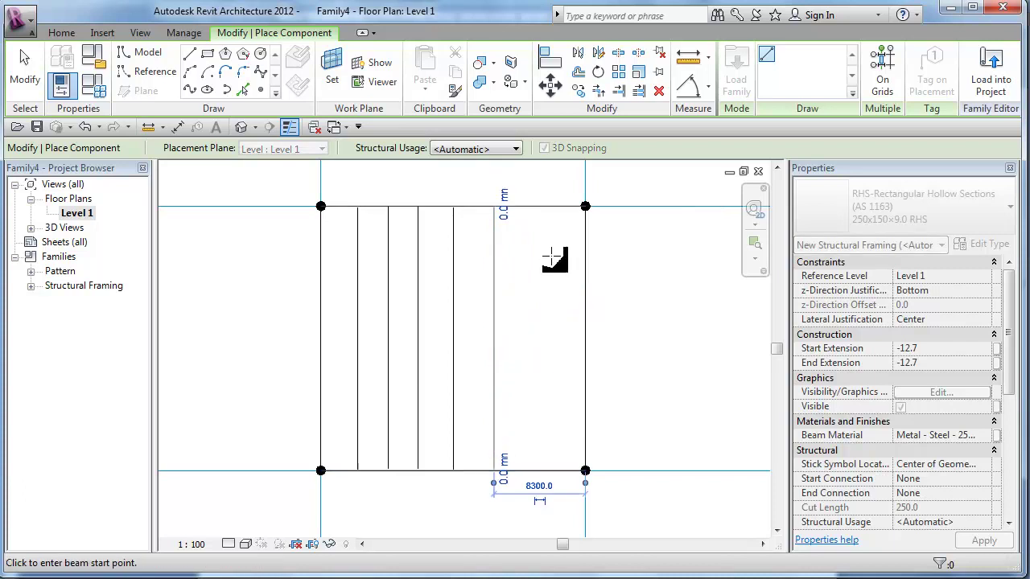
left_click(530, 207)
left_click(530, 470)
left_click(561, 207)
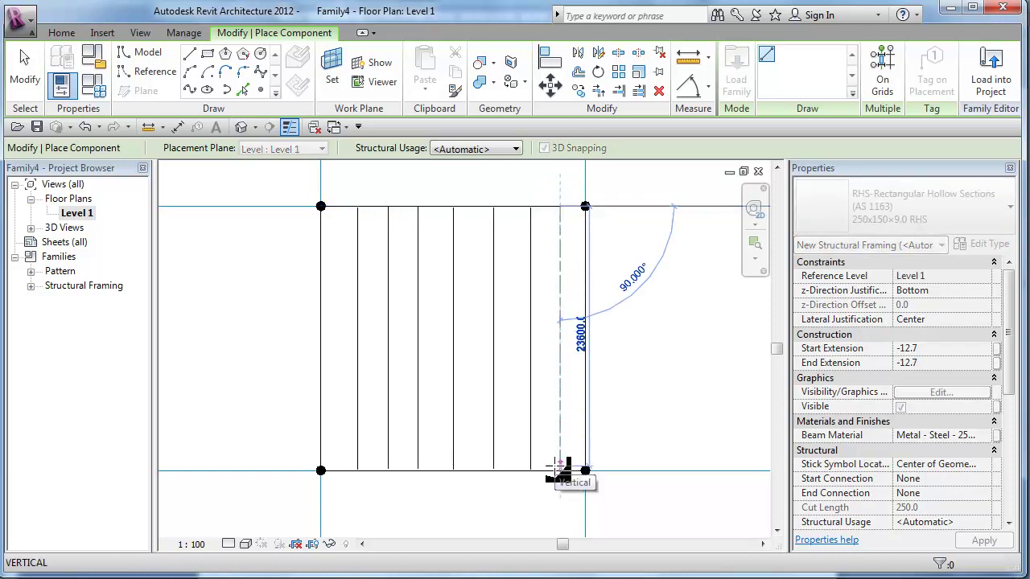
left_click(561, 470)
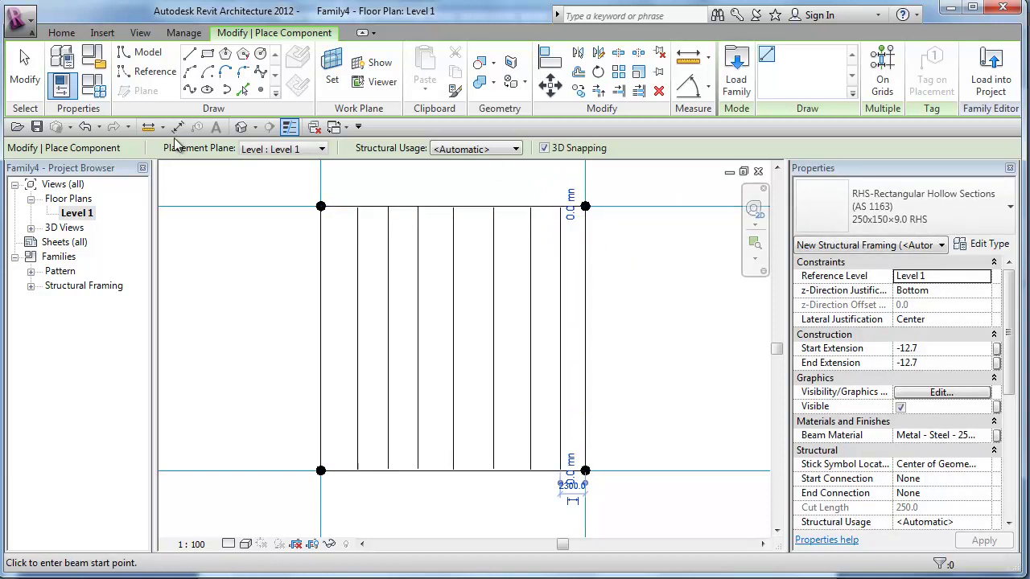
Add a continuous aligned dimension string from the tile's left edge across all seven inner vertical beams to its right edge
left_click(177, 126)
left_click(321, 342)
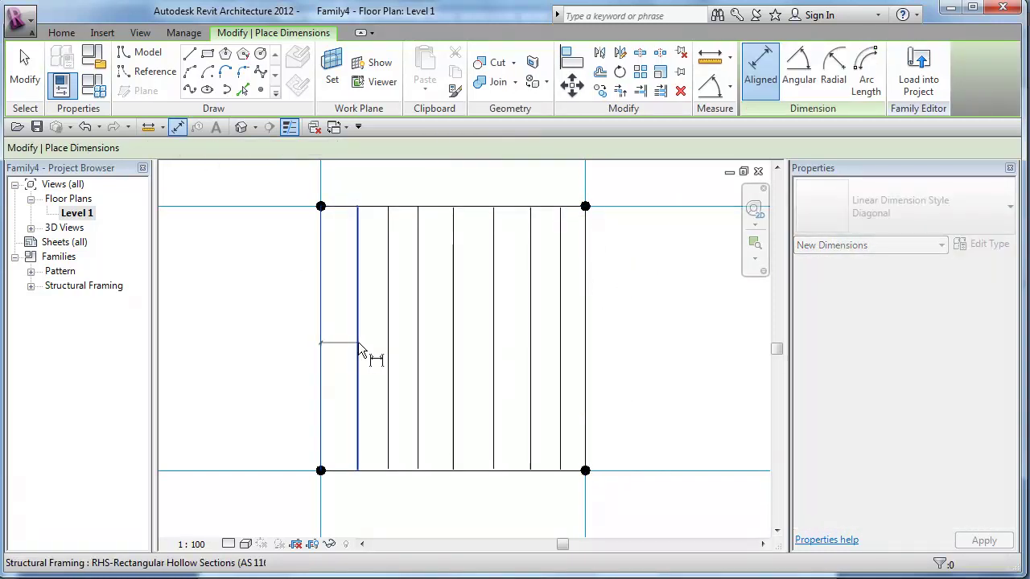
left_click(358, 342)
left_click(388, 342)
left_click(417, 342)
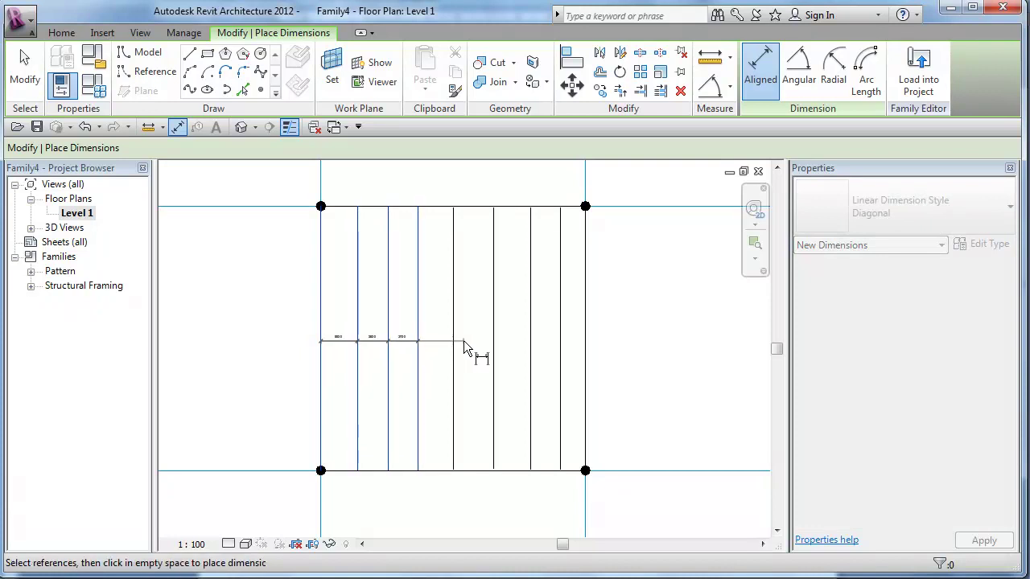
left_click(453, 342)
left_click(494, 343)
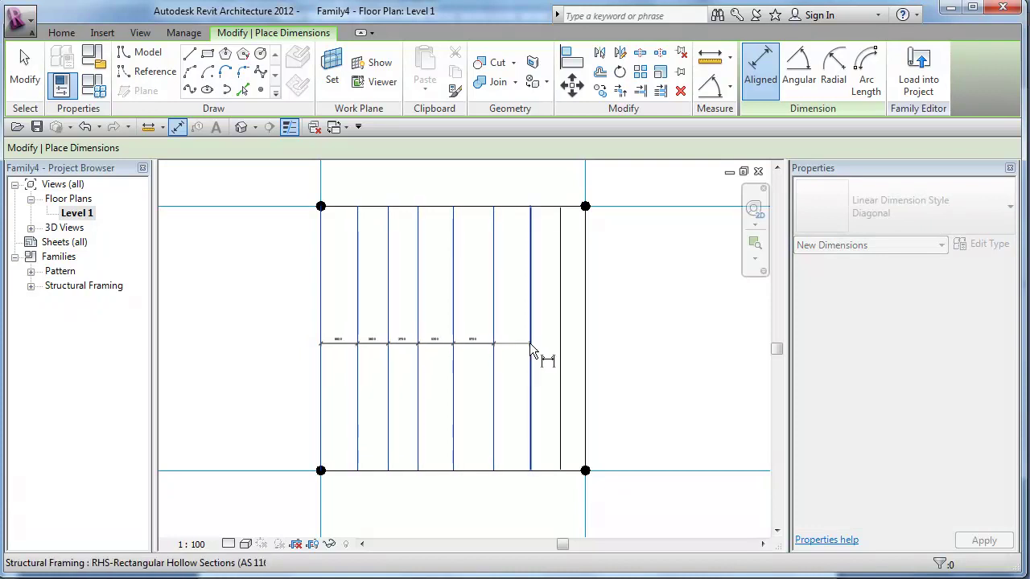
left_click(530, 343)
left_click(562, 338)
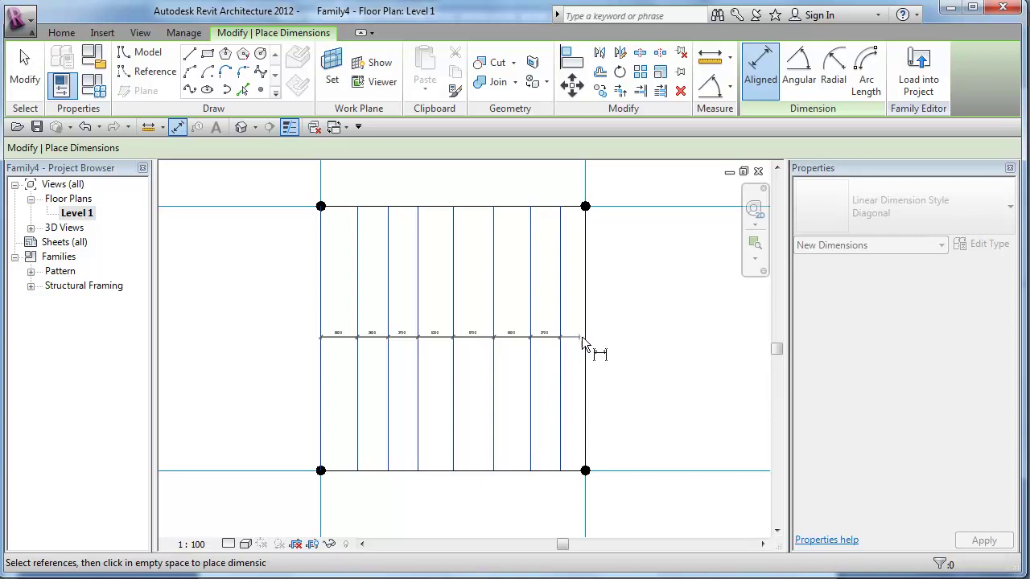
left_click(585, 337)
left_click(642, 325)
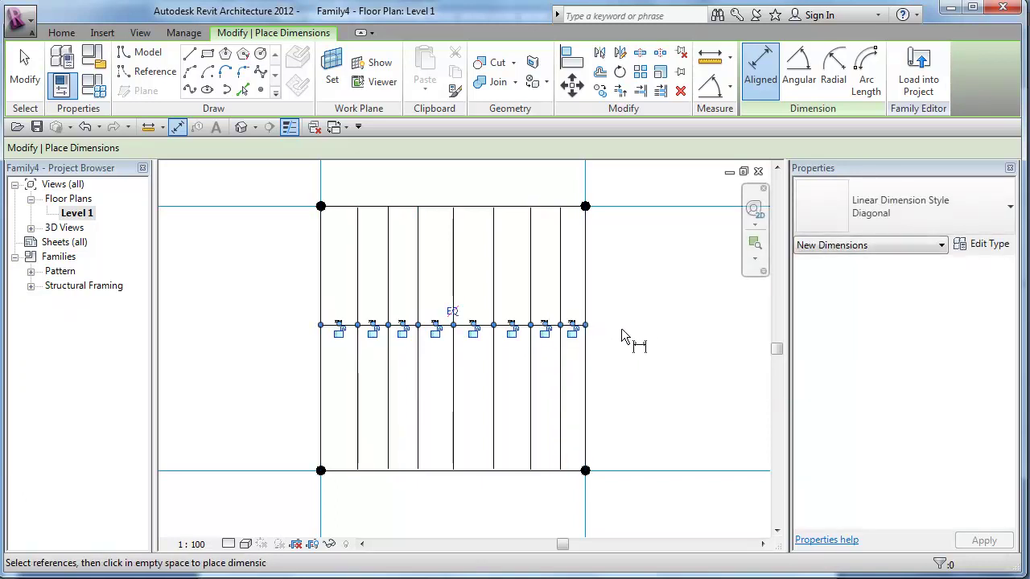
Apply the equality constraint to the dimension string so the vertical beams are evenly spaced, and finish dimensioning
left_click(453, 314)
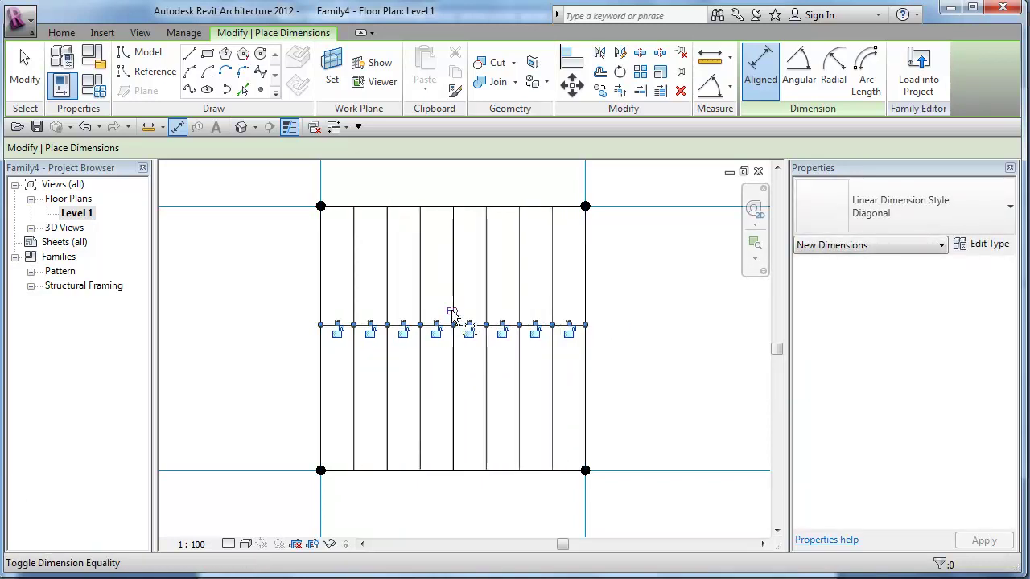
key("Escape")
key("Escape")
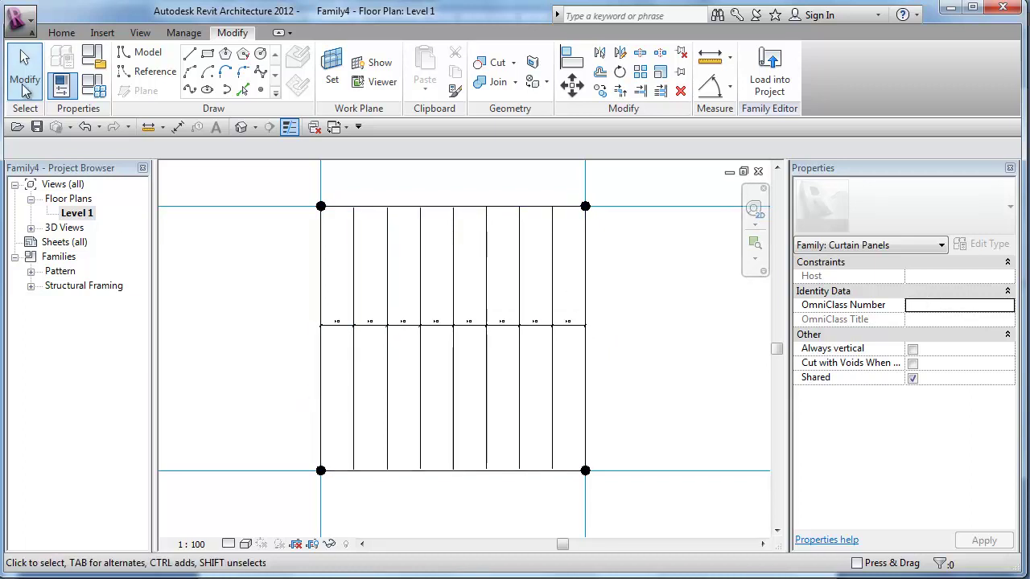
Place two diagonal 250x150×9.0 RHS beams from the lower edge's midpoint to the midpoints of the tile's left and right edges
left_click(61, 32)
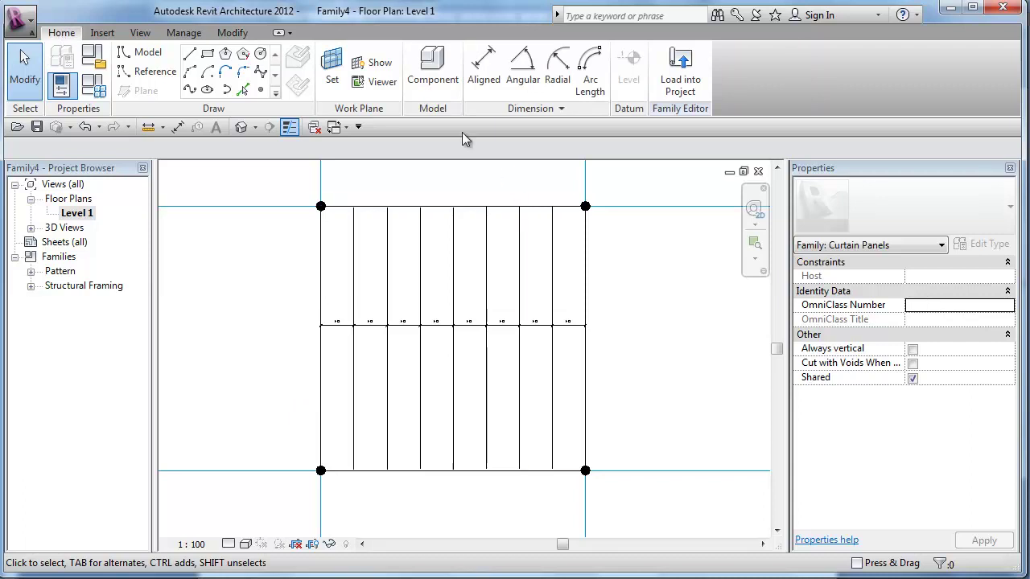
left_click(436, 68)
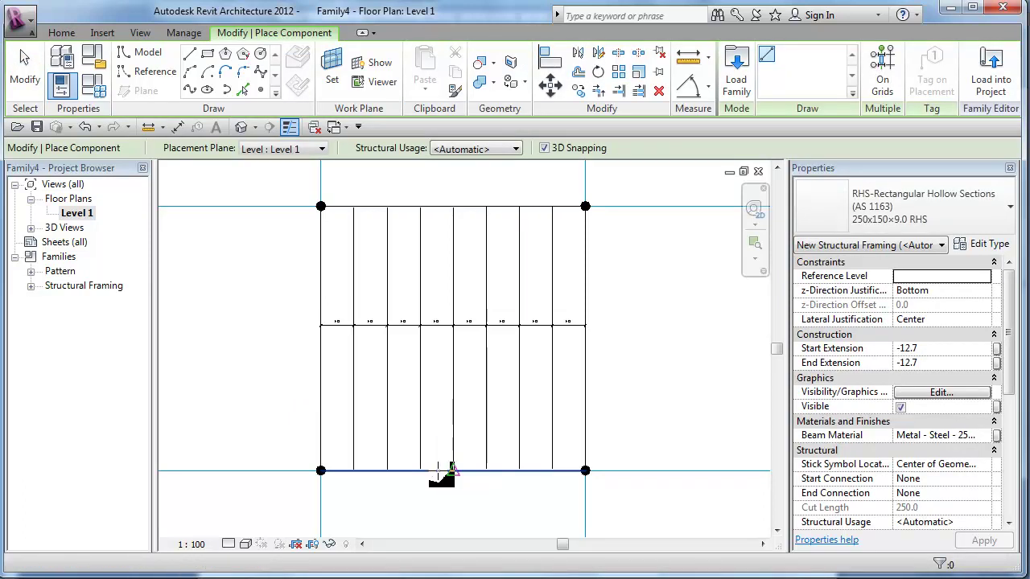
left_click(452, 470)
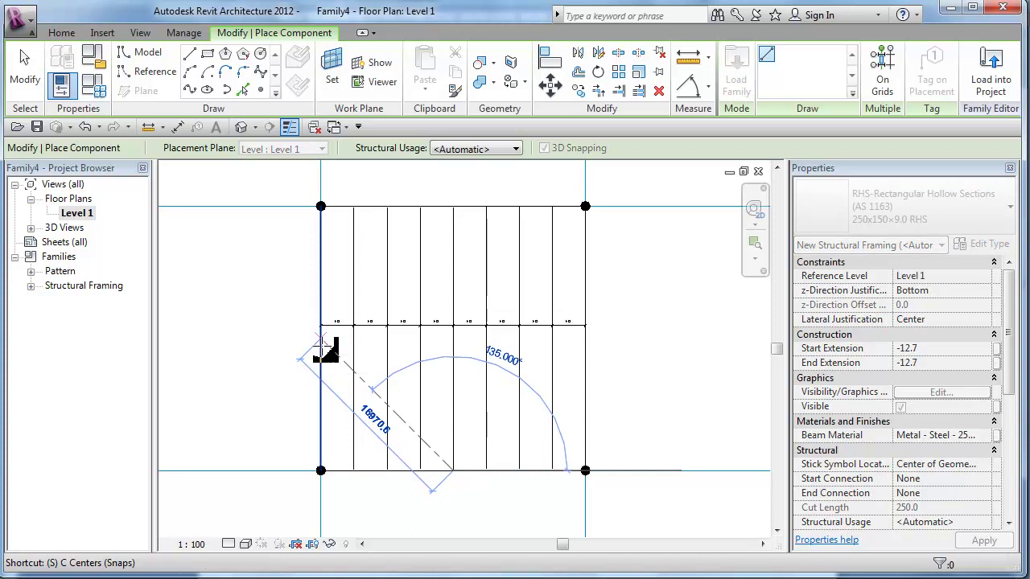
left_click(321, 340)
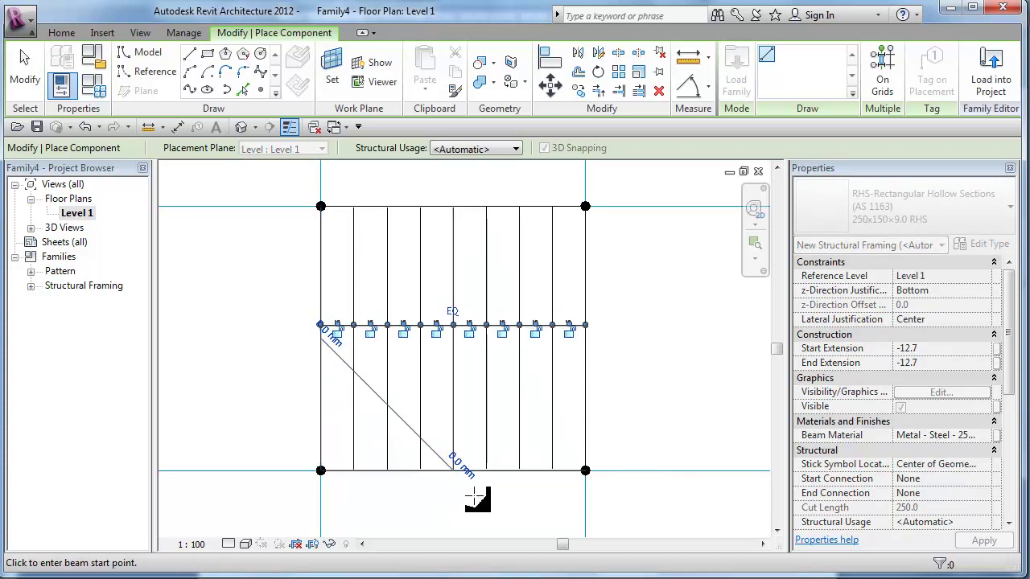
left_click(585, 339)
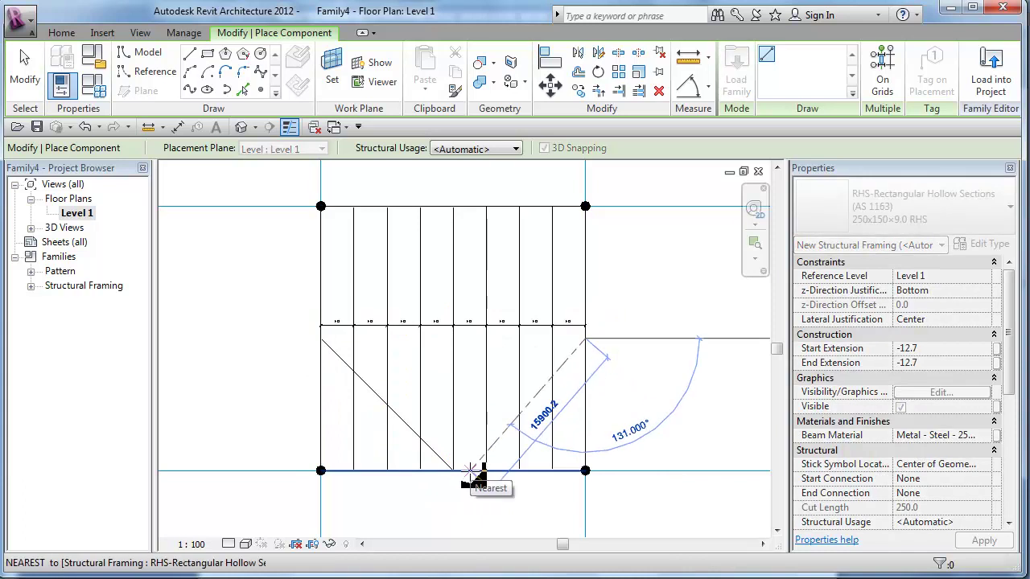
left_click(455, 471)
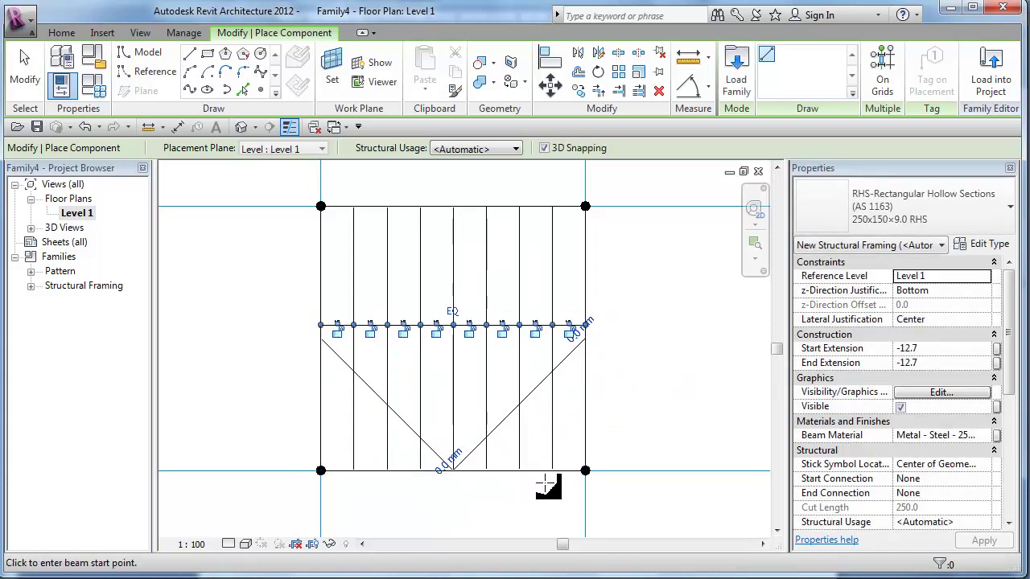
Place two full diagonal 250x150×9.0 RHS beams between the tile's opposite corners and finish placement
left_click(583, 471)
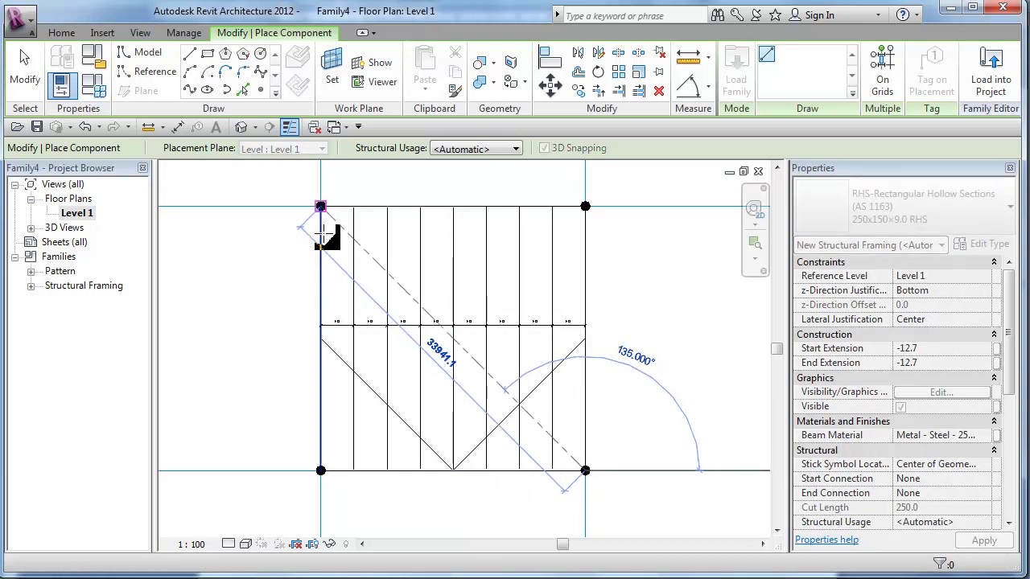
left_click(325, 264)
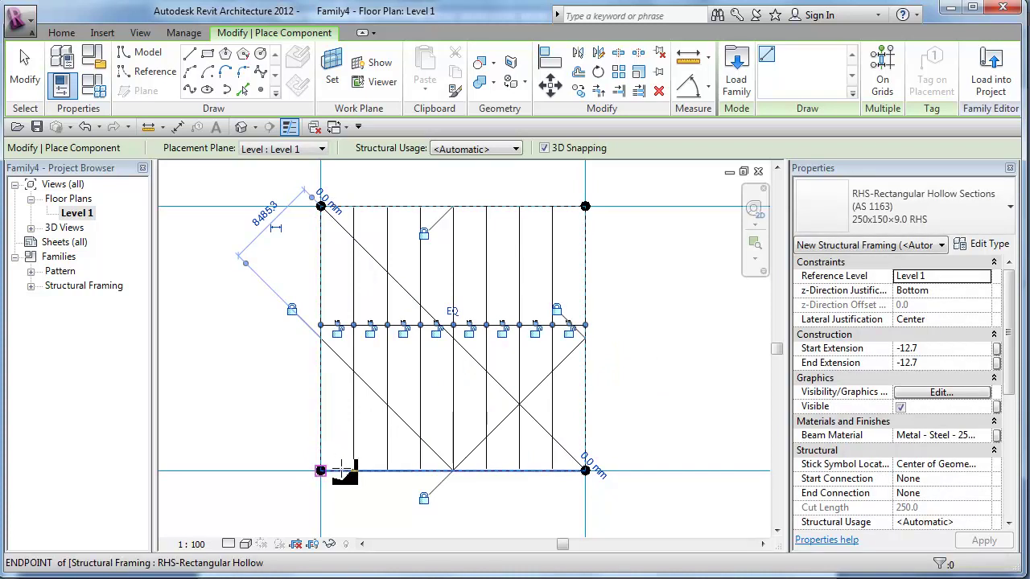
left_click(320, 471)
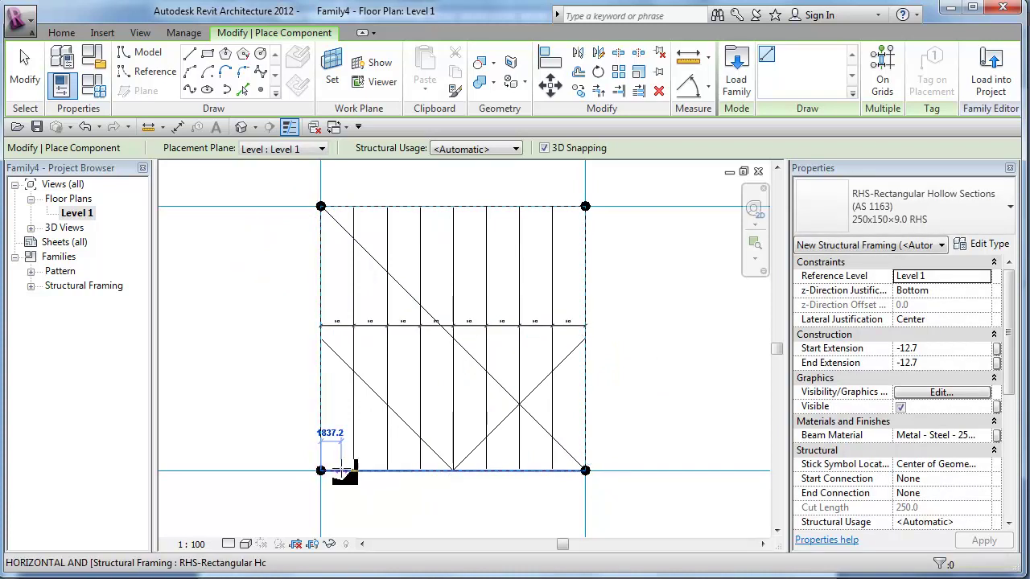
left_click(585, 206)
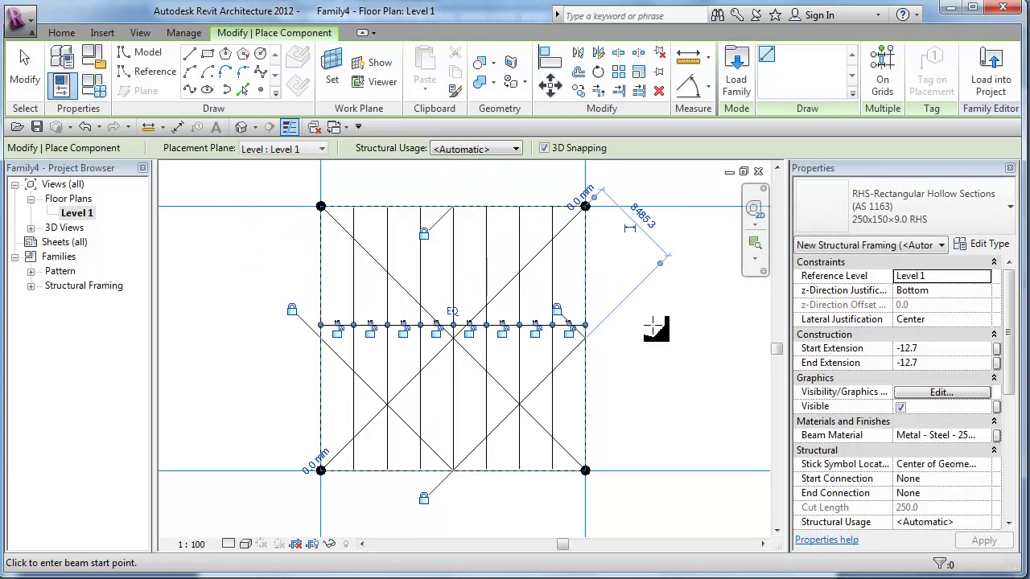
key("Escape")
key("Escape")
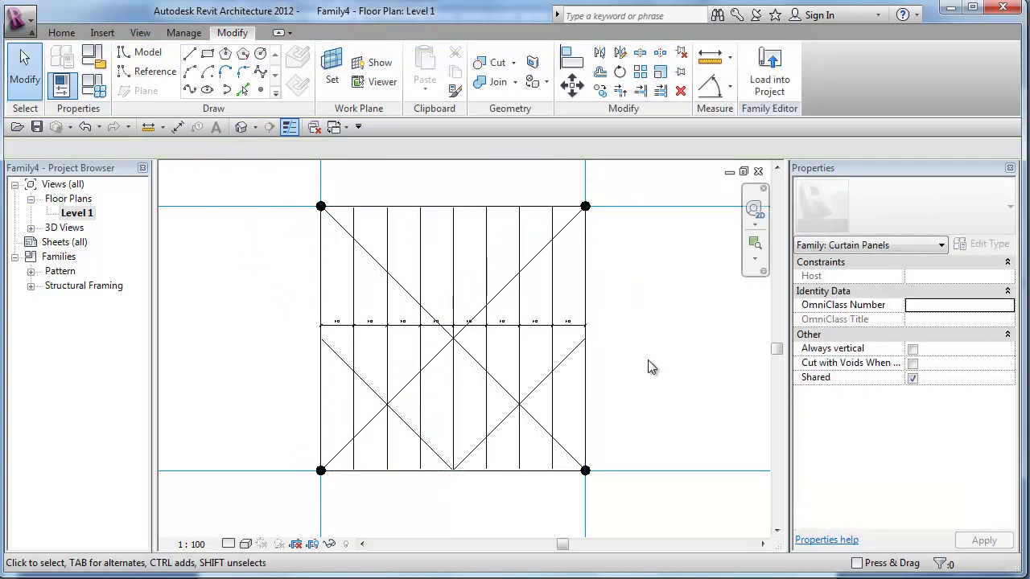
Set the detail level of the Level 1 floor plan to Medium
mouse_move(644, 390)
middle_mouse_down()
mouse_move(655, 384)
mouse_move(671, 400)
mouse_move(671, 386)
middle_mouse_up()
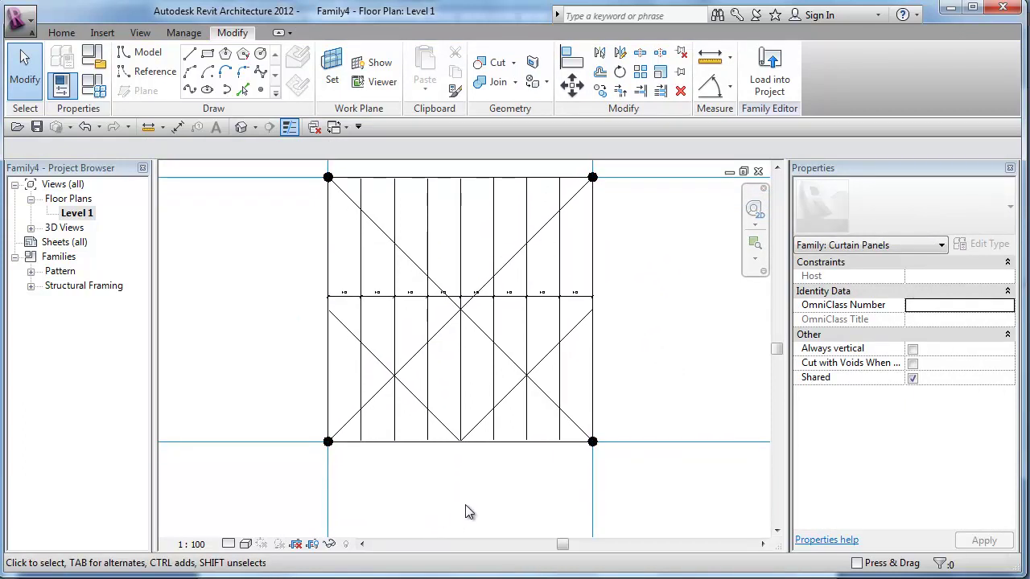
left_click(229, 544)
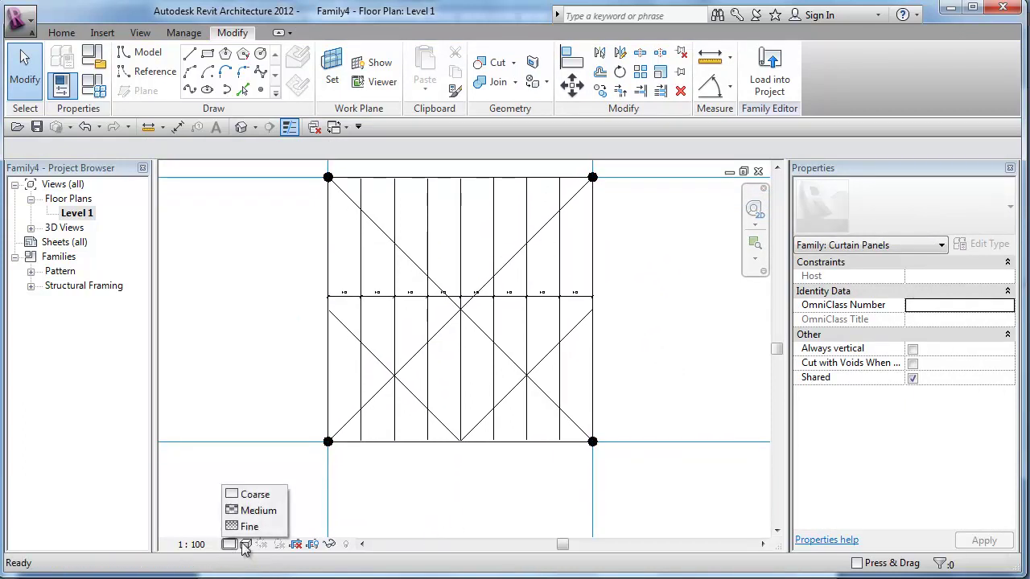
left_click(263, 514)
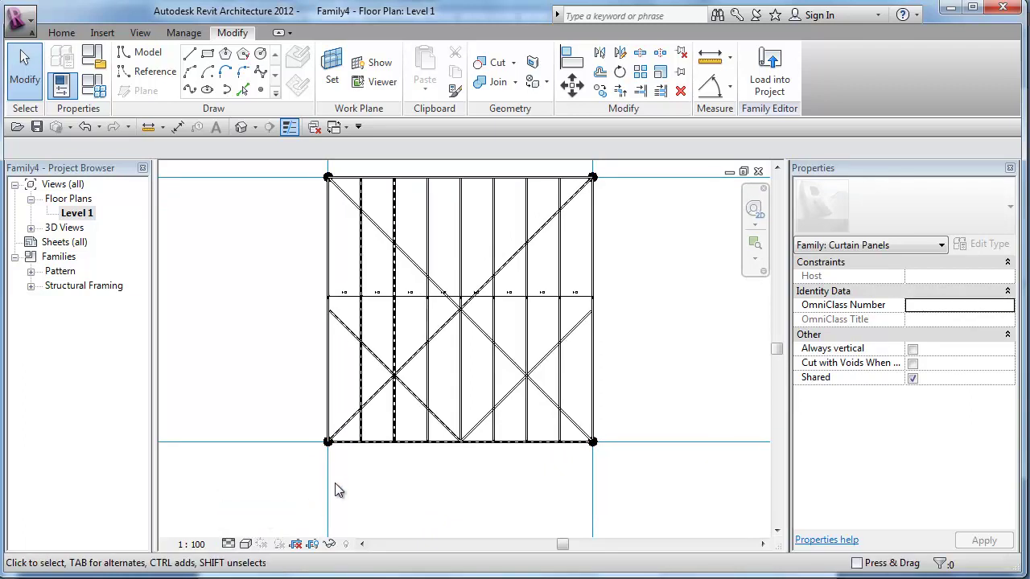
Set the start extension of the tile's left edge beam to 181.3 and apply it
scroll(339, 465, "up", 6)
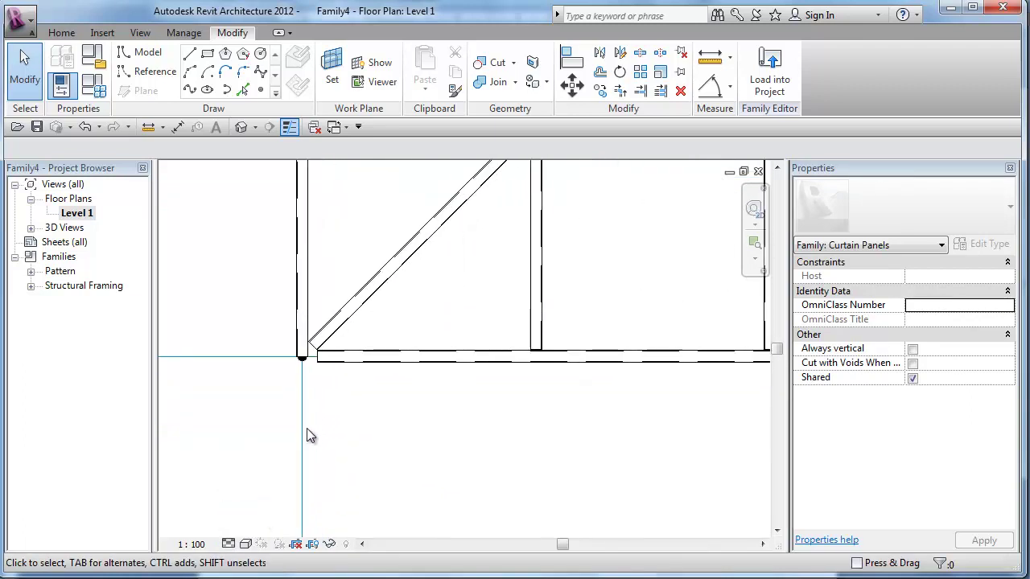
scroll(325, 428, "down", 3)
middle_click_drag(501, 471, 400, 521)
scroll(617, 271, "down", 2)
middle_click_drag(616, 271, 572, 287)
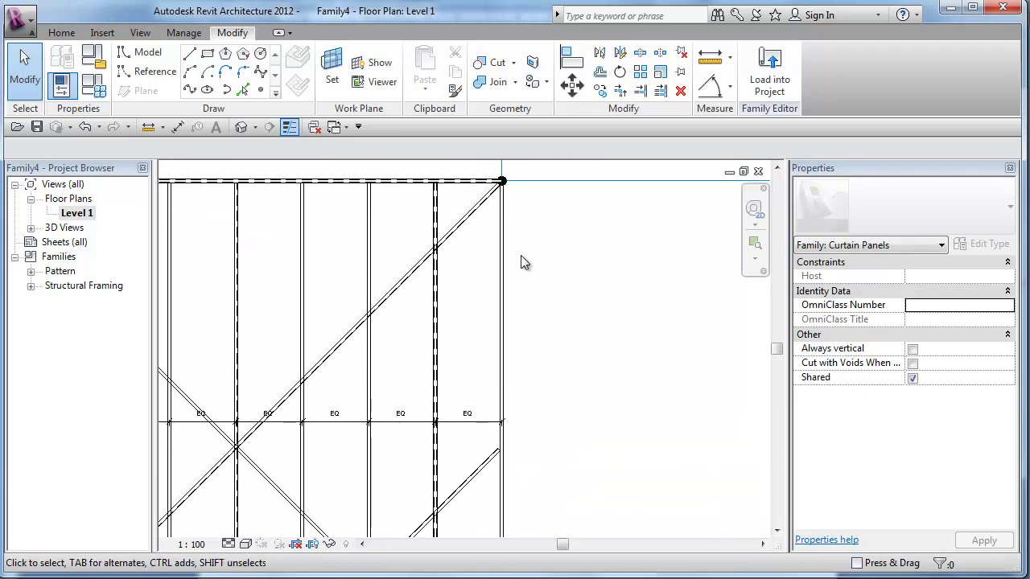
scroll(194, 264, "up", 1)
scroll(193, 264, "up", 2)
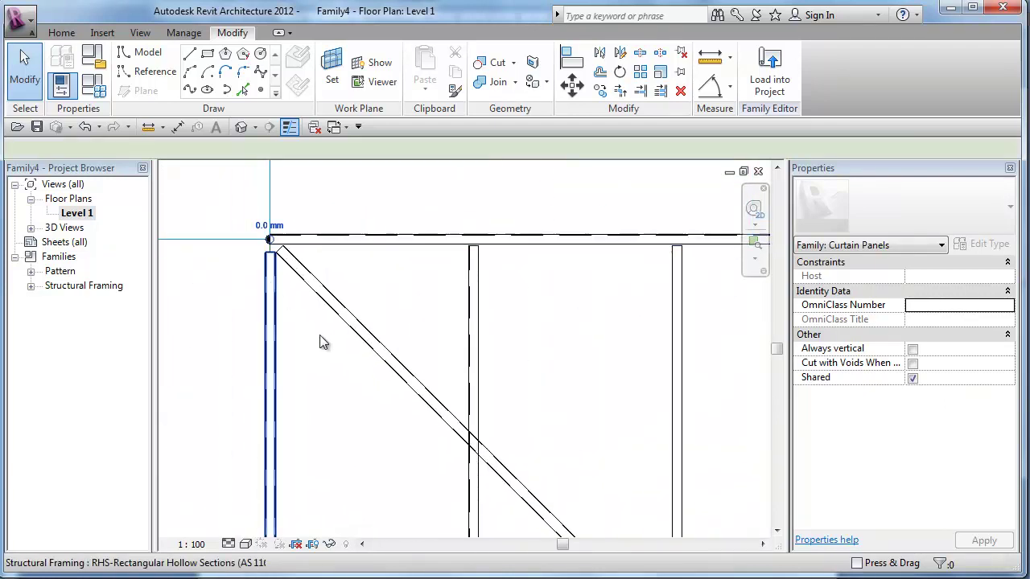
left_click(283, 308)
left_click(282, 307)
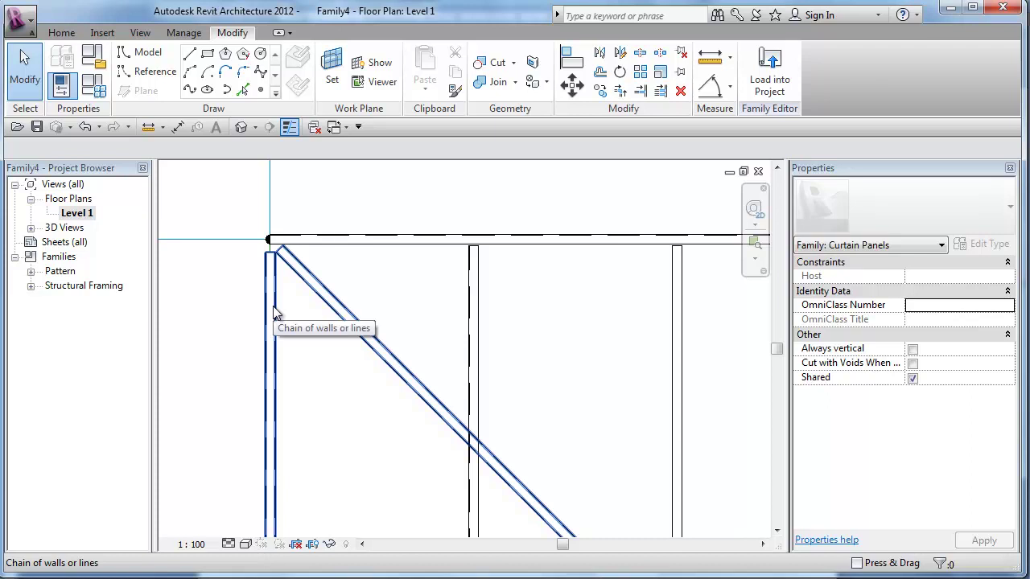
key("Tab")
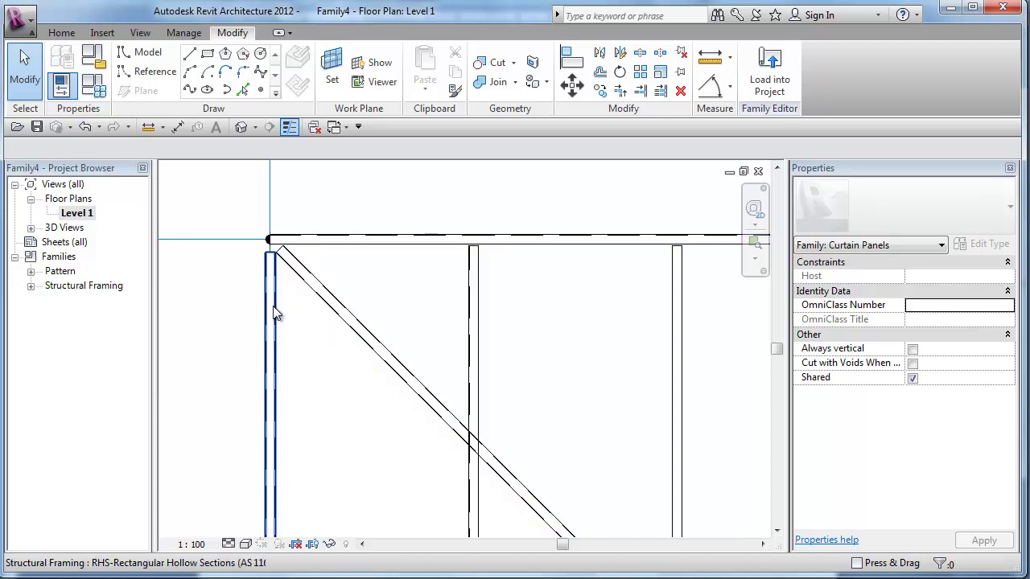
left_click(346, 376)
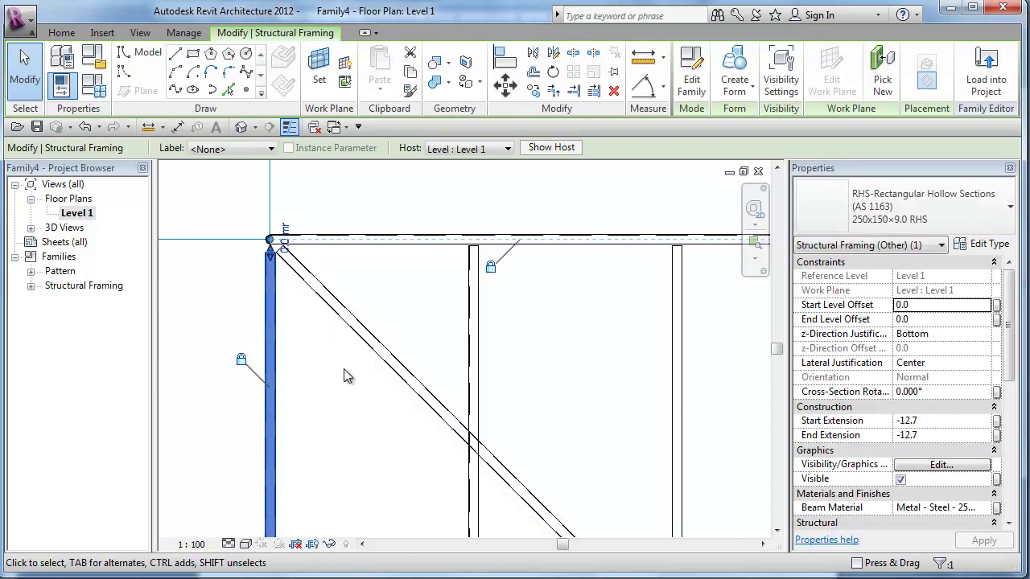
left_click(960, 420)
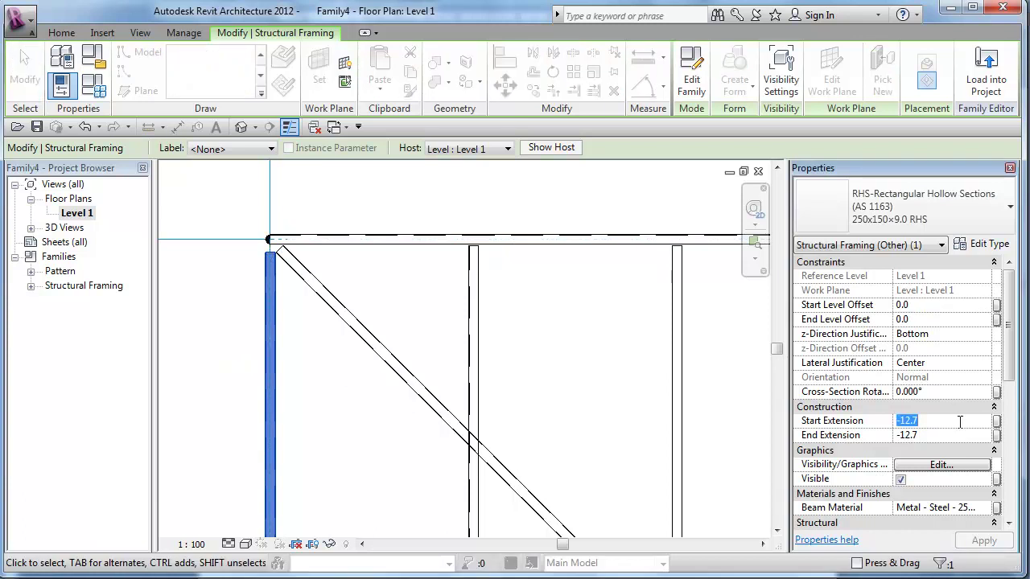
type("181")
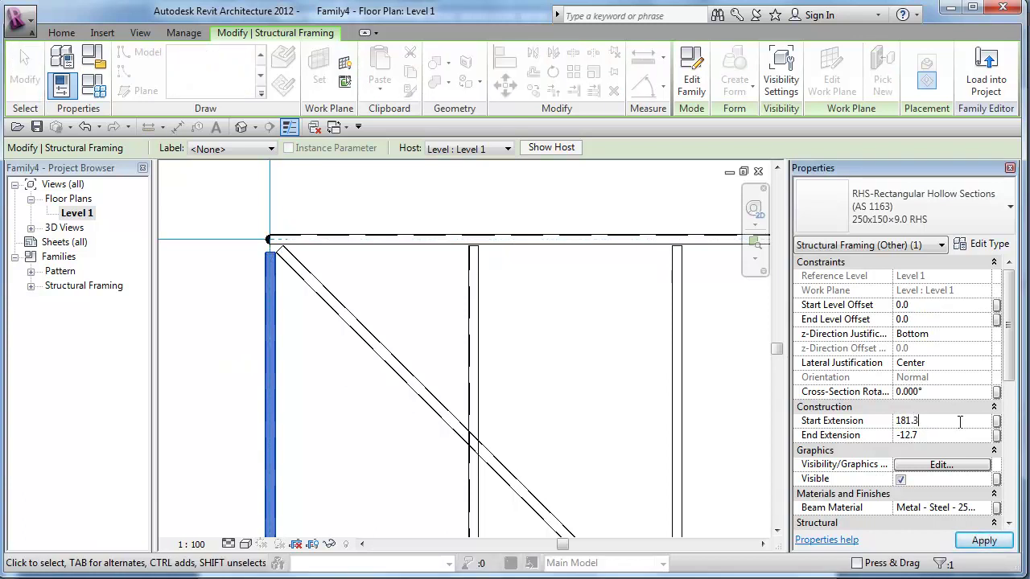
type(".3")
left_click(985, 542)
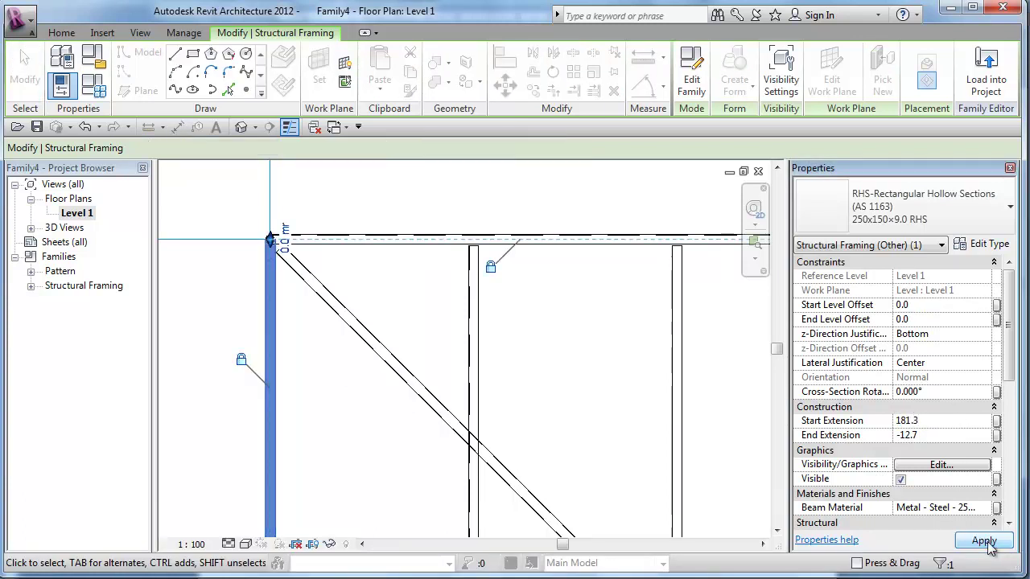
Set the start extension of the tile's right edge beam to 181.3 and deselect the beam
scroll(529, 356, "down", 2)
middle_click_drag(458, 389, 286, 329)
left_click(577, 338)
key("Tab")
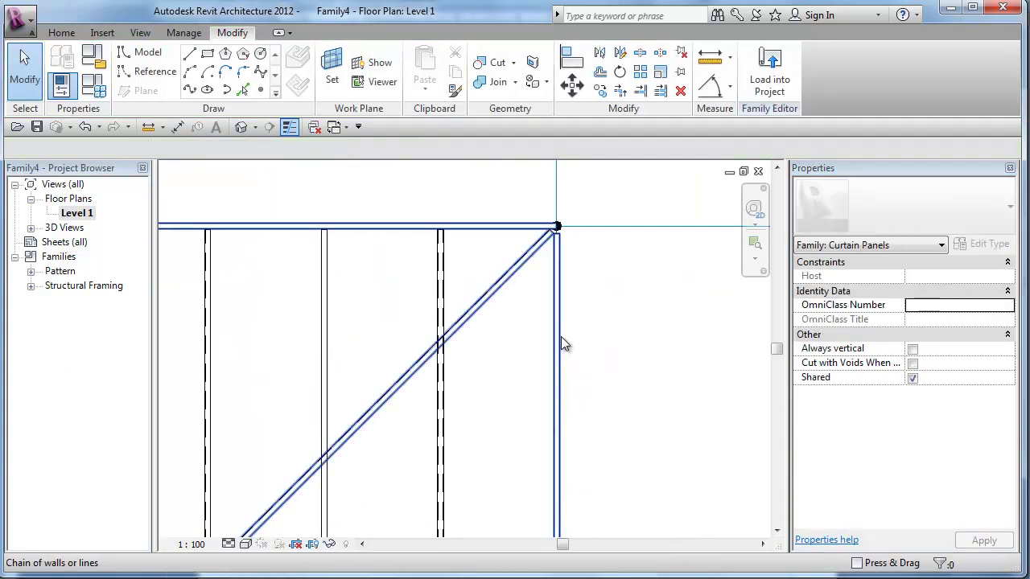
key("Tab")
left_click(561, 344)
mouse_move(639, 311)
middle_mouse_down()
mouse_move(651, 421)
mouse_move(635, 298)
middle_mouse_up()
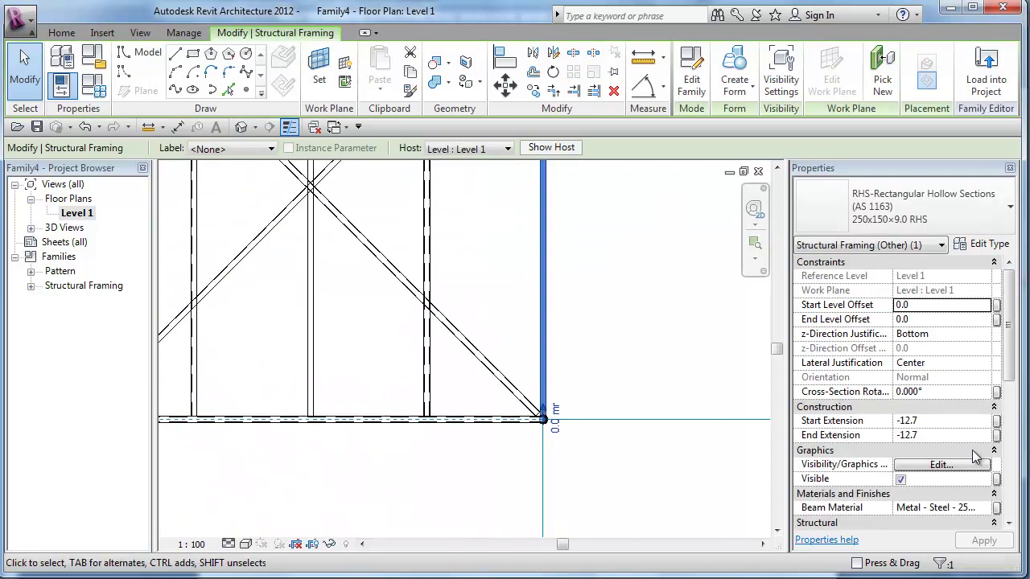
left_click(937, 420)
type("181.3")
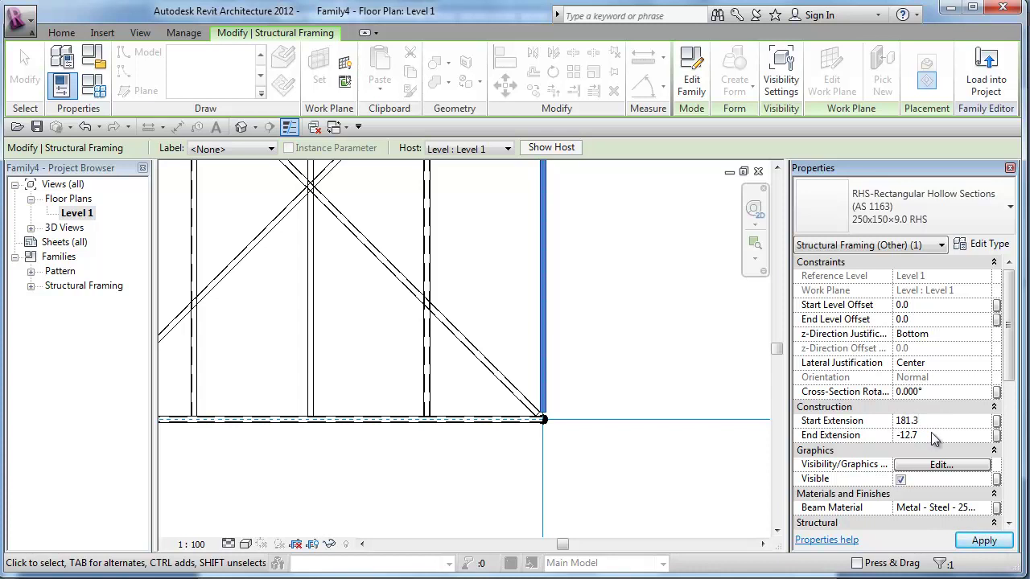
left_click(933, 434)
left_click(591, 473)
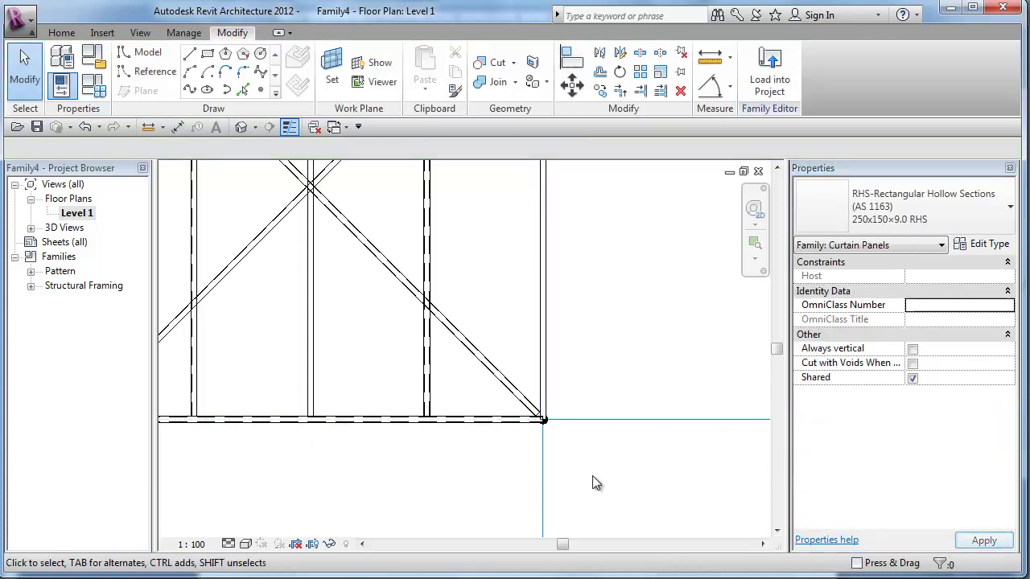
Switch to the default 3D view and frame the whole braced tile
scroll(592, 474, "down", 3)
scroll(605, 281, "down", 2)
middle_click_drag(604, 253, 623, 399)
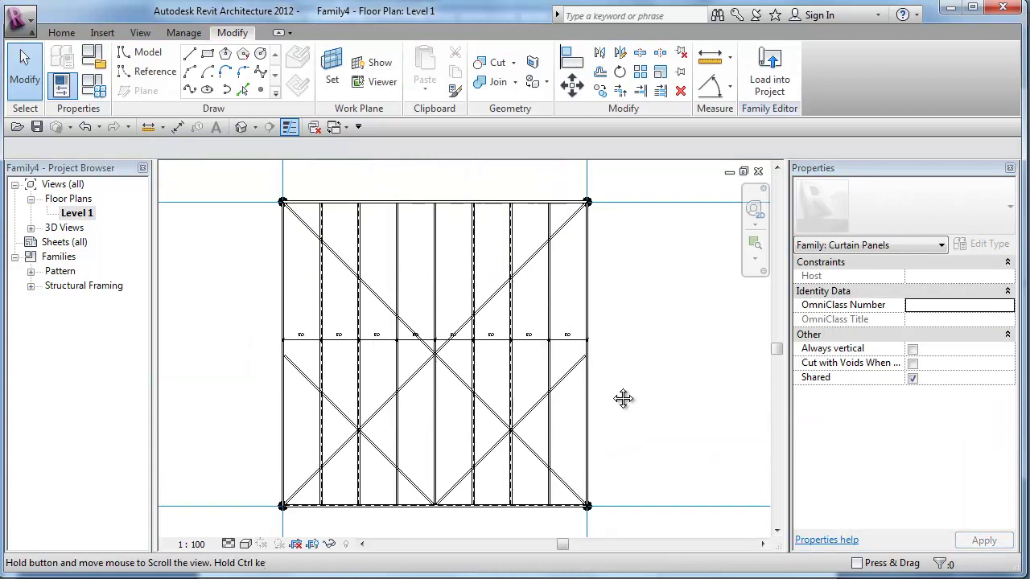
left_click(241, 126)
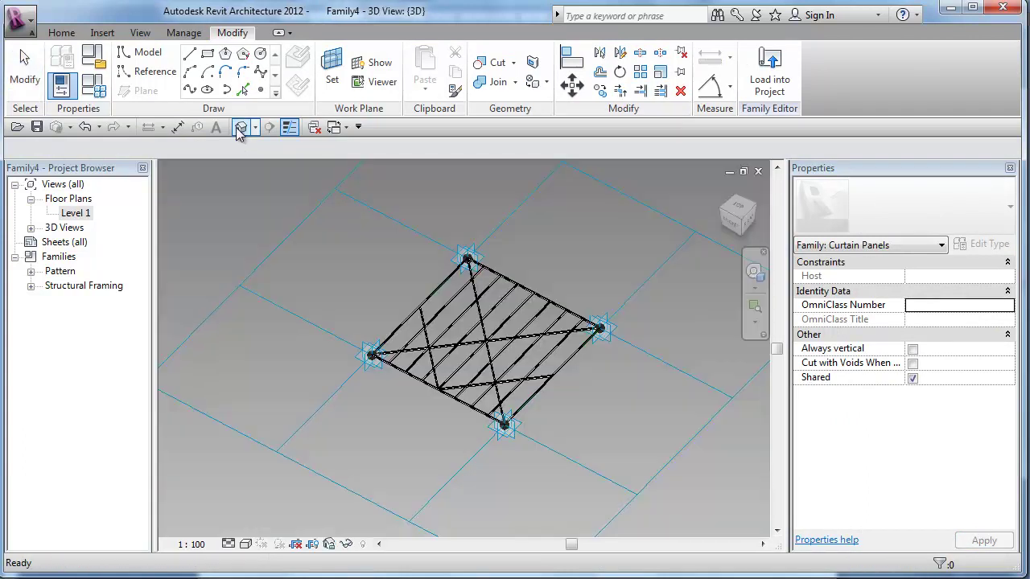
scroll(560, 411, "up", 4)
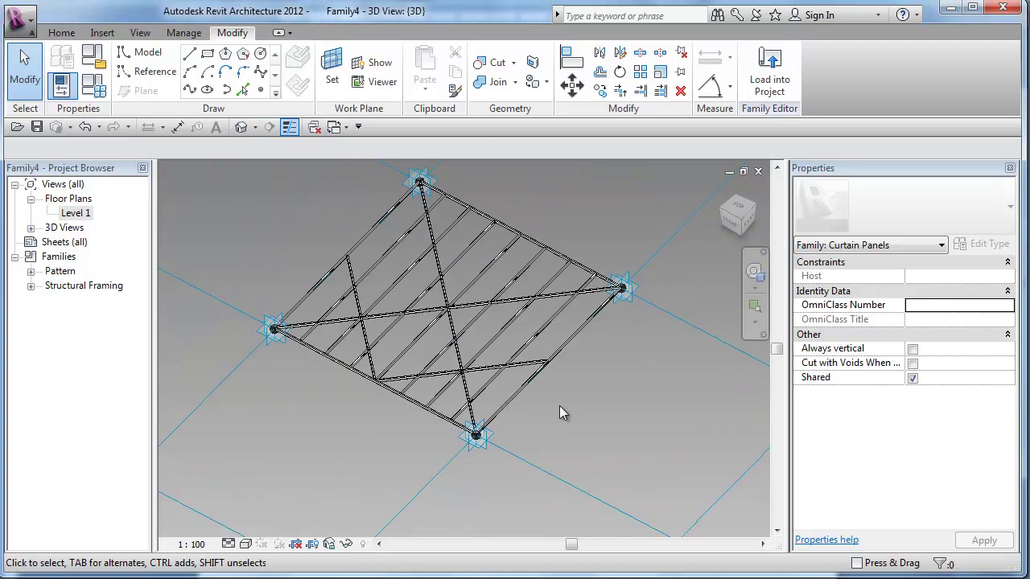
middle_click_drag(561, 412, 587, 443)
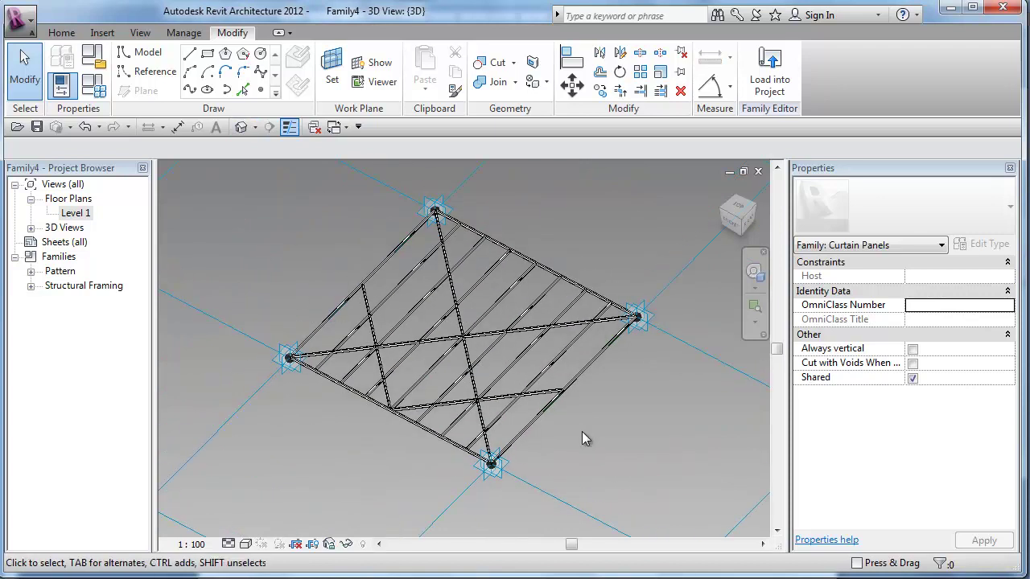
middle_click_drag(581, 432, 584, 406)
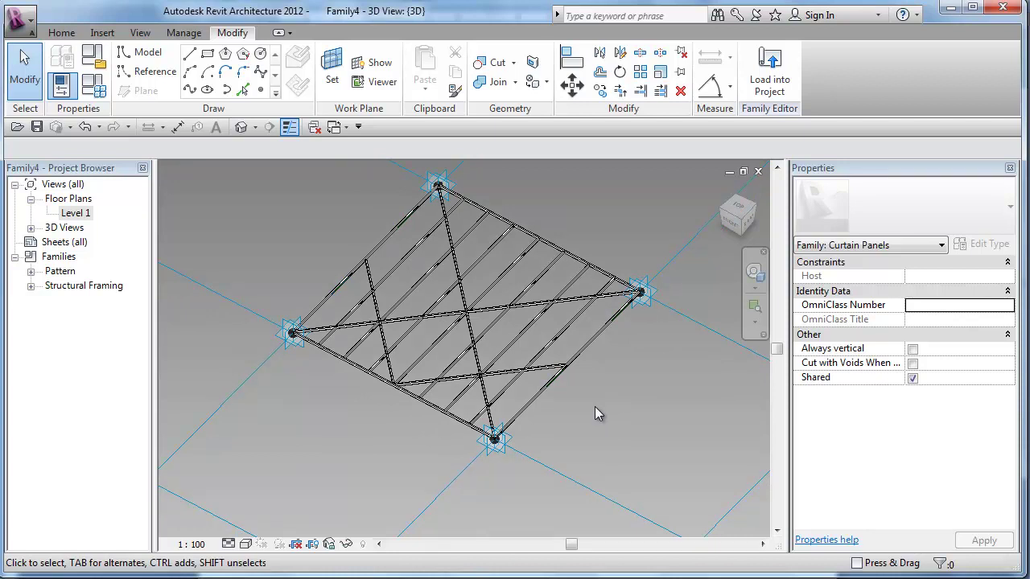
Place an aligned dimension between the two corner points of the tile's lower edge and finish dimensioning
left_click(178, 127)
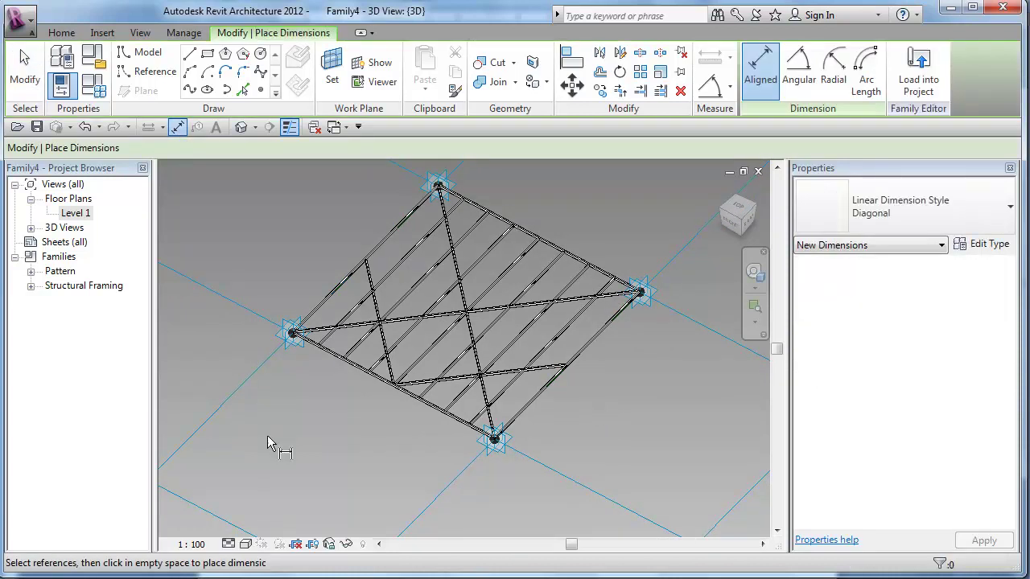
left_click(292, 334)
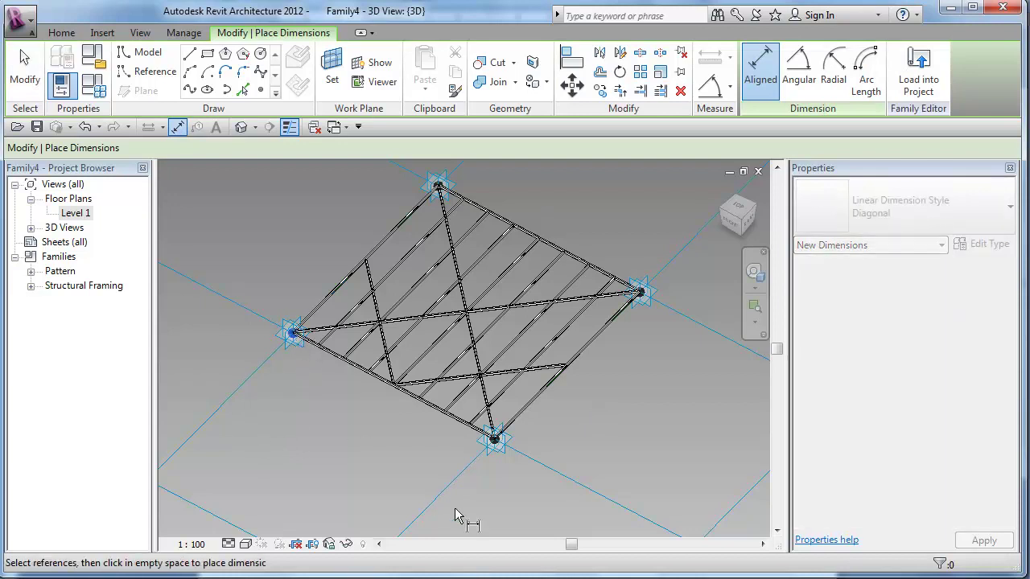
left_click(499, 447)
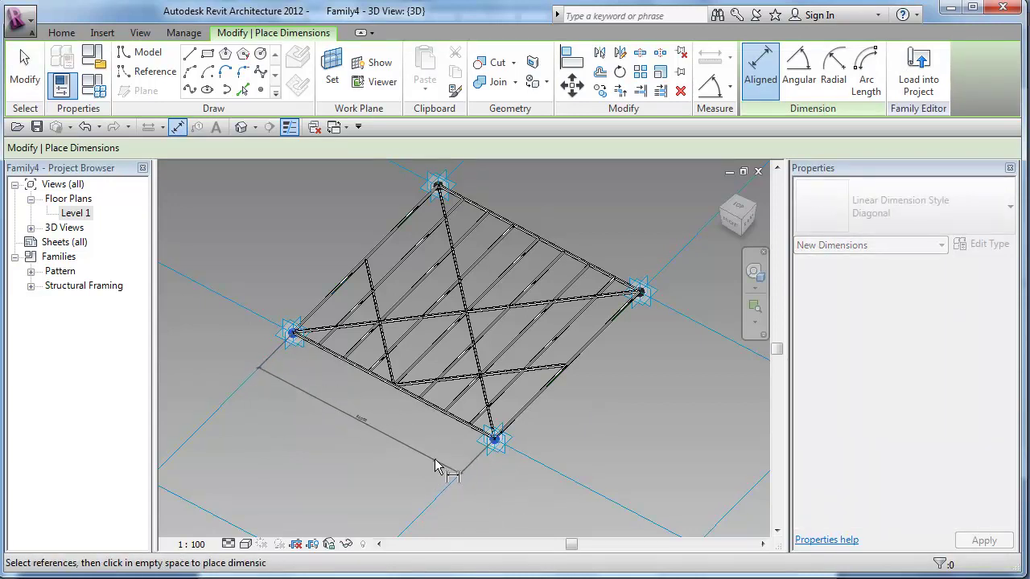
left_click(434, 476)
key("Escape")
key("Escape")
Label the lower edge dimension with a new instance reporting parameter named Grid, grouped under Dimensions
left_click(433, 457)
left_click(379, 150)
left_click(376, 175)
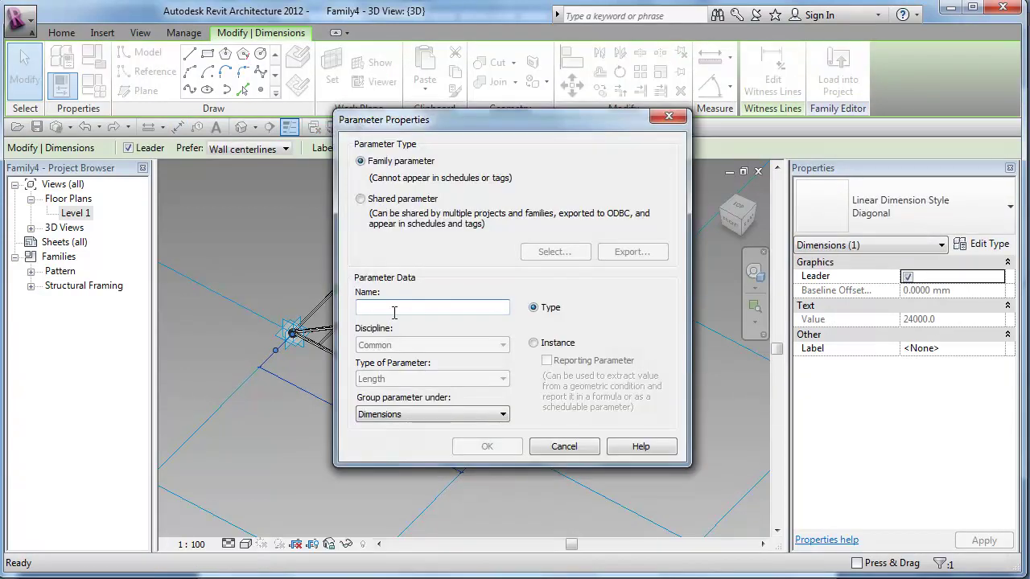
type("Grid")
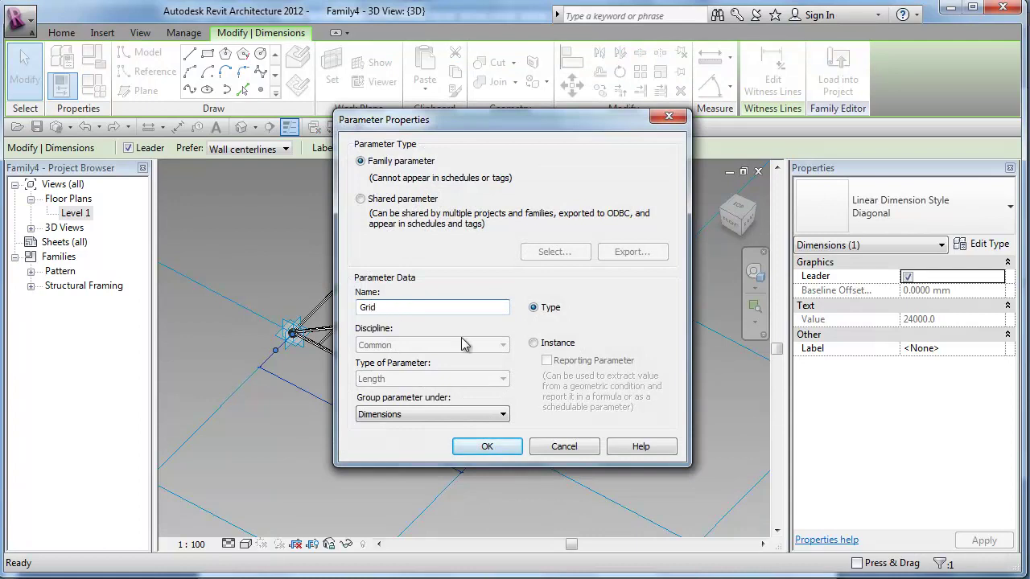
left_click(533, 343)
left_click(547, 360)
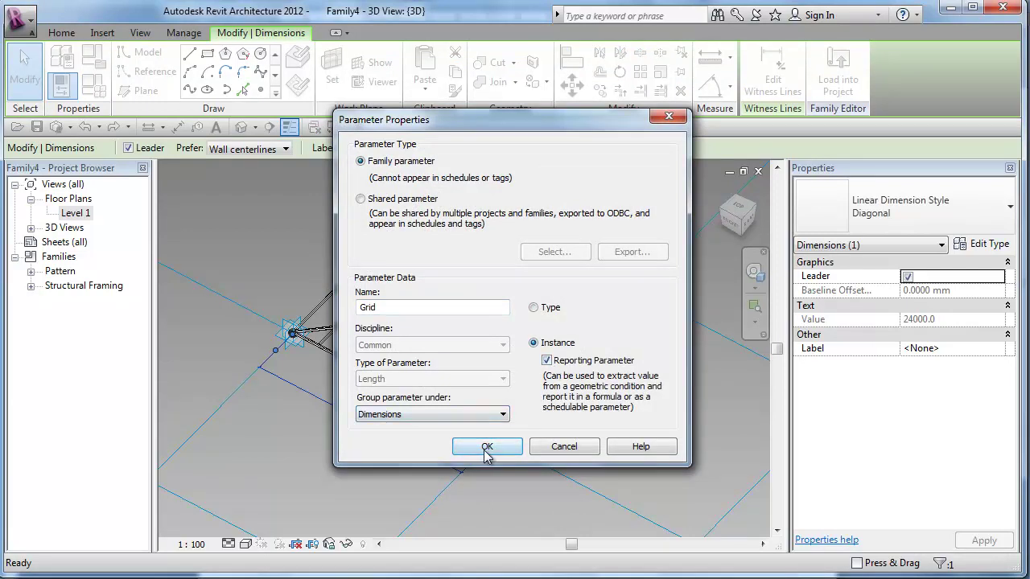
left_click(487, 452)
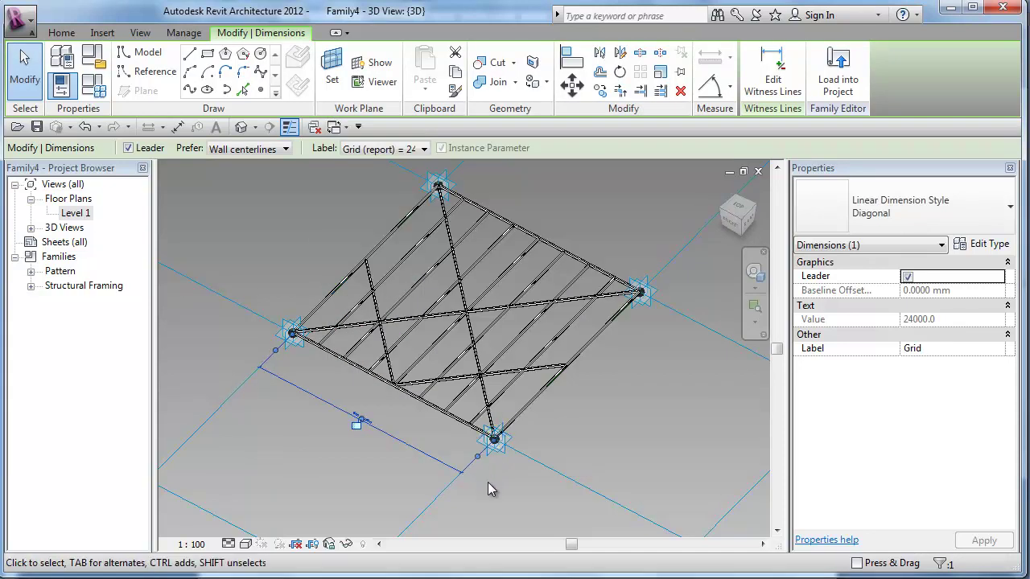
Link the visibility of the tile's central parallel beam to a new instance Yes/No parameter named 2x, grouped under Construction
middle_click_drag(487, 483, 483, 488)
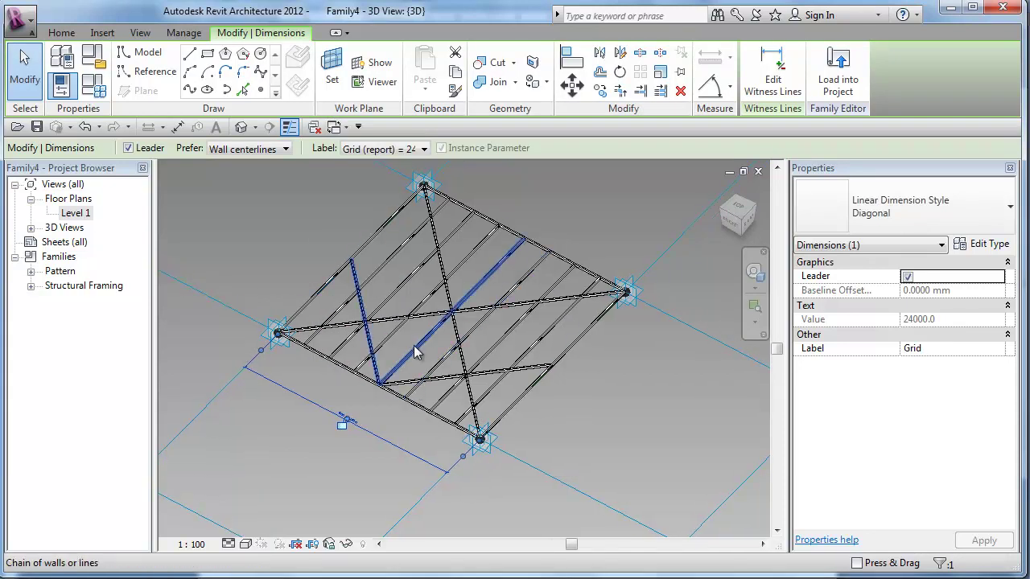
key("Tab")
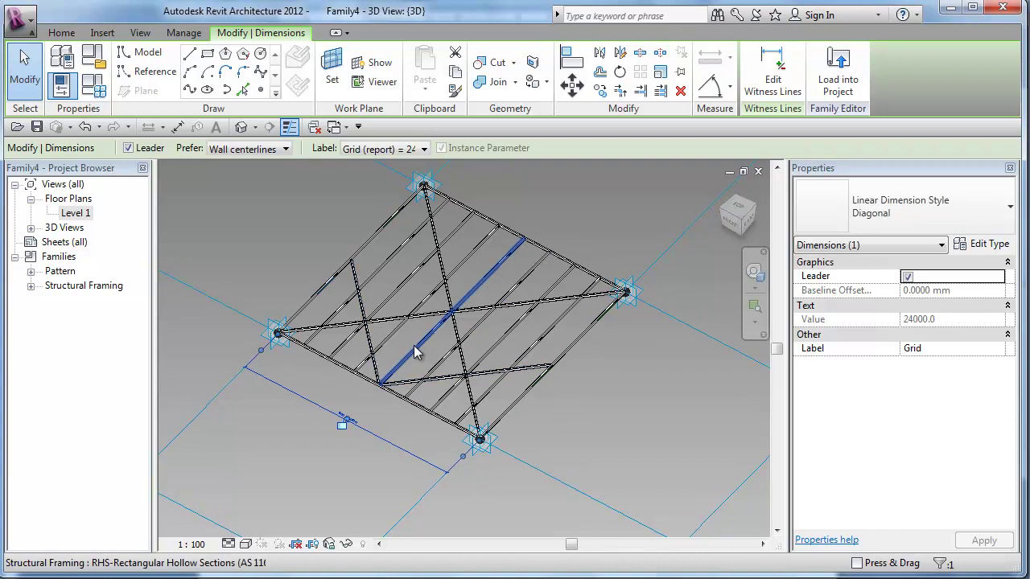
left_click(414, 345)
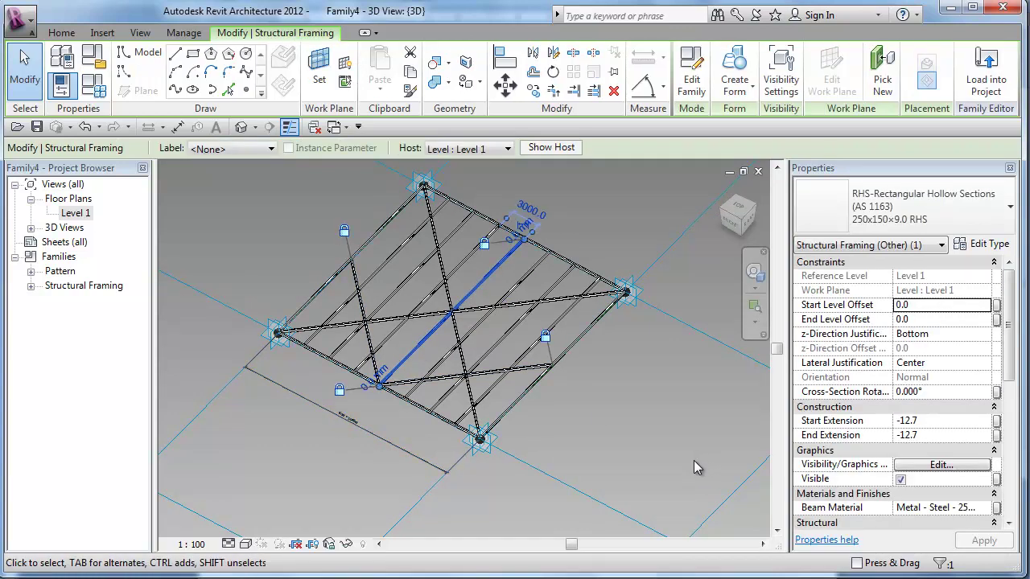
left_click(997, 479)
left_click(441, 390)
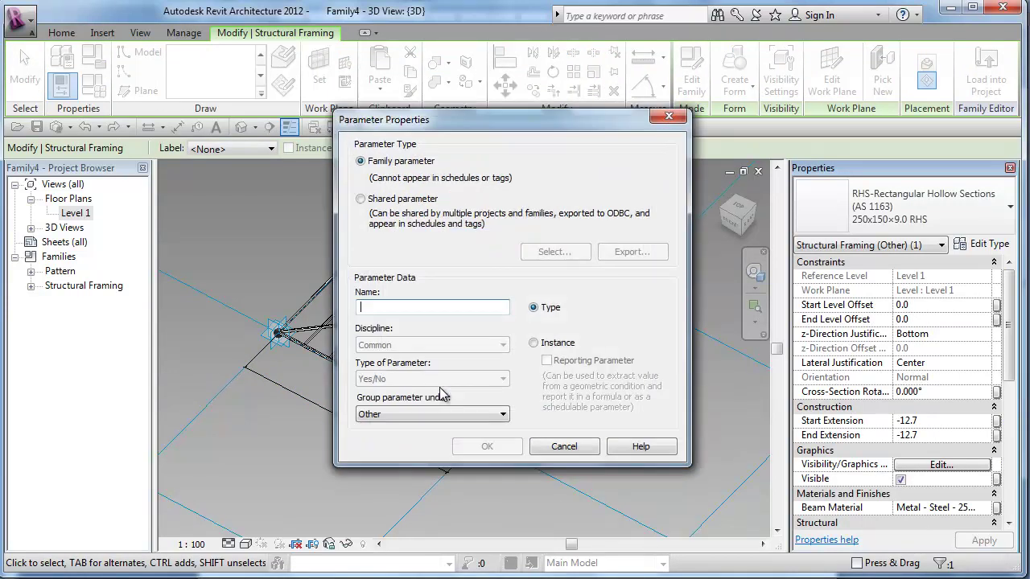
type("2x")
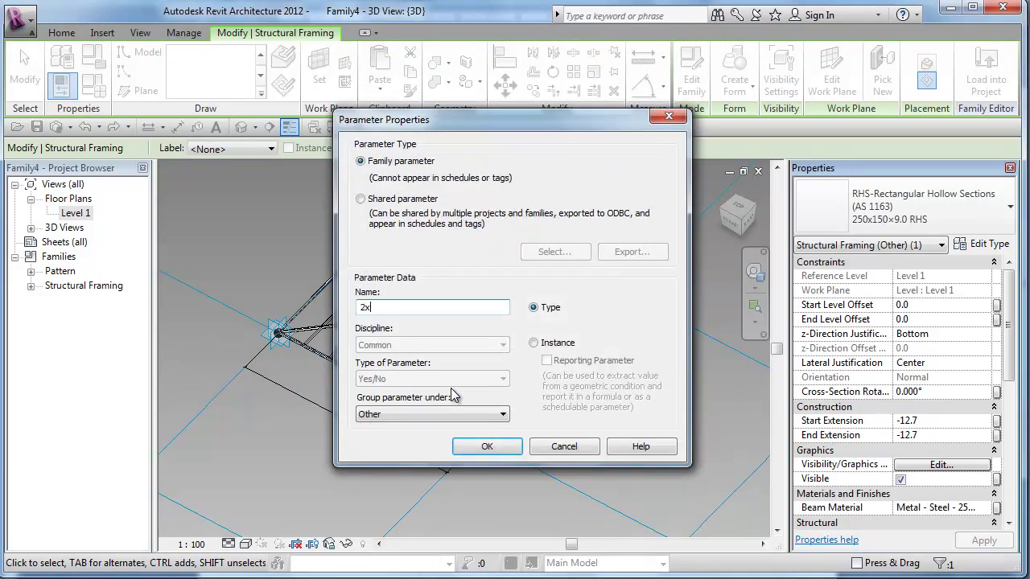
left_click(533, 342)
left_click(503, 415)
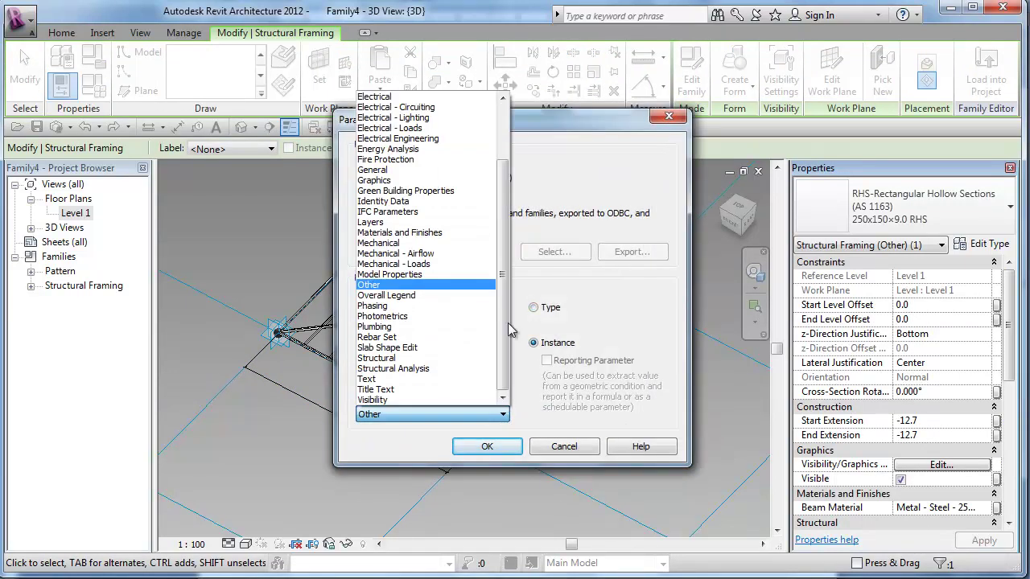
scroll(471, 190, "up", 3)
left_click(462, 138)
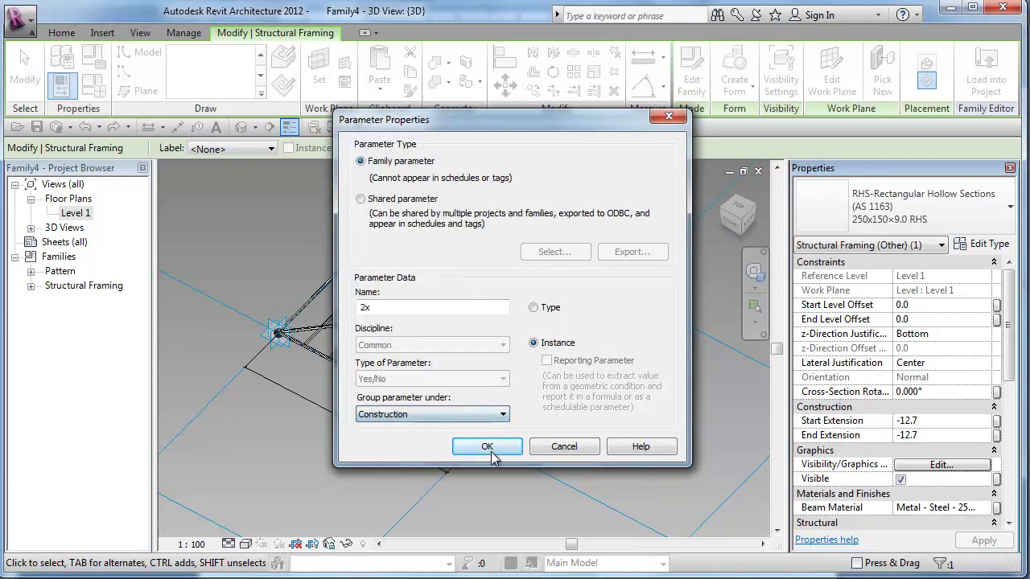
left_click(487, 446)
left_click(520, 420)
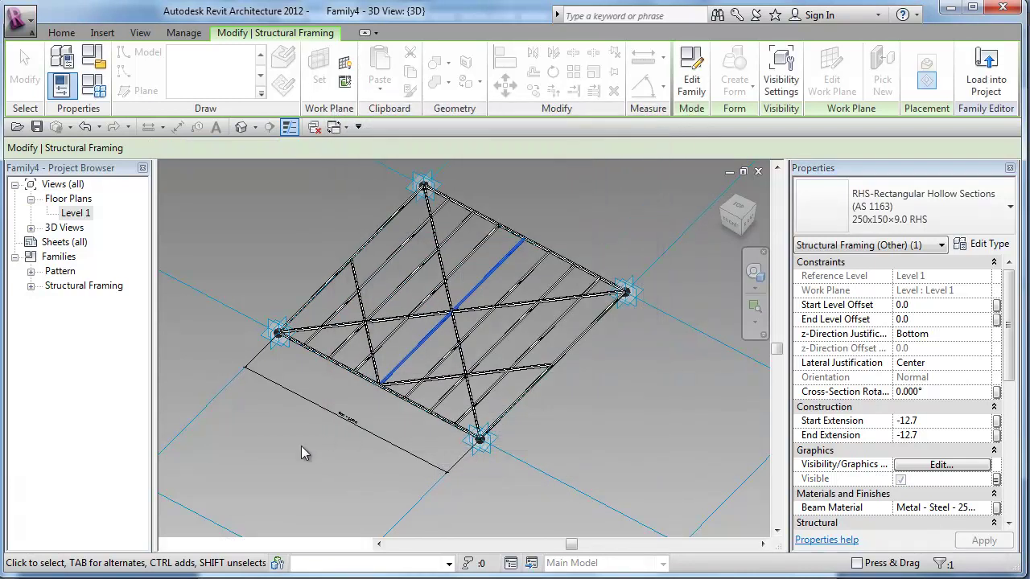
key("Escape")
Link the visibility of the two quarter-point parallel beams to a new instance parameter named 4x, grouped under Construction
left_click(448, 389)
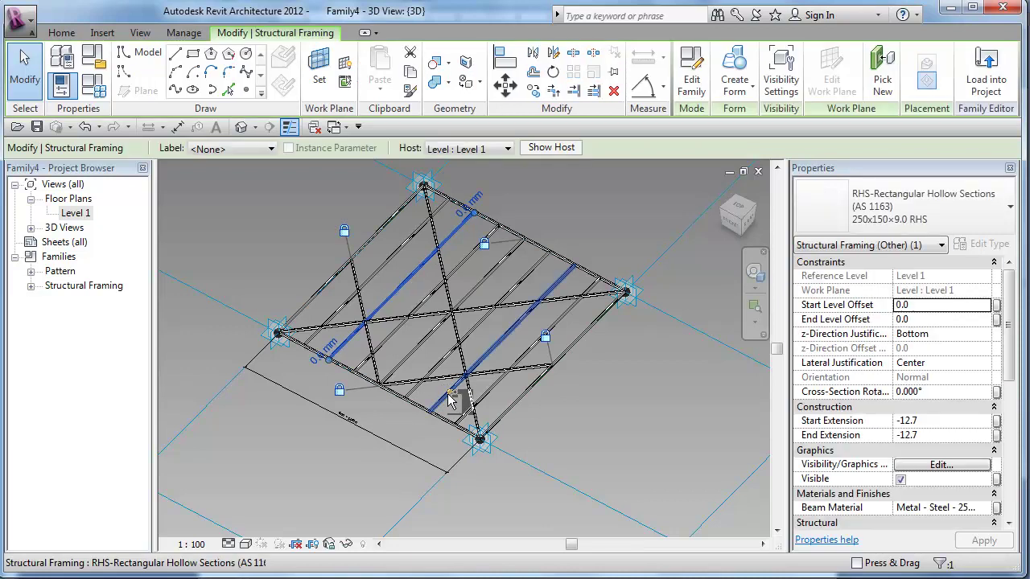
left_click(996, 479)
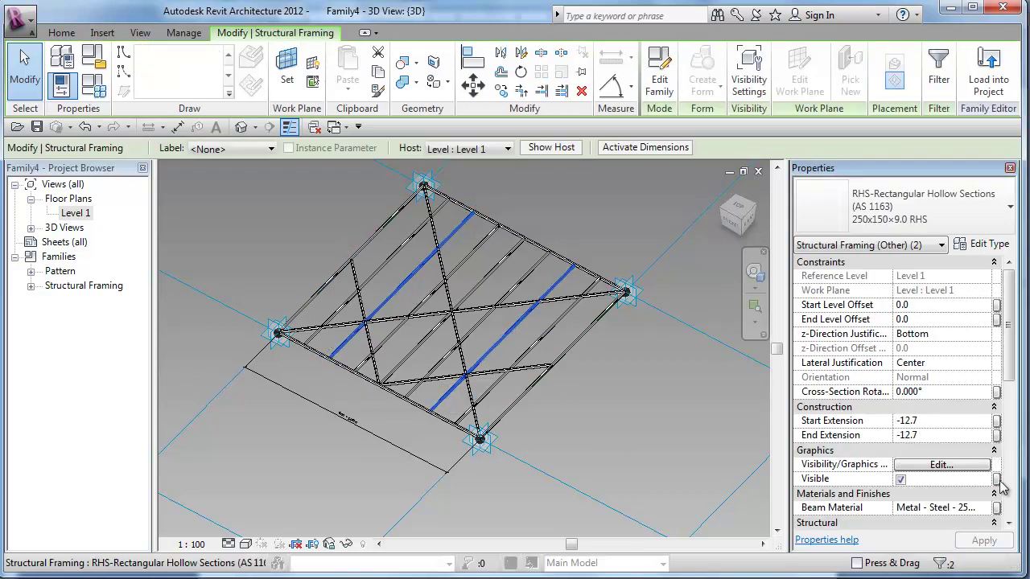
left_click(435, 391)
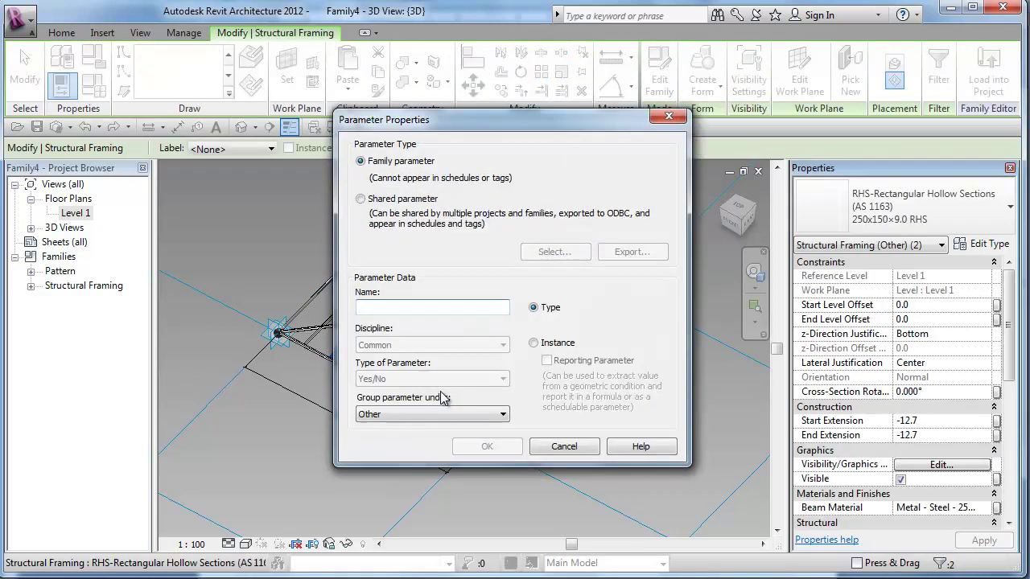
type("4x")
left_click(533, 343)
left_click(503, 415)
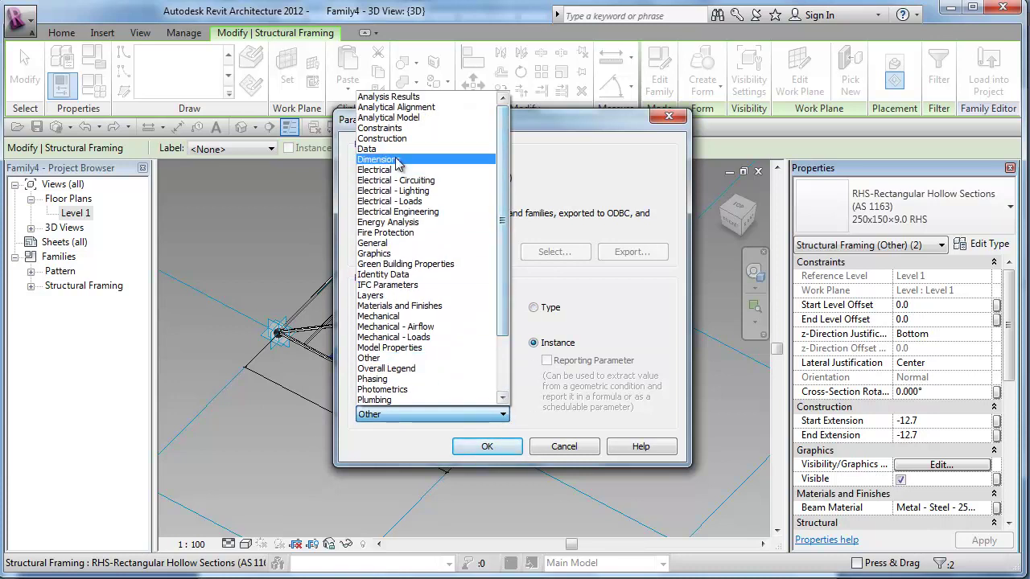
left_click(383, 139)
left_click(488, 447)
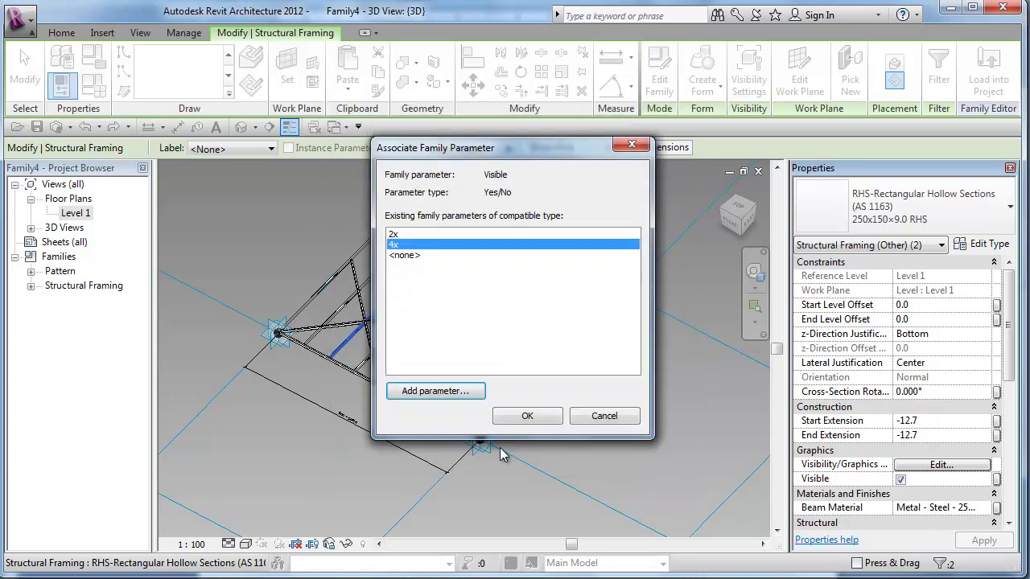
left_click(541, 422)
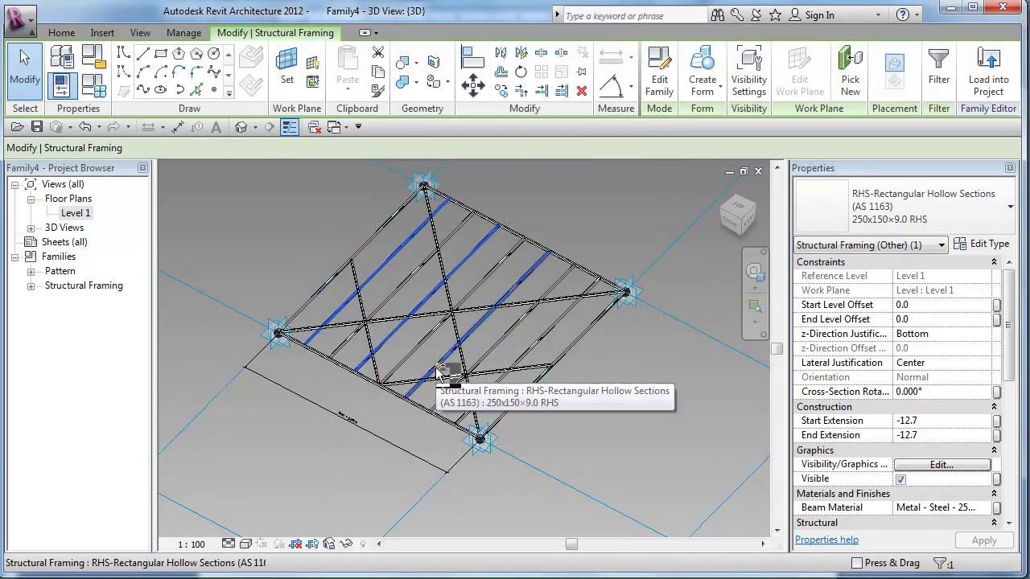
Link the visibility of the four remaining inner parallel beams and two short braces to a new instance parameter named 8x, grouped under Construction
left_click(529, 356, "ctrl")
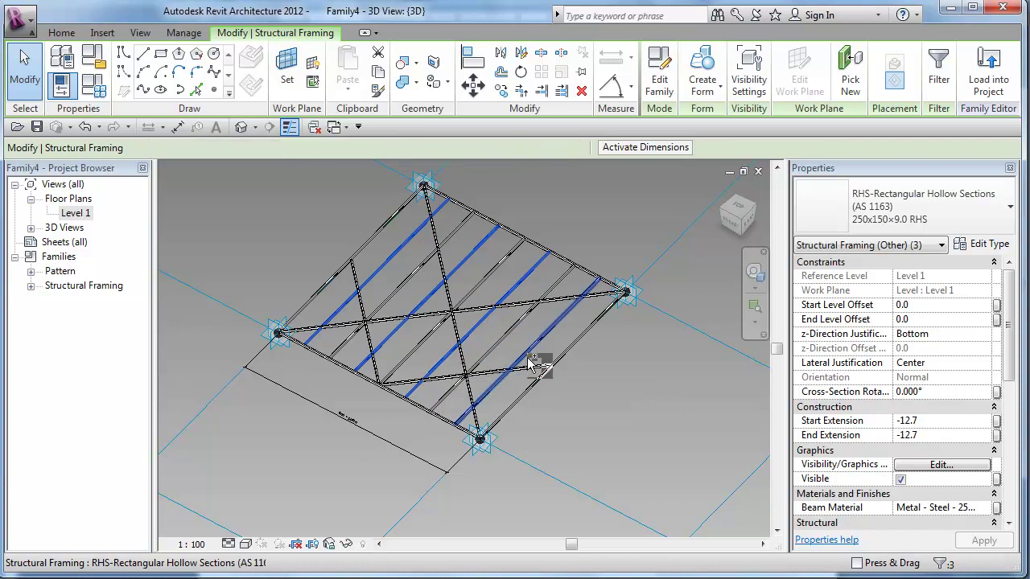
left_click(541, 368, "ctrl")
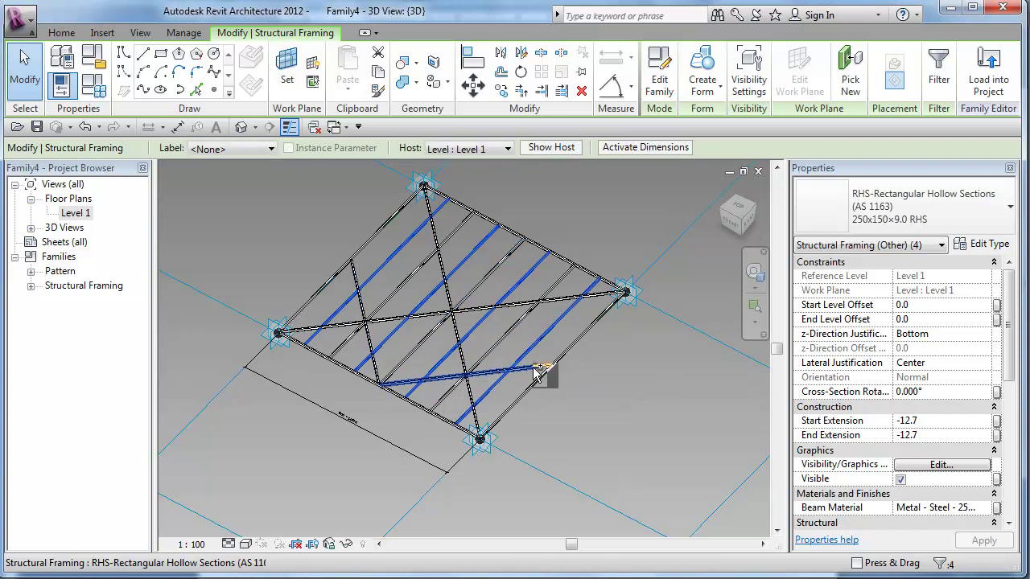
left_click(367, 341, "ctrl")
left_click(367, 342, "ctrl")
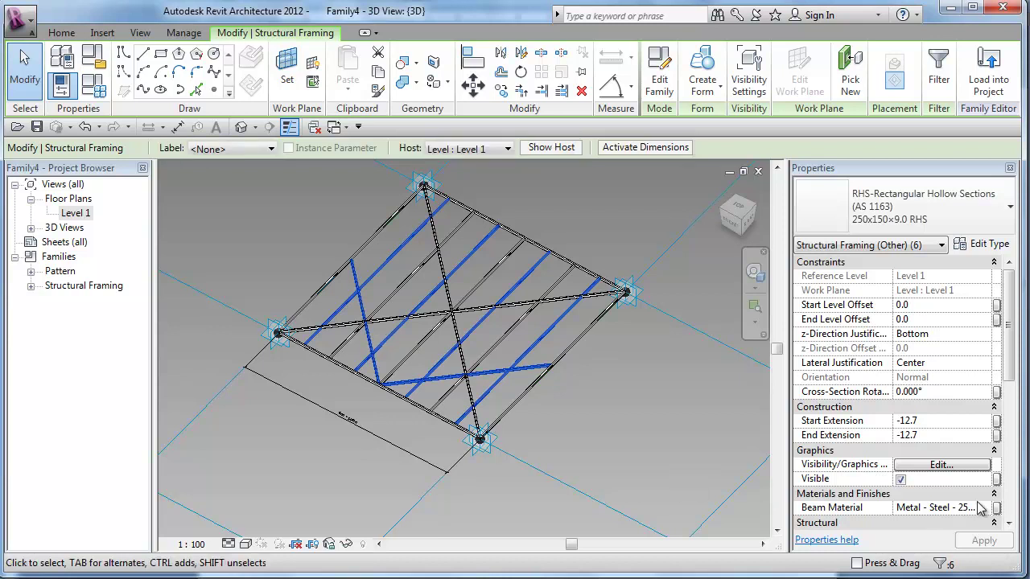
left_click(996, 479)
left_click(427, 392)
type("8x")
left_click(533, 346)
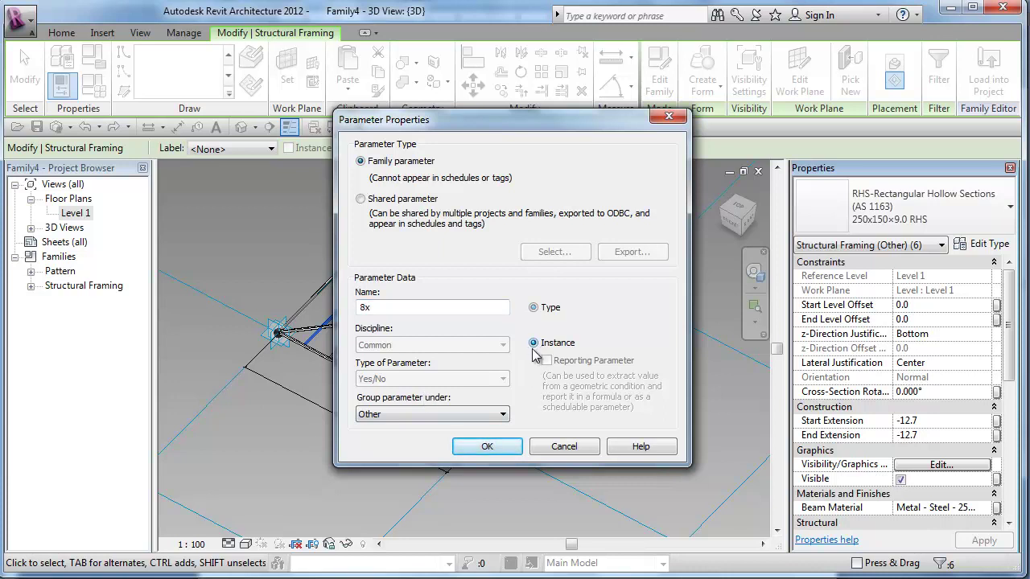
left_click(500, 415)
scroll(402, 201, "up", 3)
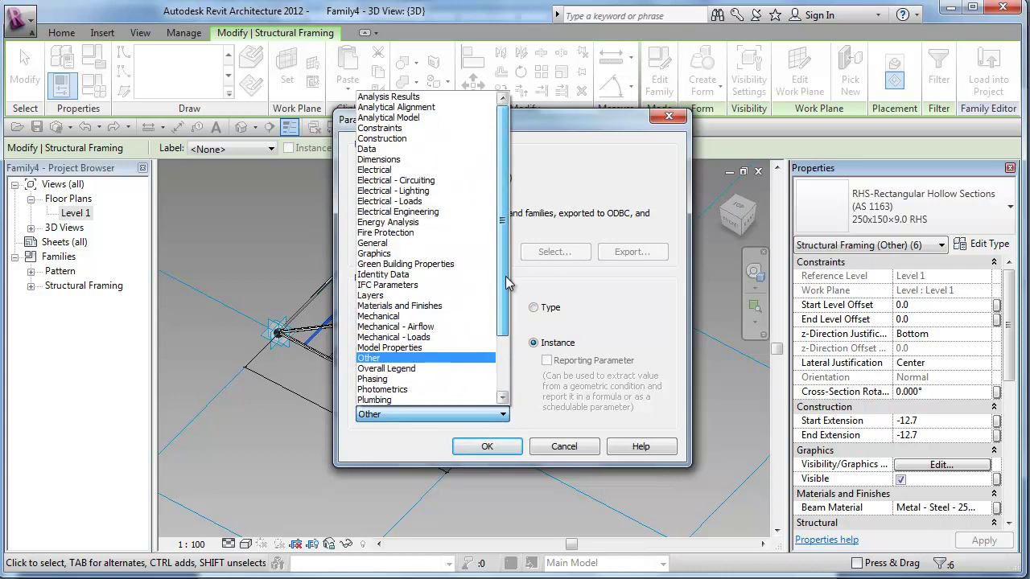
left_click(397, 145)
left_click(504, 448)
left_click(524, 417)
left_click(489, 510)
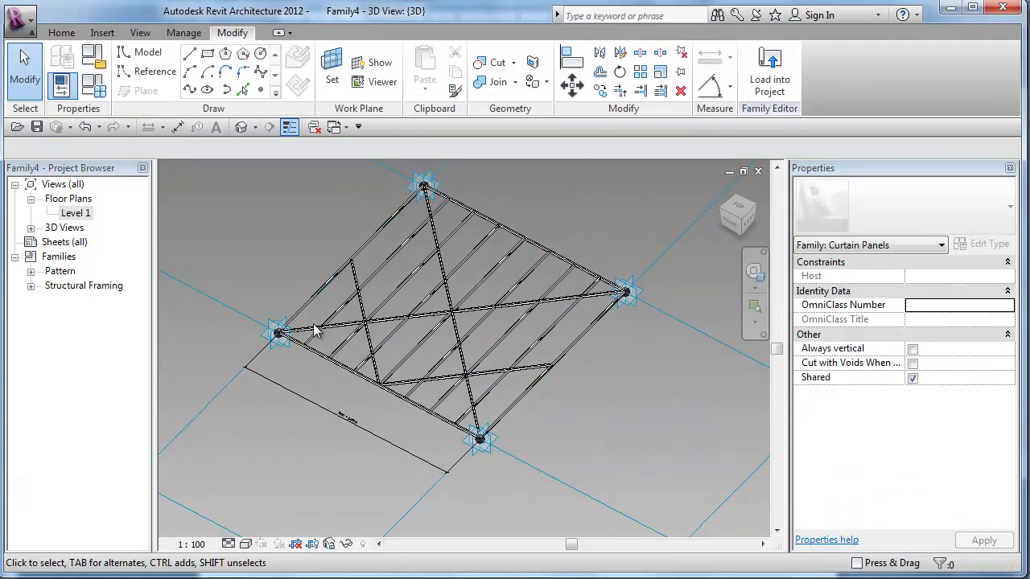
Add an instance length family parameter named x, grouped under Constraints
left_click(94, 87)
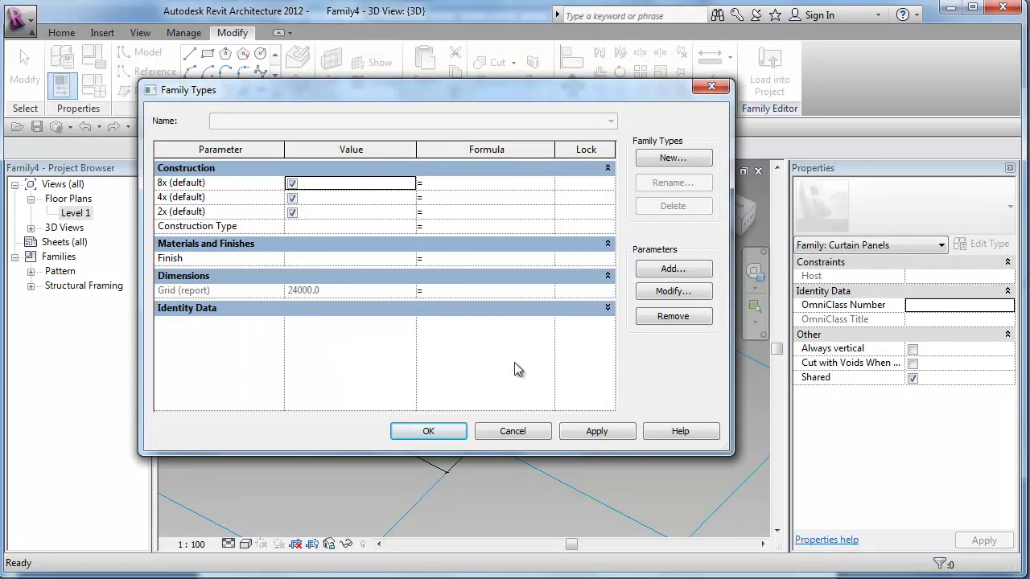
left_click(674, 271)
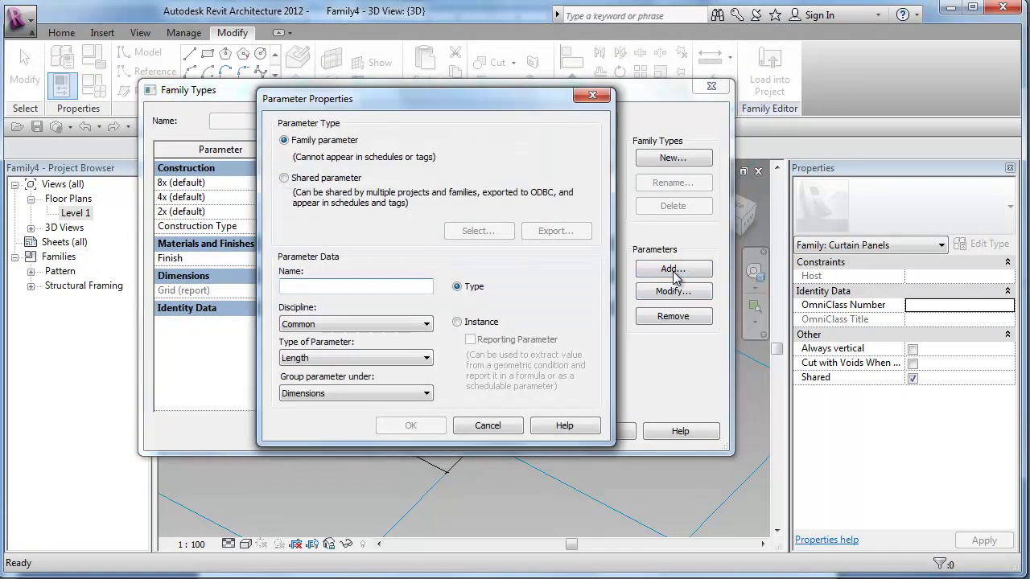
left_click(457, 322)
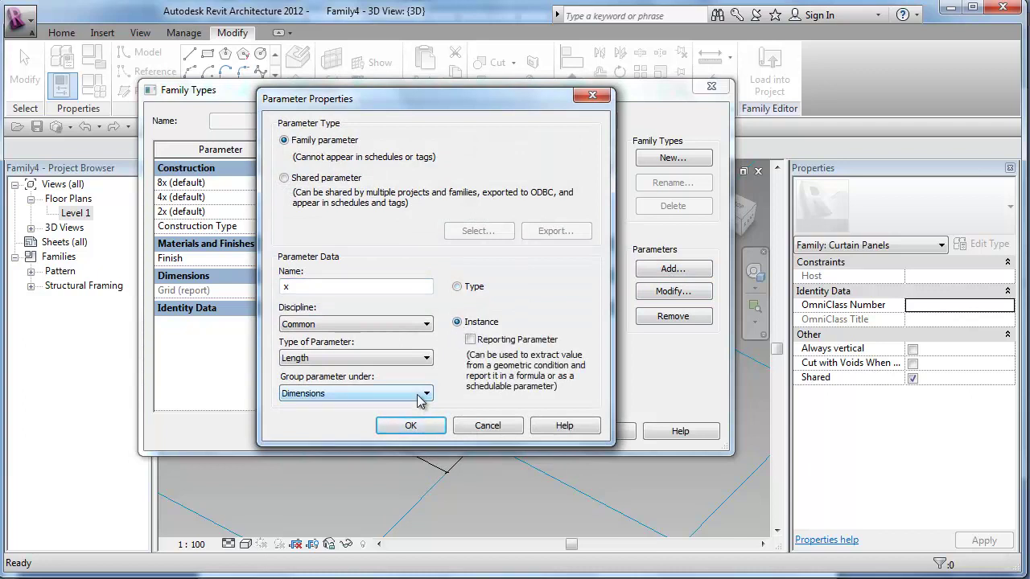
left_click(426, 394)
scroll(429, 434, "up", 3)
scroll(429, 426, "up", 2)
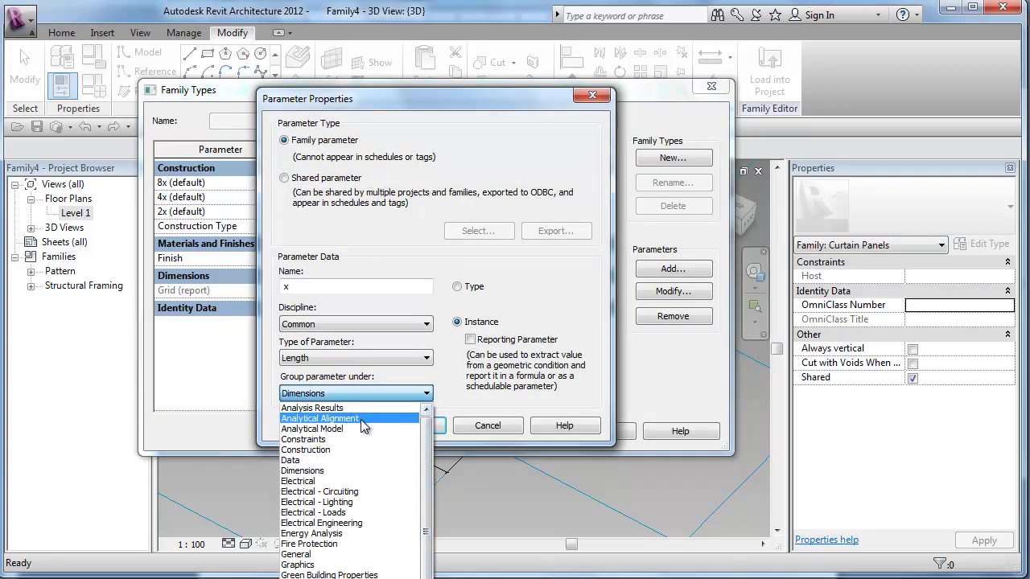
left_click(315, 440)
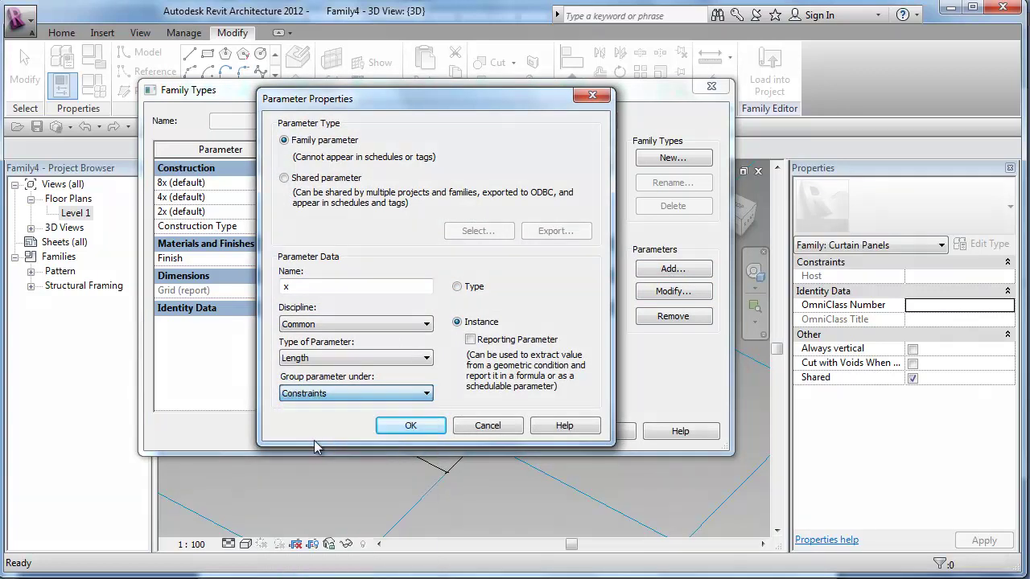
left_click(411, 426)
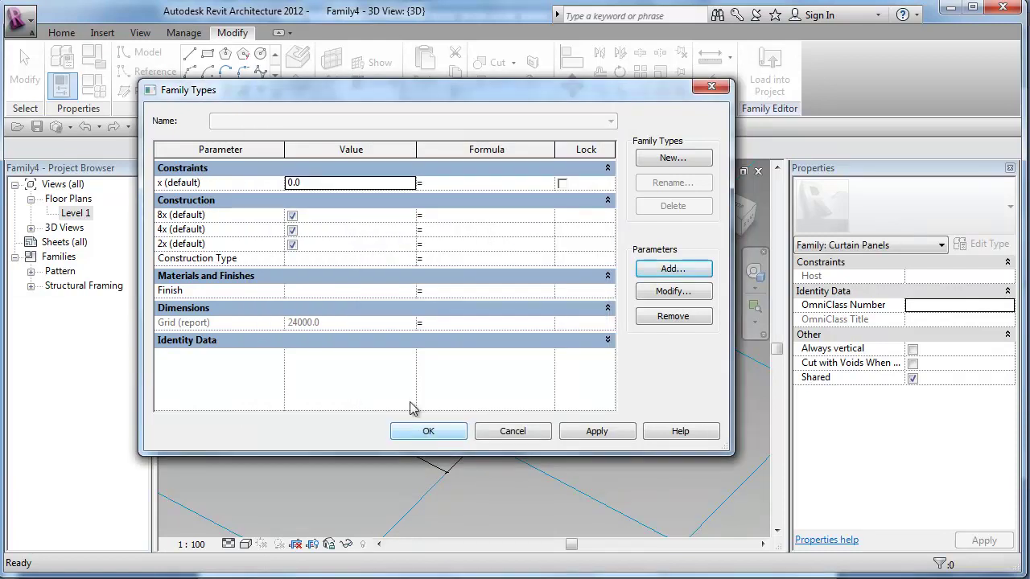
Set the visibility formulas: 2x to and(Grid > x), 4x to and(Grid > 2 * x) and 8x to and(Grid > 4 * x), and apply them
left_click(448, 246)
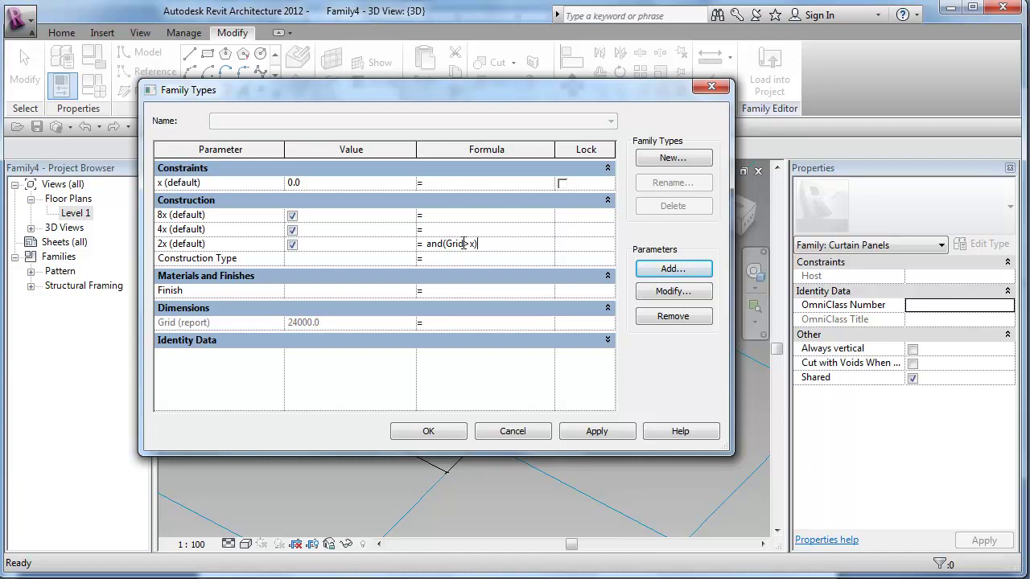
left_click_drag(482, 244, 432, 250)
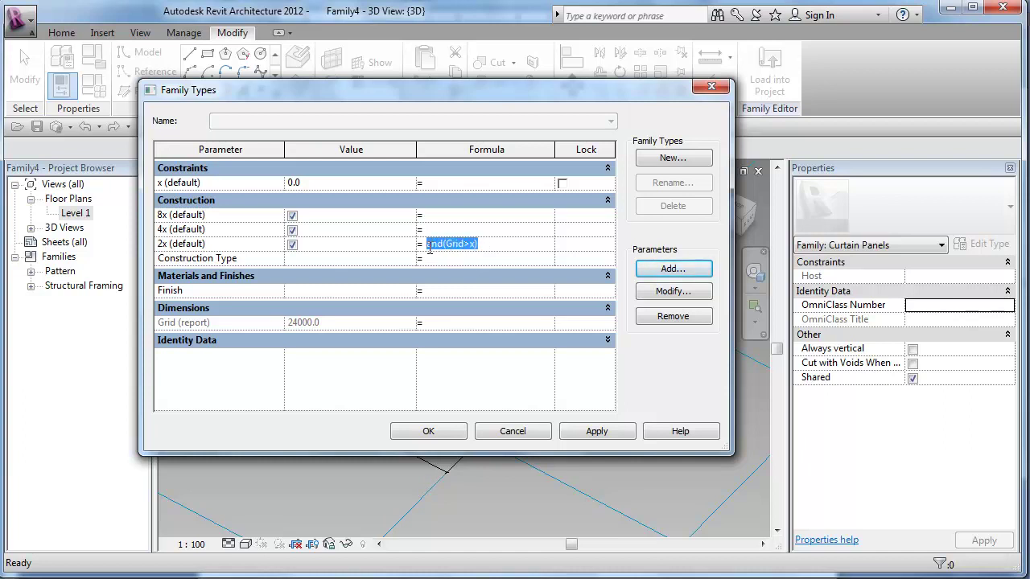
left_click(476, 228)
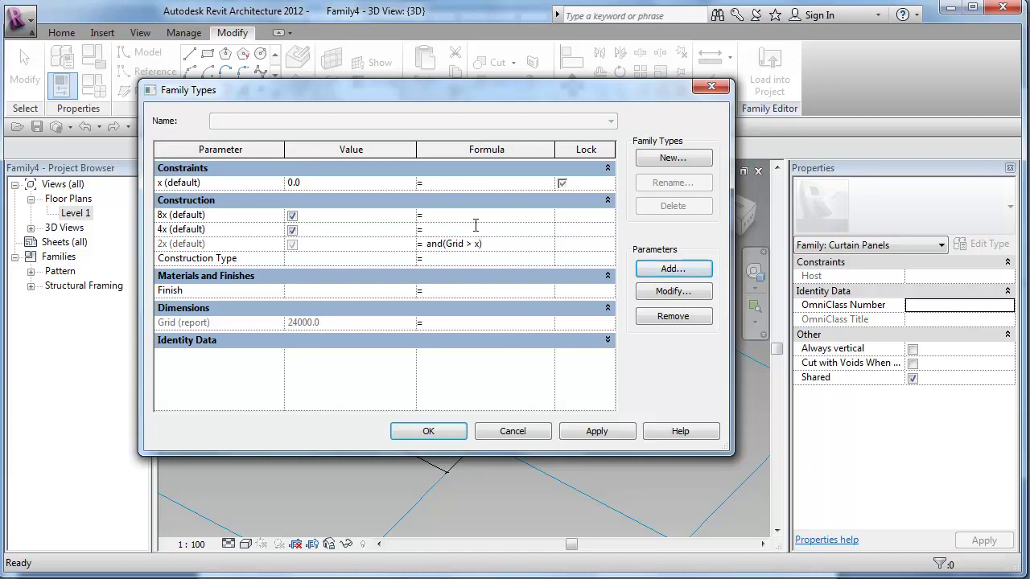
type("and(Grid>x)")
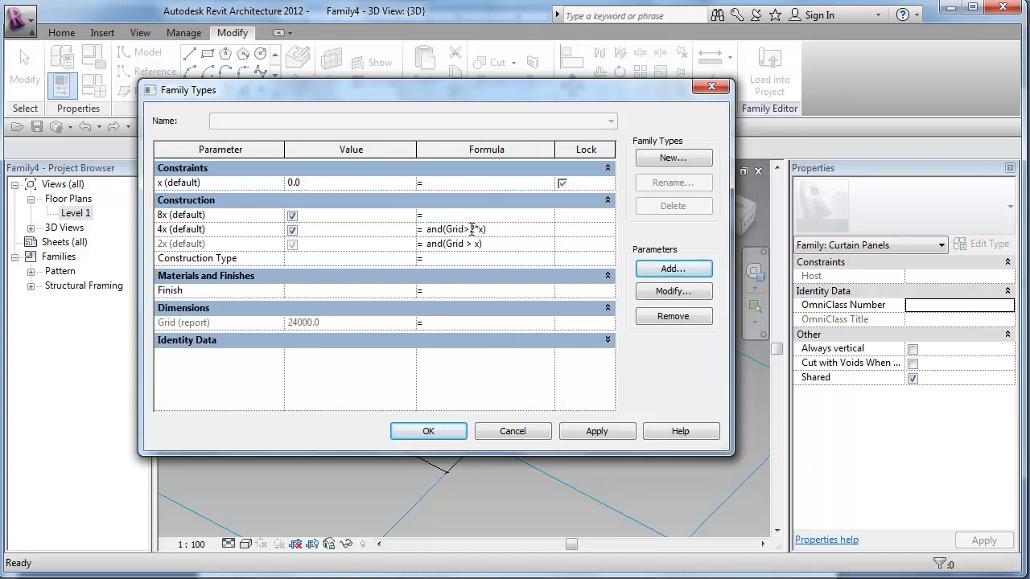
type("2*")
left_click(440, 216)
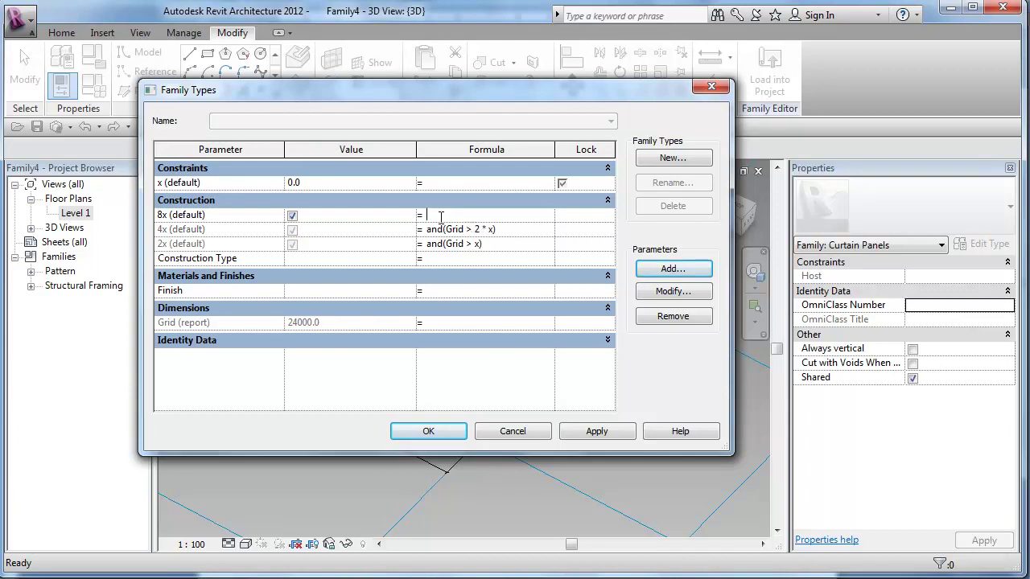
type("and(Grid>x)")
left_click(592, 432)
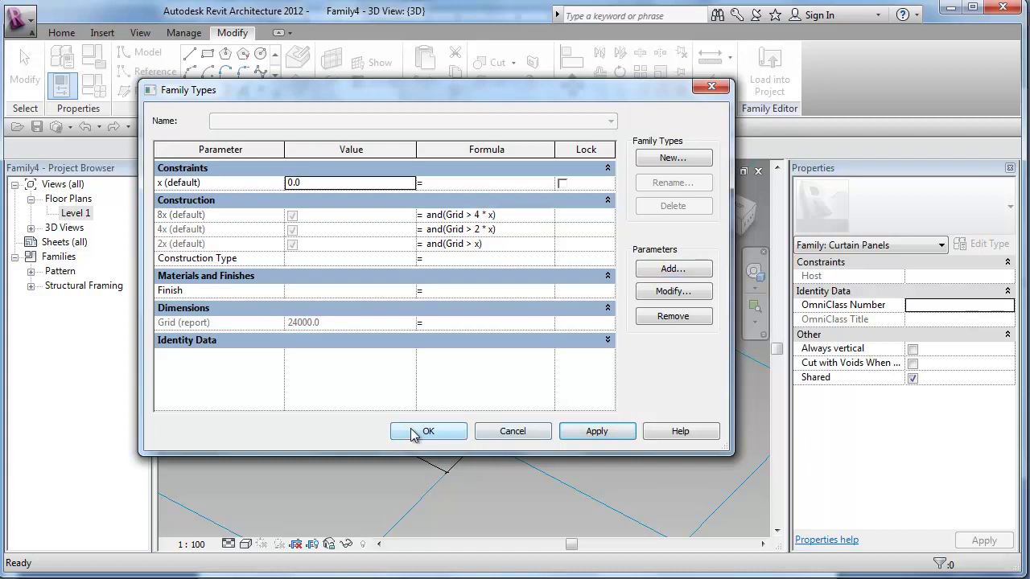
Set the default value of parameter x to 3000 and load the curtain panel family into the Family3 mass family
left_click(318, 182)
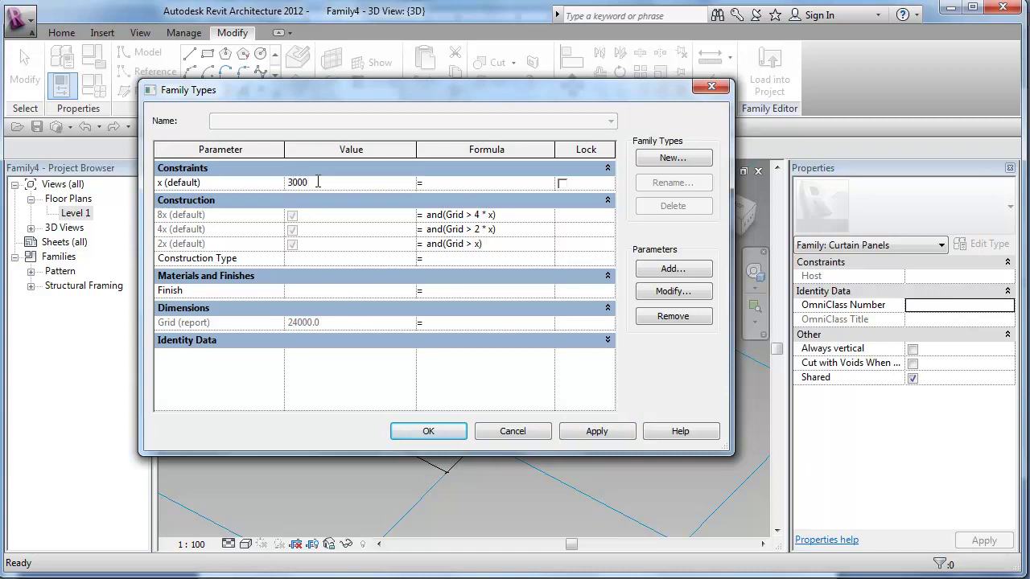
left_click(423, 432)
middle_click_drag(372, 479, 368, 494)
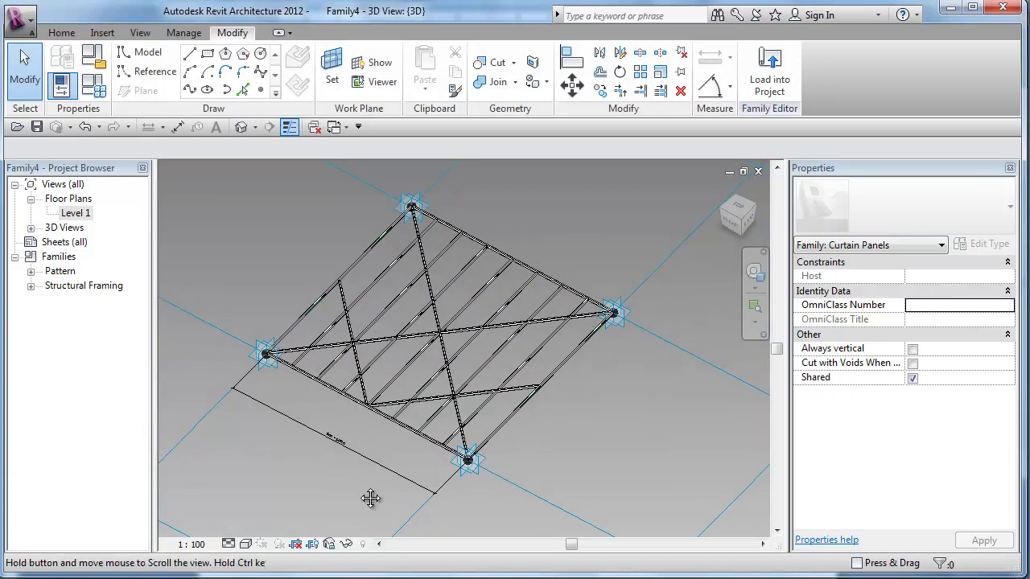
left_click(765, 83)
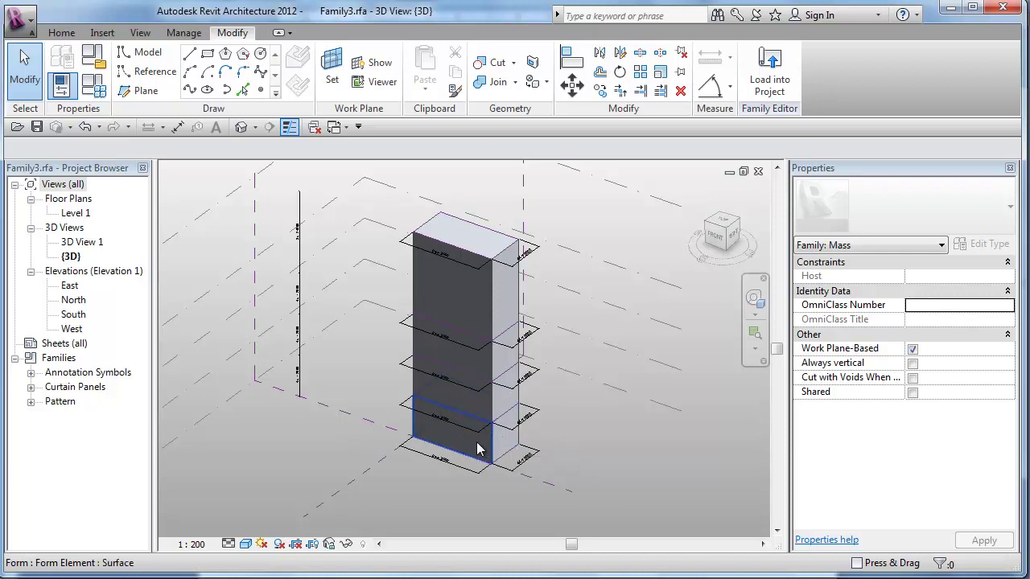
Divide the front faces of all four stacked mass forms into surface grids
left_click(477, 438)
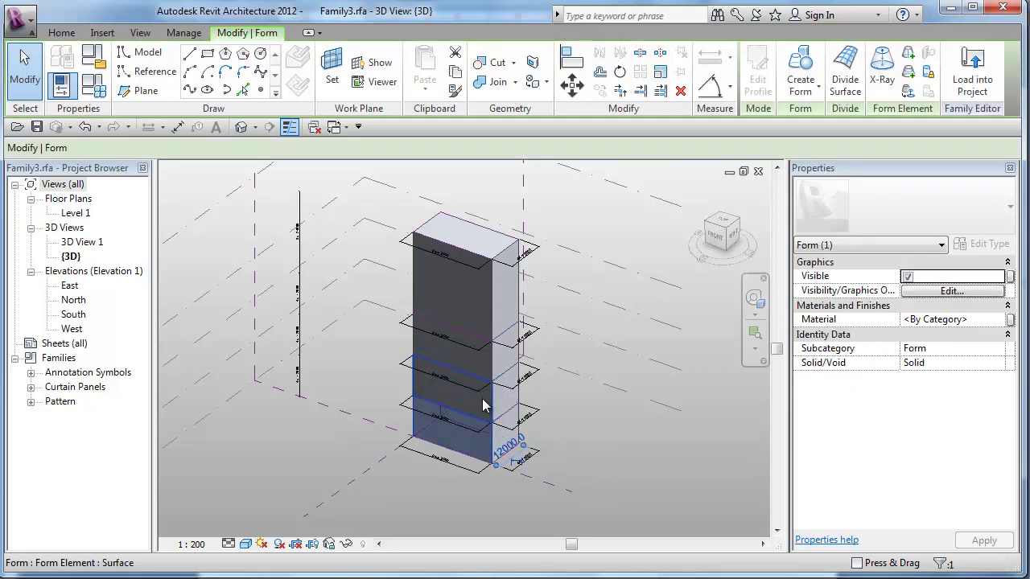
left_click(484, 372, "ctrl")
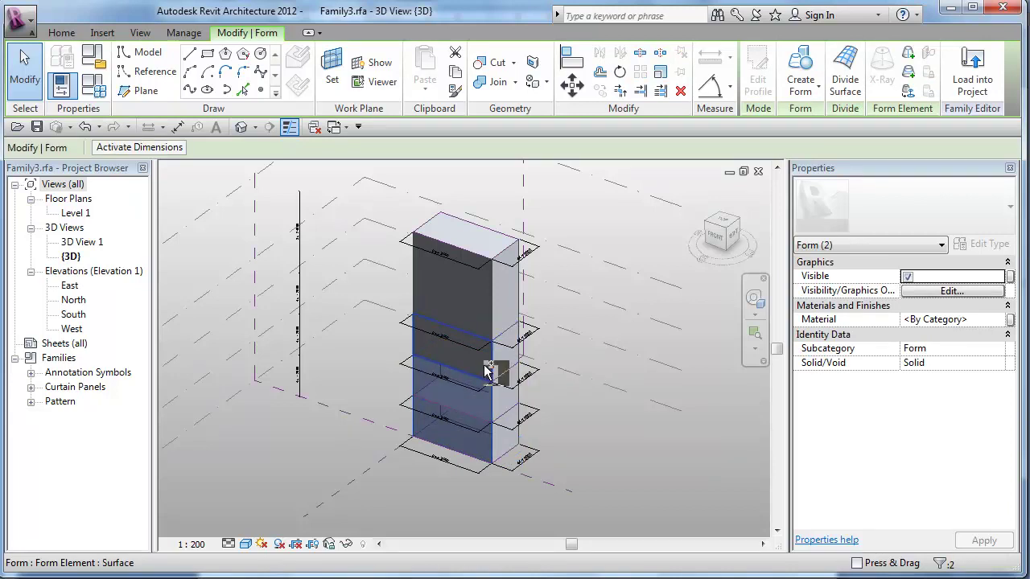
left_click(480, 326, "ctrl")
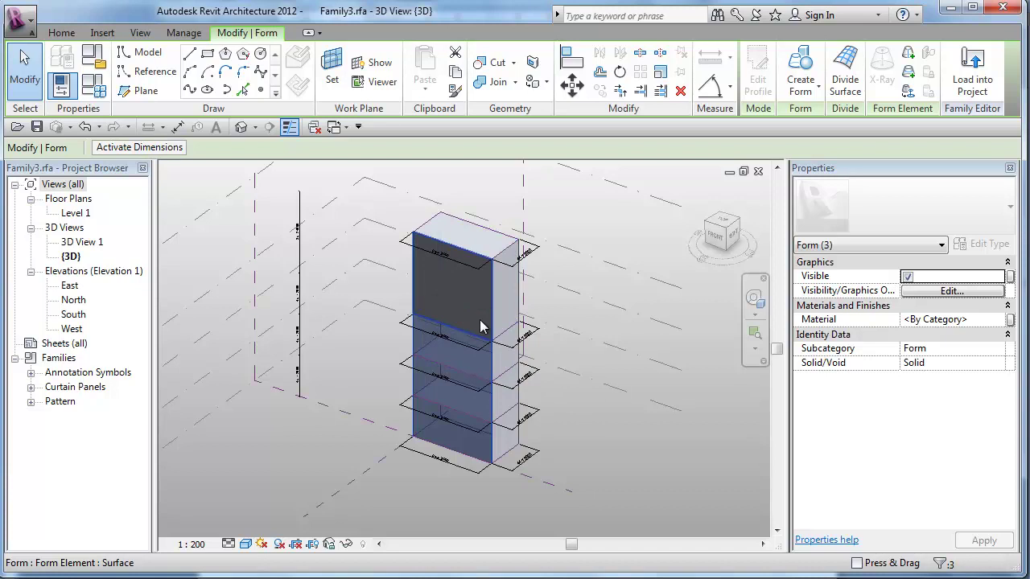
left_click(480, 326, "ctrl")
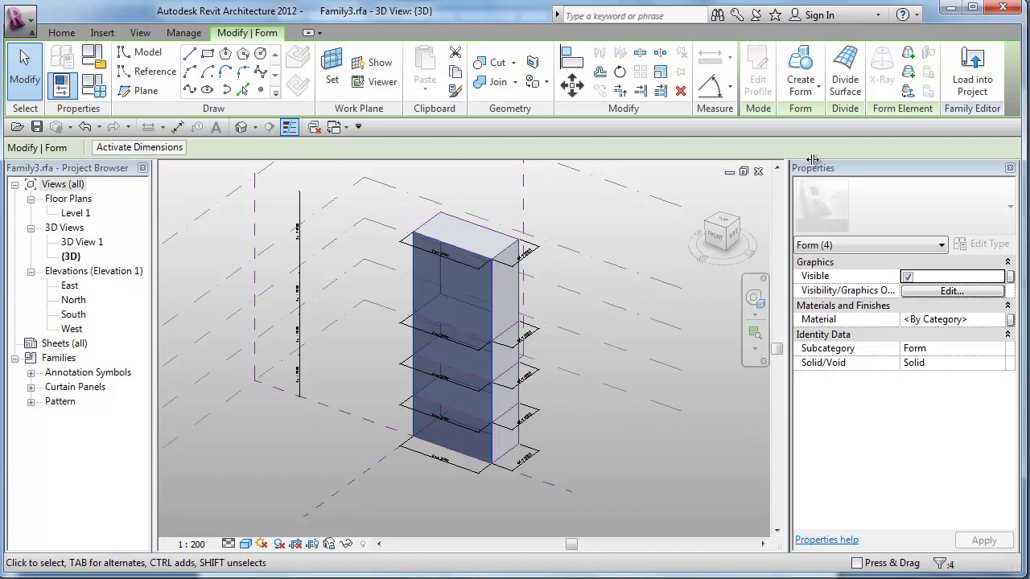
left_click(846, 80)
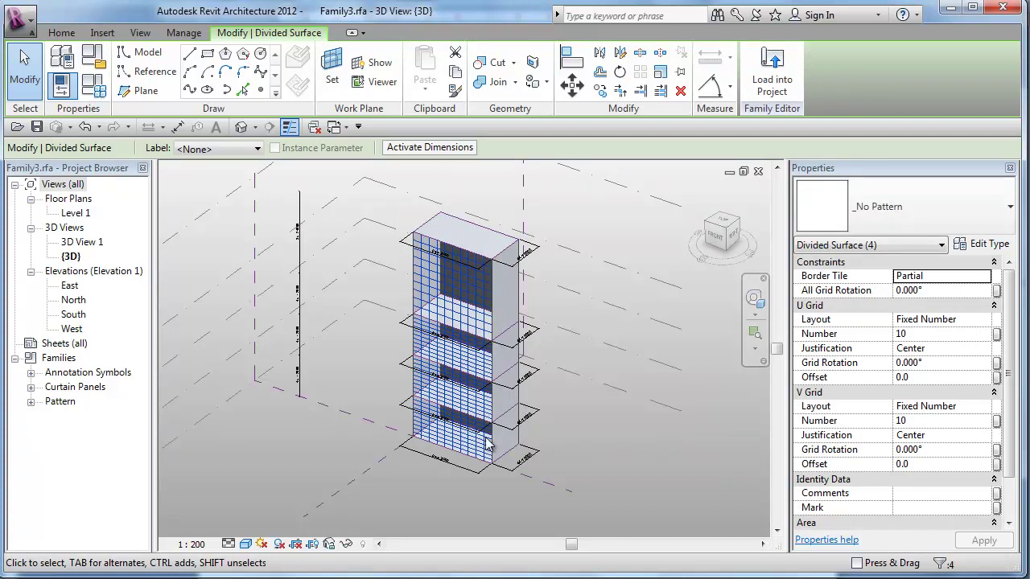
Set the lowest divided surface's U grid layout to Fixed Distance and link its distance to parameter x
left_click(445, 400)
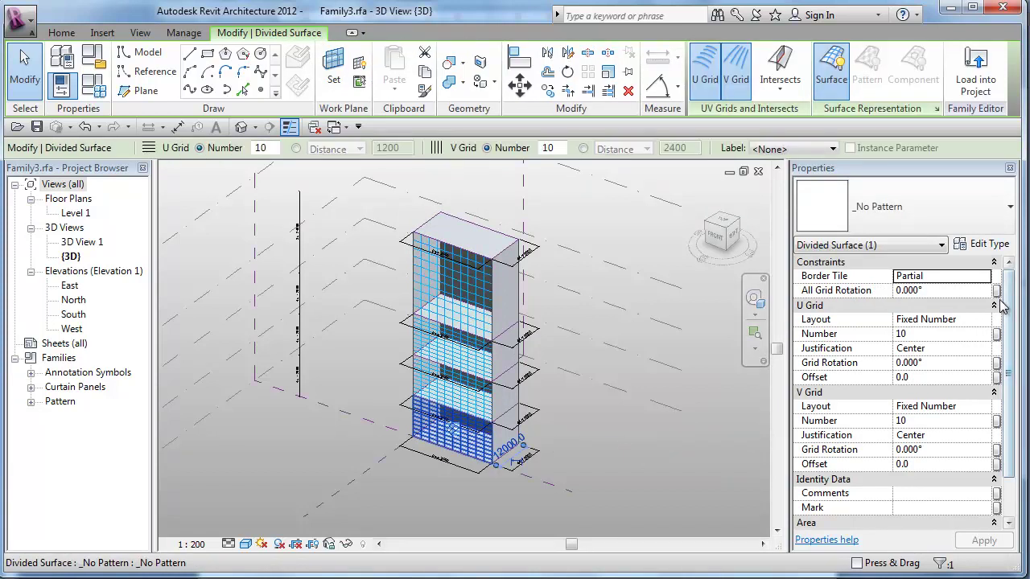
left_click(983, 320)
left_click(938, 350)
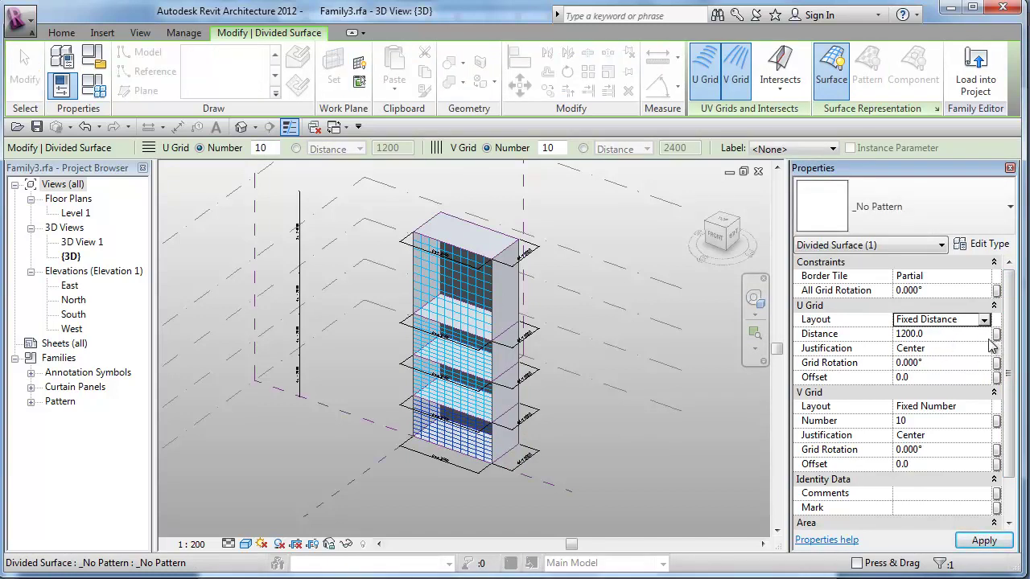
left_click(997, 334)
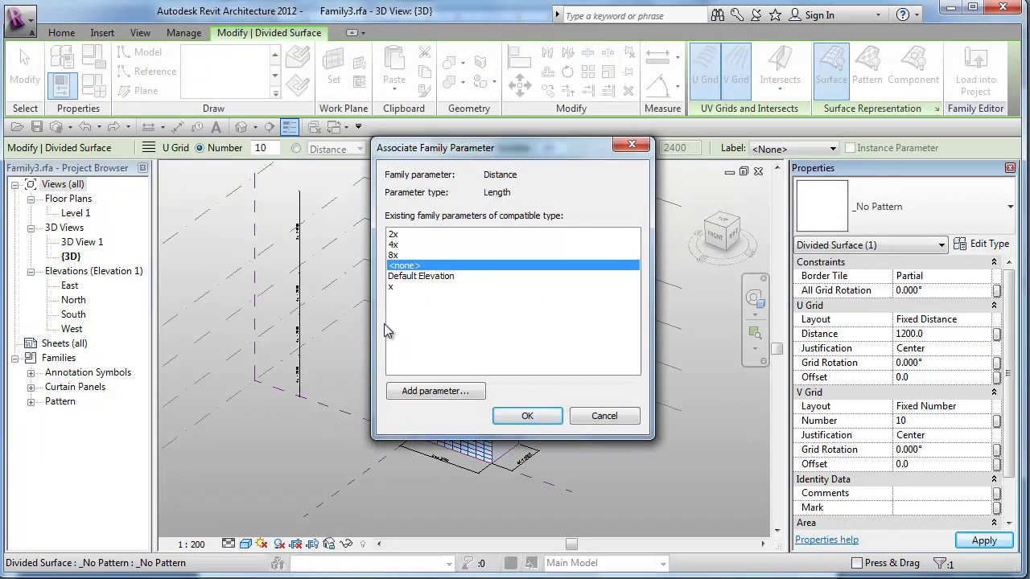
left_click(403, 288)
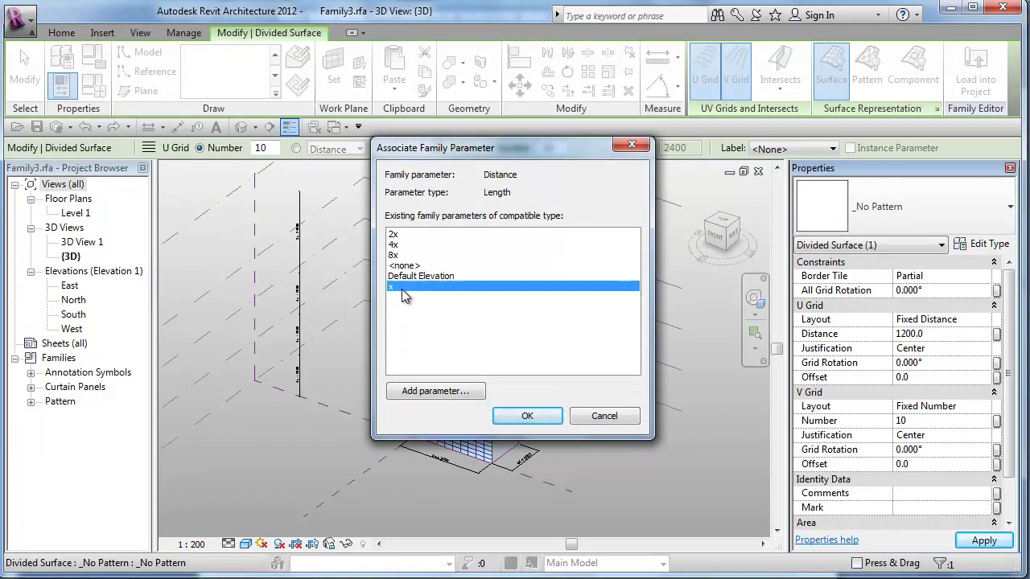
left_click(524, 417)
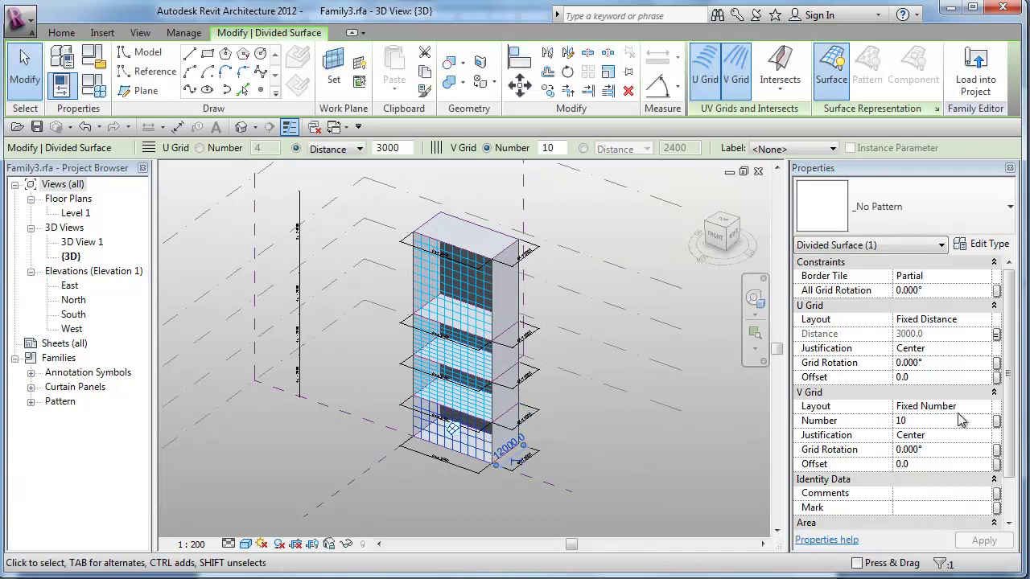
Set the lowest divided surface's V grid layout to Fixed Distance and link its distance to parameter x
left_click(987, 407)
left_click(983, 406)
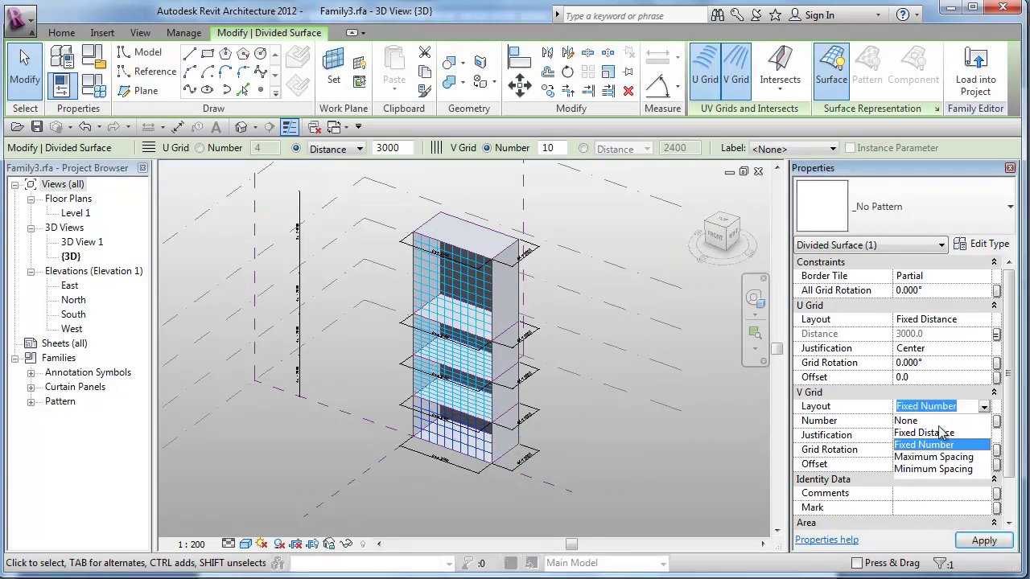
left_click(922, 433)
left_click(996, 421)
left_click(395, 288)
left_click(525, 419)
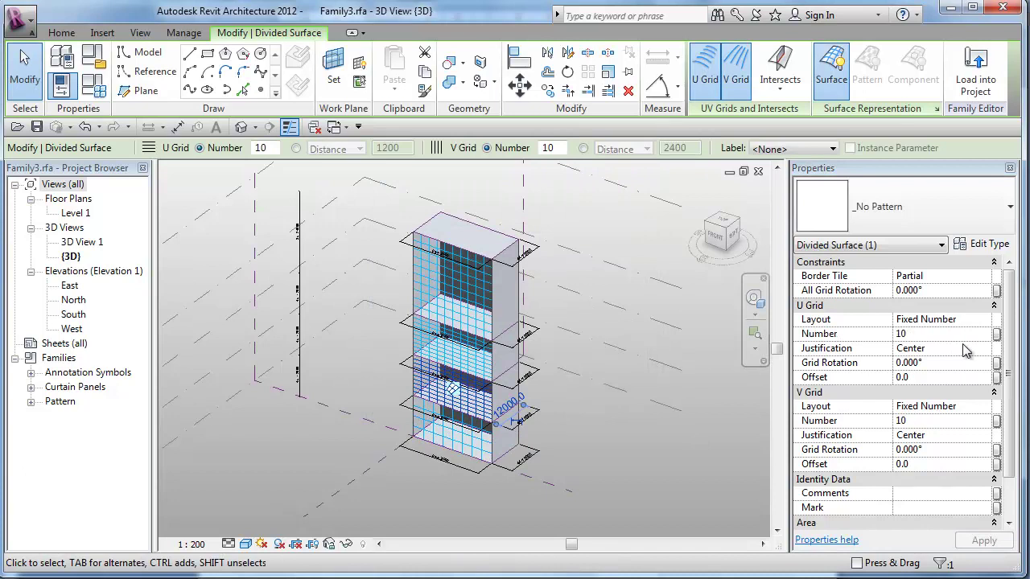
Set the U grid of the second divided surface from the base to Fixed Distance, linked to parameter 2x
left_click(983, 319)
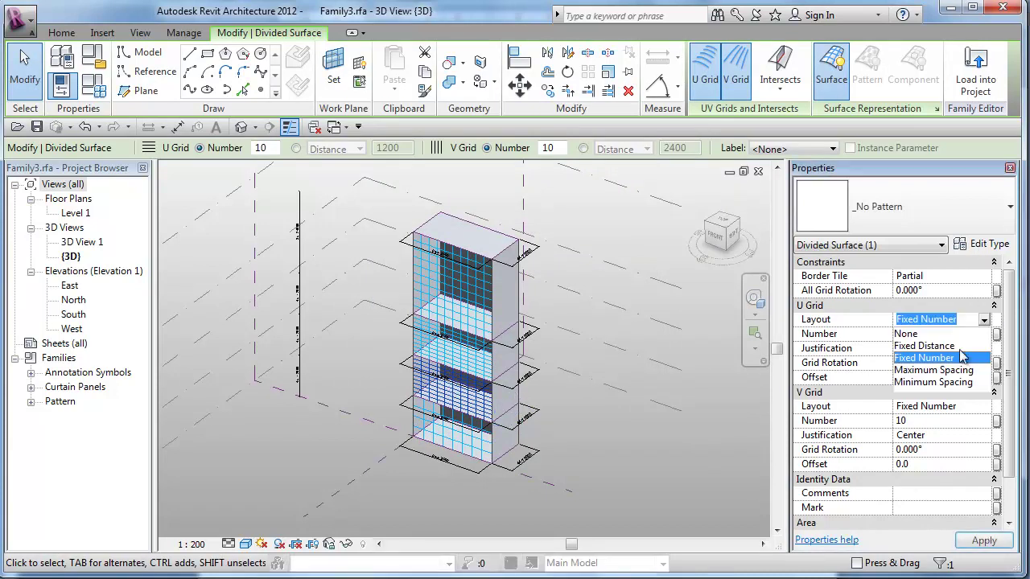
left_click(954, 349)
left_click(996, 334)
left_click(404, 238)
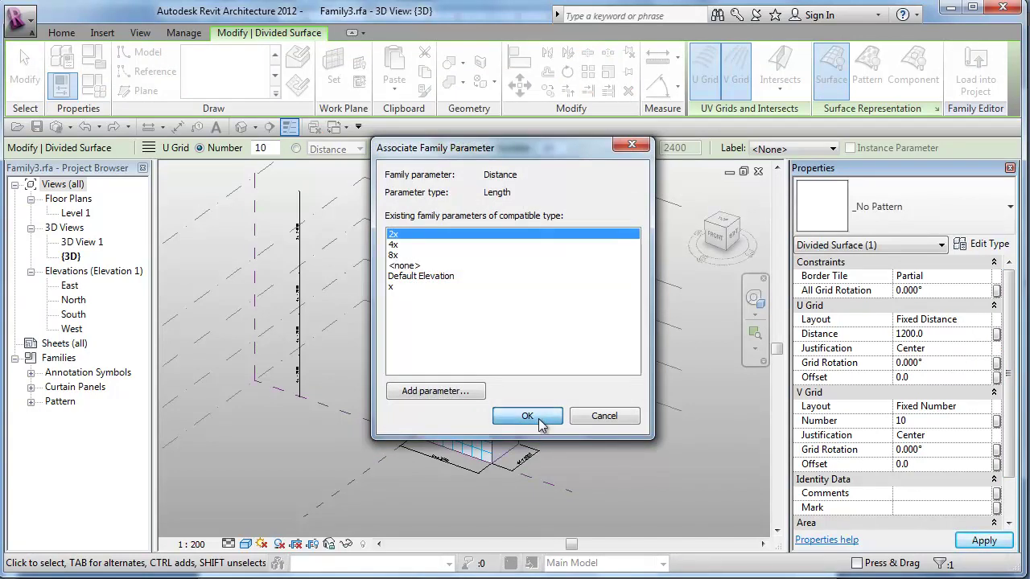
left_click(527, 416)
Set the V grid of the second divided surface from the base to Fixed Distance, linked to parameter 2x
left_click(993, 408)
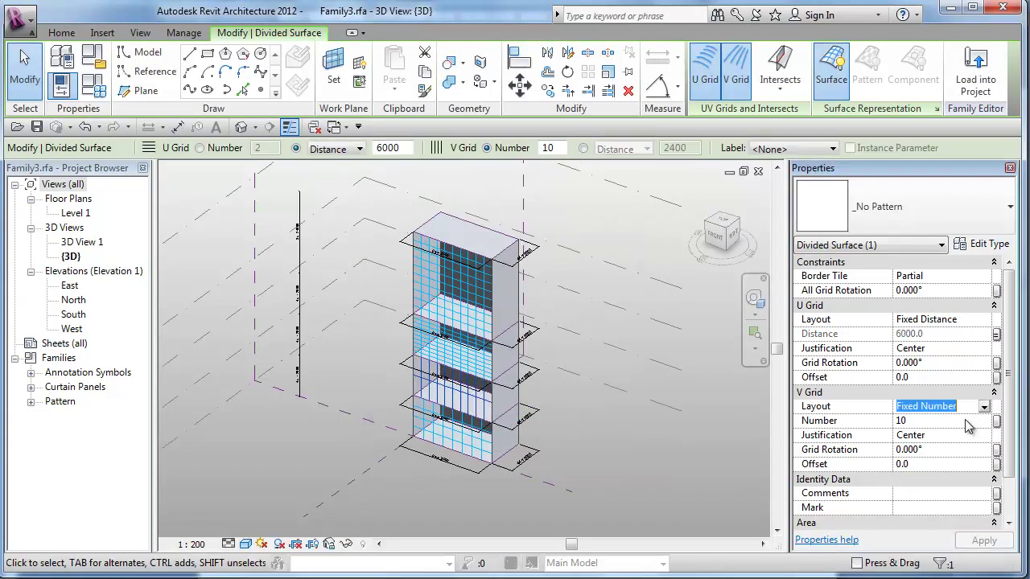
left_click(986, 406)
left_click(946, 434)
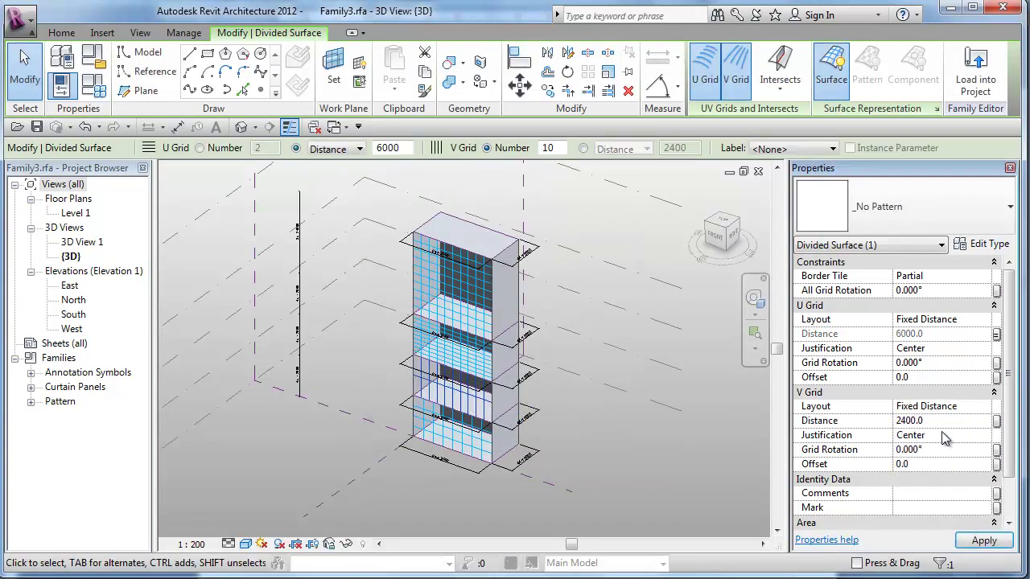
left_click(996, 421)
left_click(397, 234)
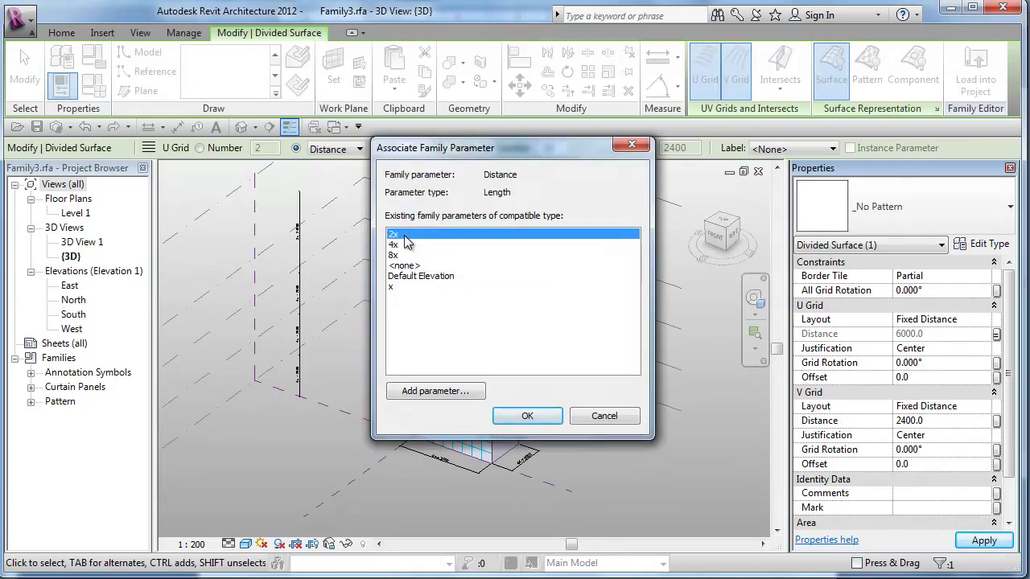
left_click(519, 414)
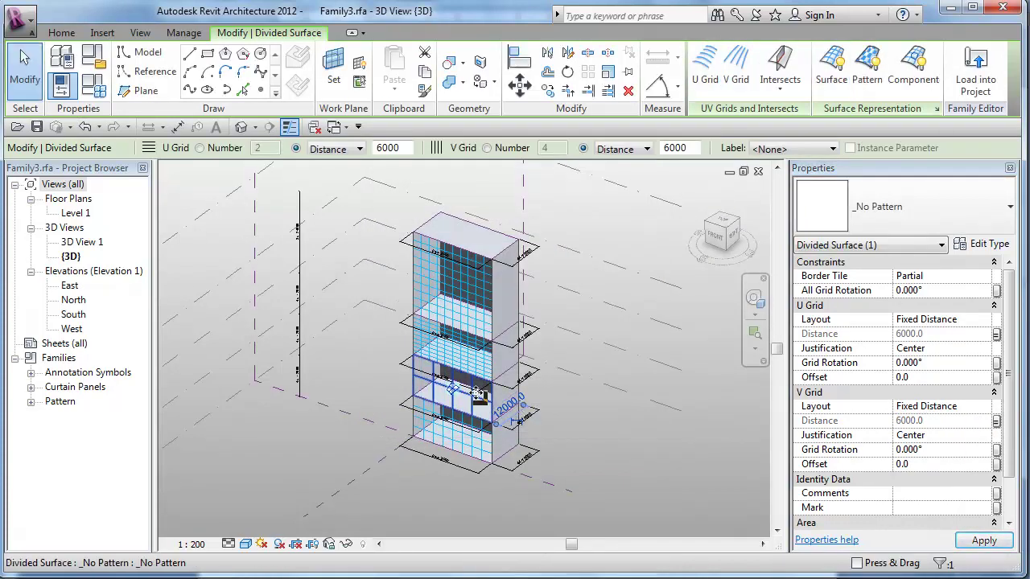
Set the U grid of the third divided surface from the base to Fixed Distance, linked to parameter 4x
key("Tab")
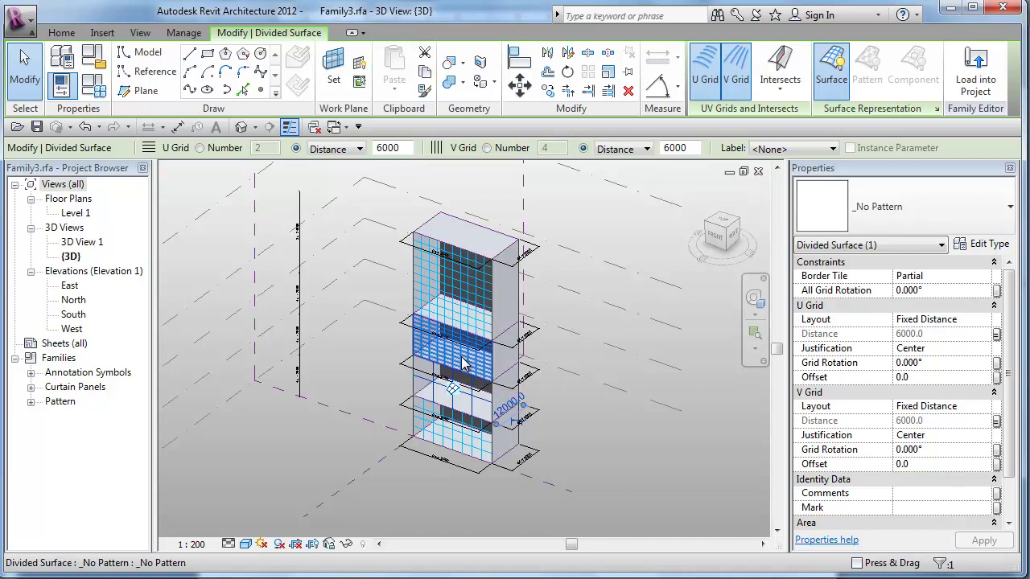
left_click(466, 362)
left_click(984, 320)
left_click(926, 346)
left_click(996, 333)
left_click(392, 245)
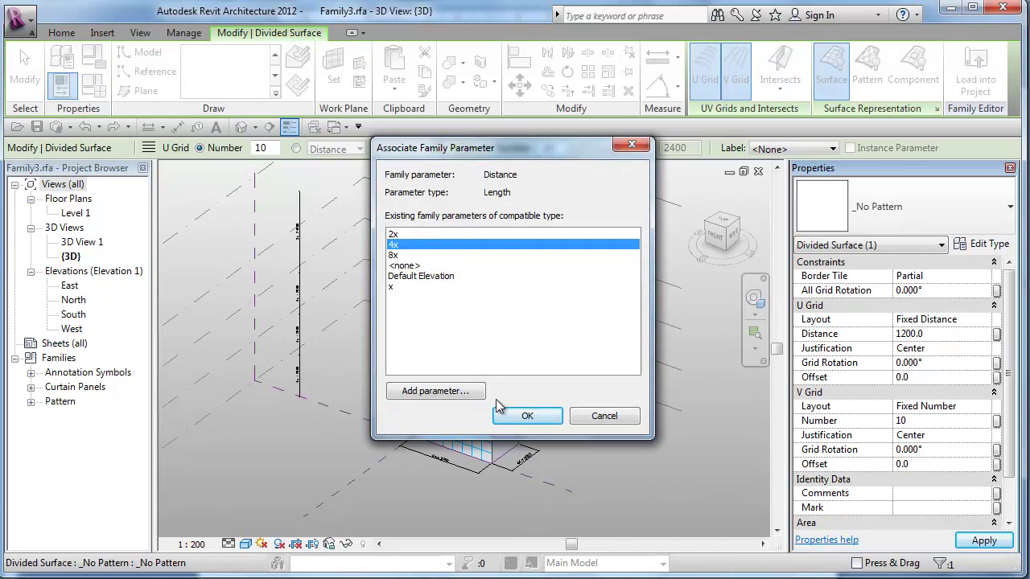
left_click(515, 419)
Set the V grid of the third divided surface from the base to Fixed Distance, linked to parameter 4x
left_click(986, 406)
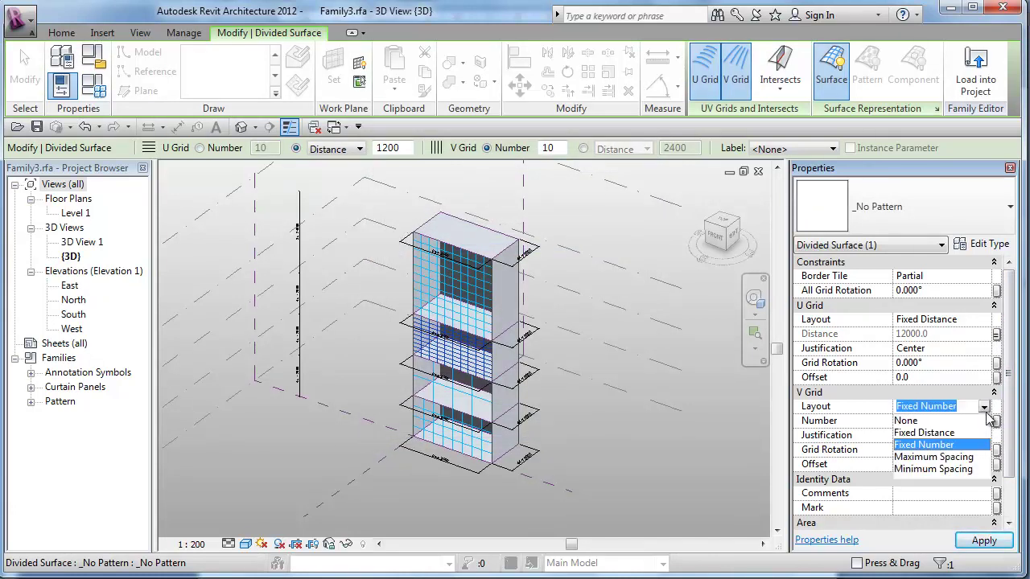
left_click(925, 432)
left_click(998, 423)
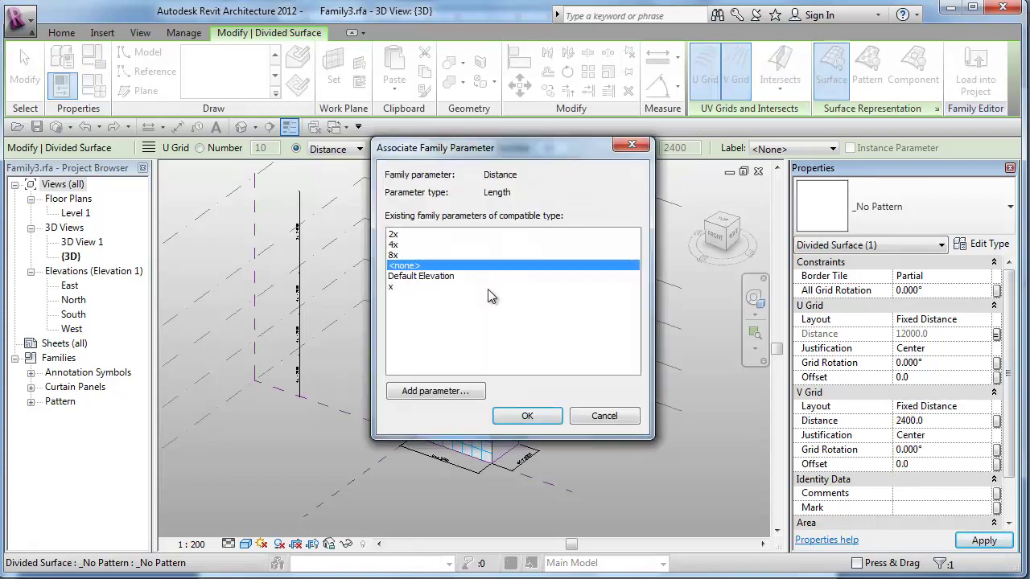
left_click(399, 245)
left_click(524, 417)
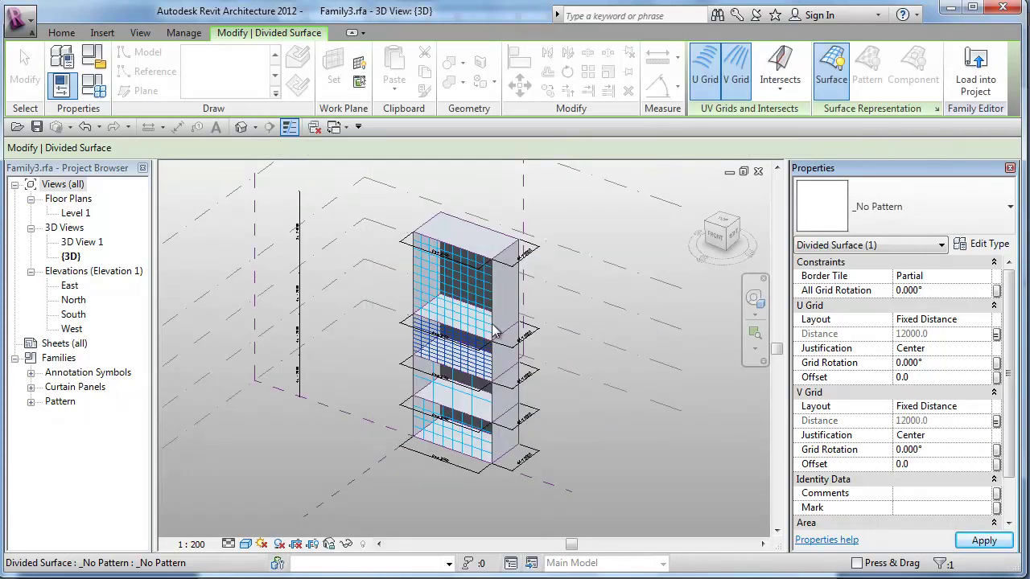
Set the U grid of the uppermost divided surface to Fixed Distance and link its distance to parameter 8x
left_click(985, 320)
left_click(925, 346)
left_click(996, 334)
left_click(396, 256)
left_click(531, 415)
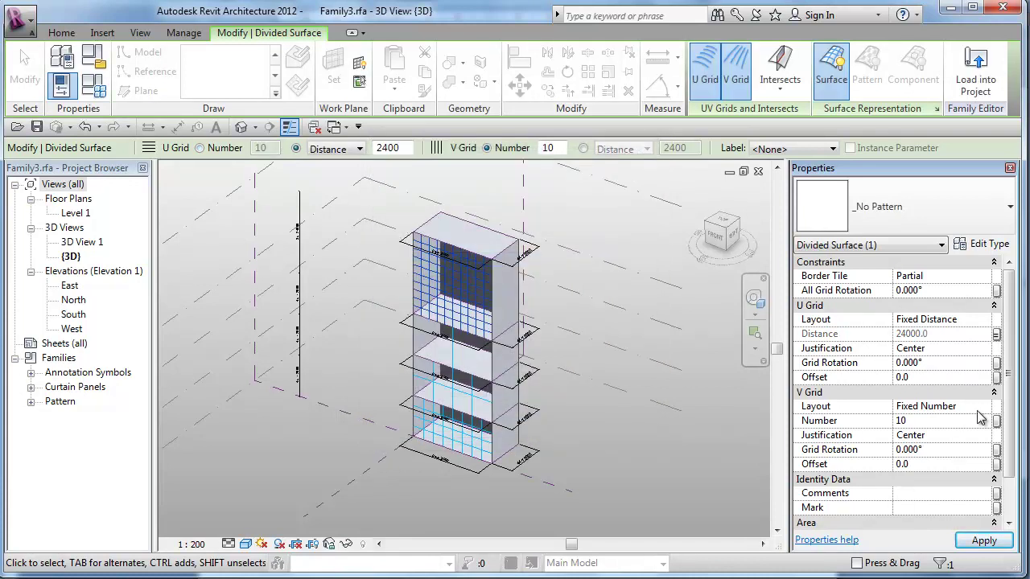
Set the V grid of the uppermost divided surface to Fixed Distance and link its distance to parameter 8x
left_click(984, 408)
left_click(924, 434)
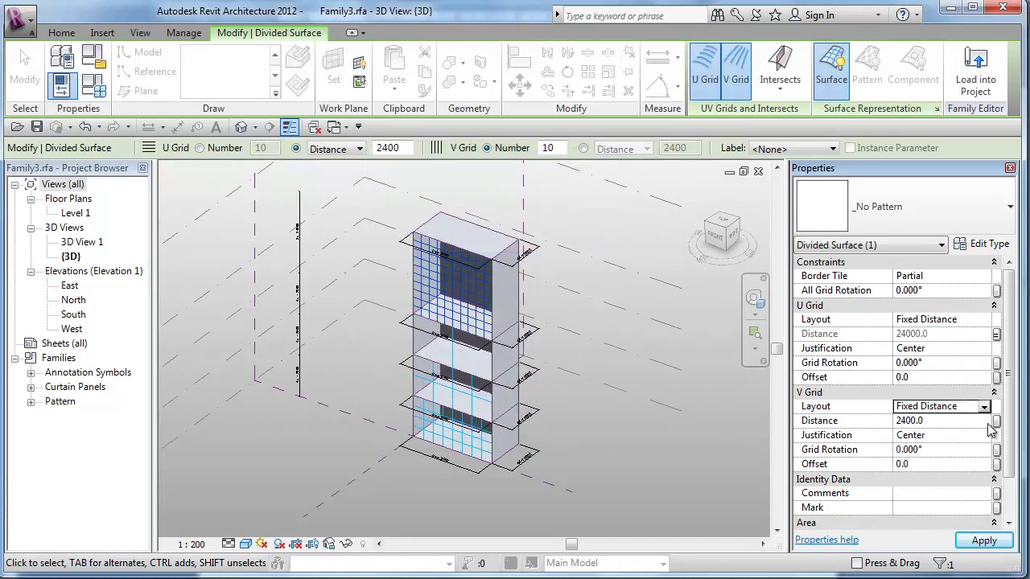
left_click(996, 421)
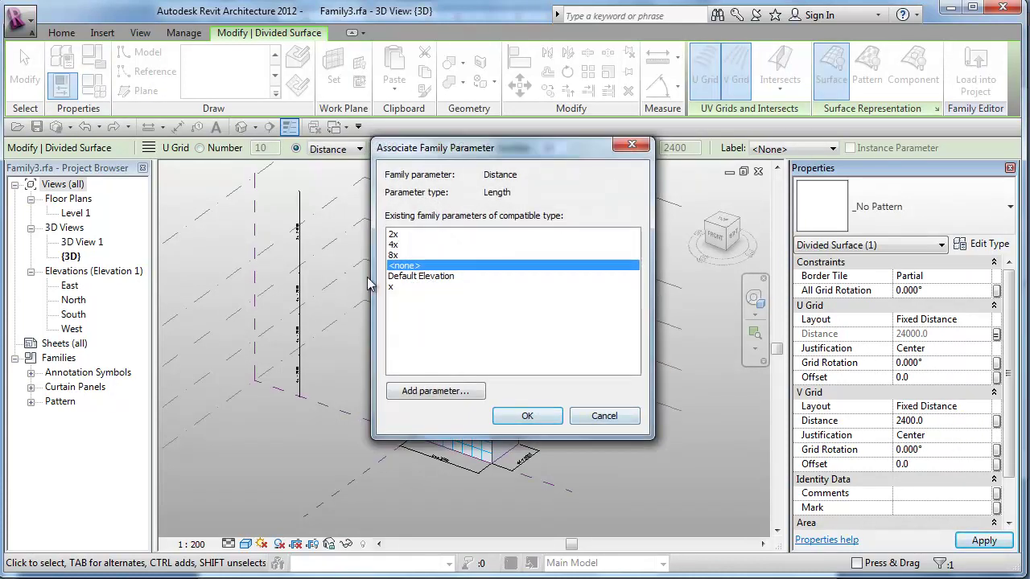
left_click(392, 256)
left_click(527, 416)
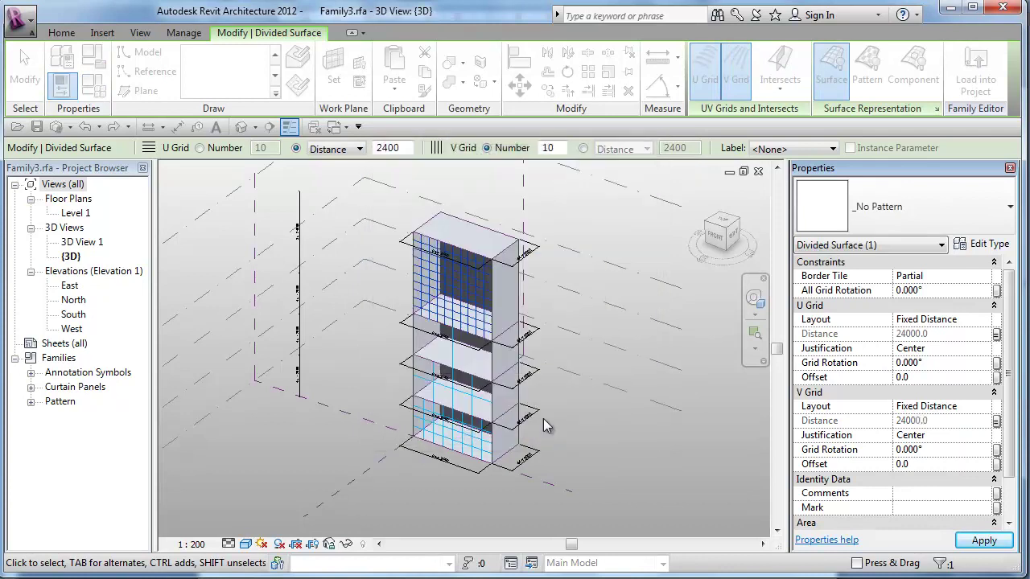
Apply the Family4 rectangle curtain panel to all four divided surfaces on the front of the mass
left_click(486, 446)
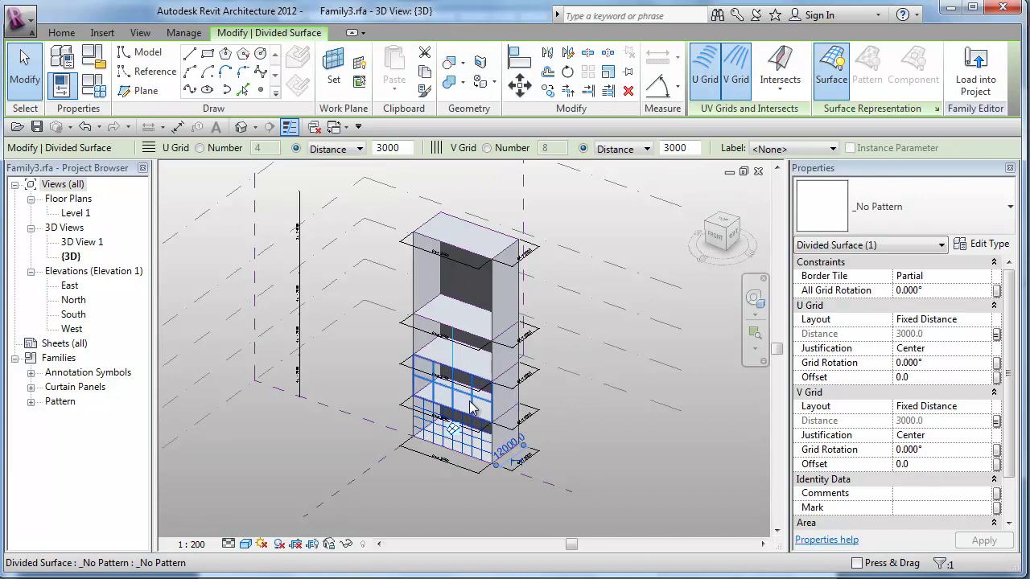
left_click(471, 407, "ctrl")
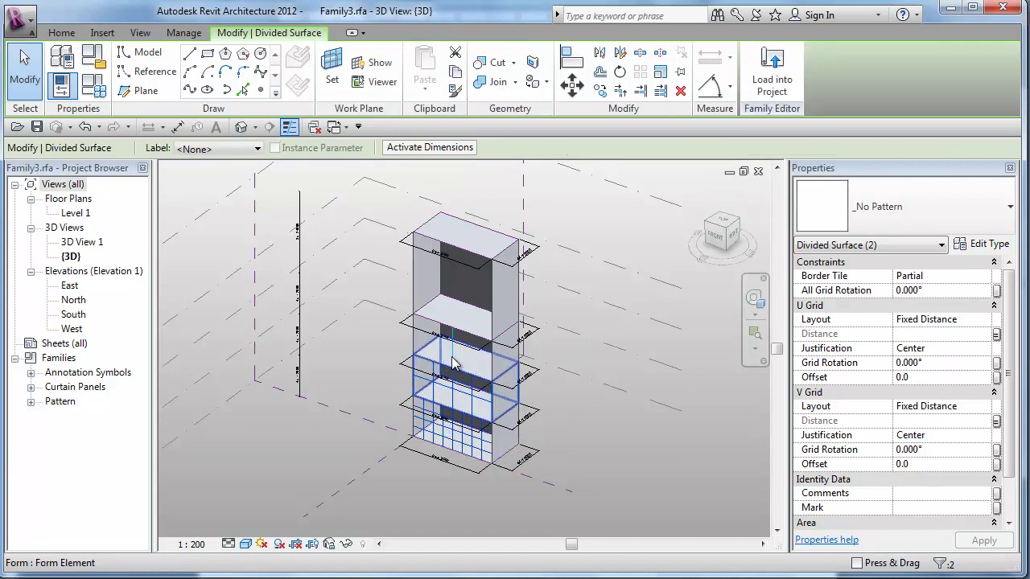
left_click(455, 317, "ctrl")
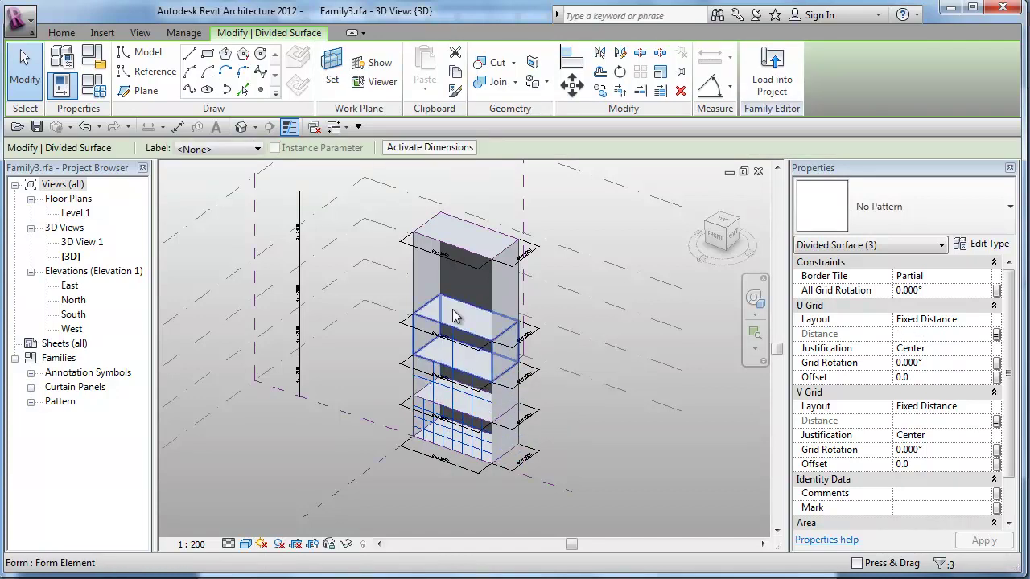
key("Tab")
left_click(455, 316, "ctrl")
left_click(1002, 224)
scroll(981, 453, "down", 3)
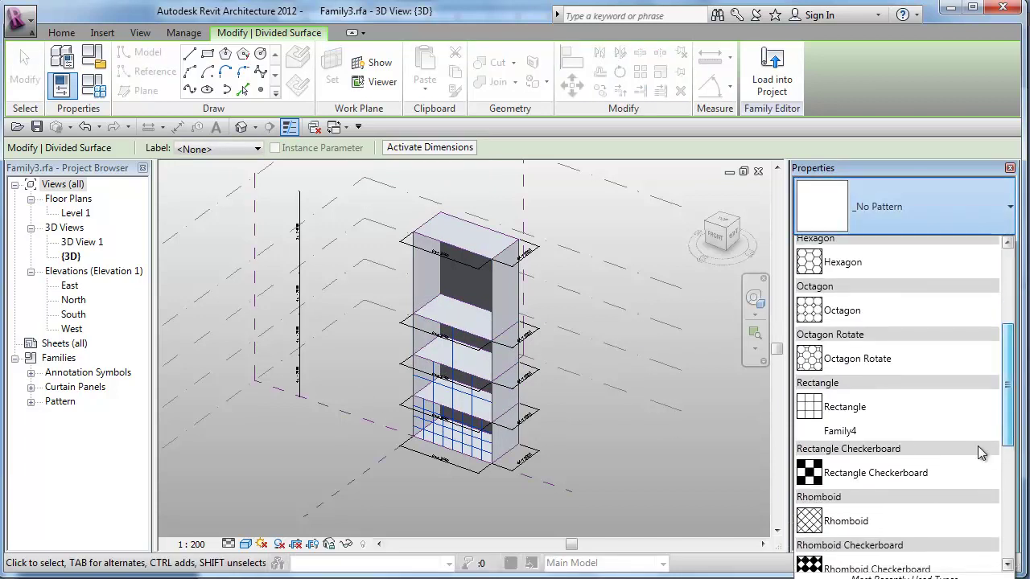
left_click(841, 434)
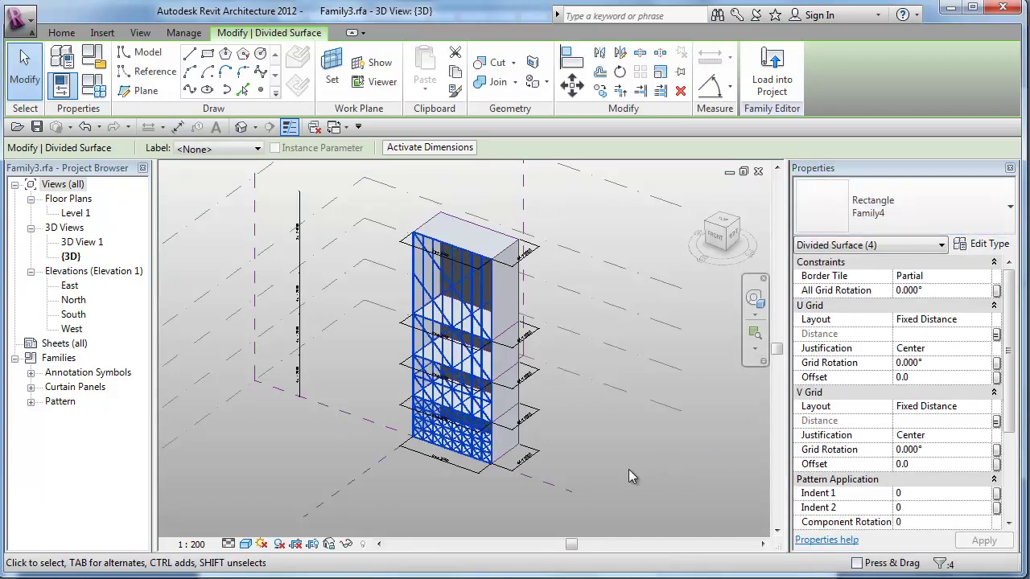
left_click(577, 468)
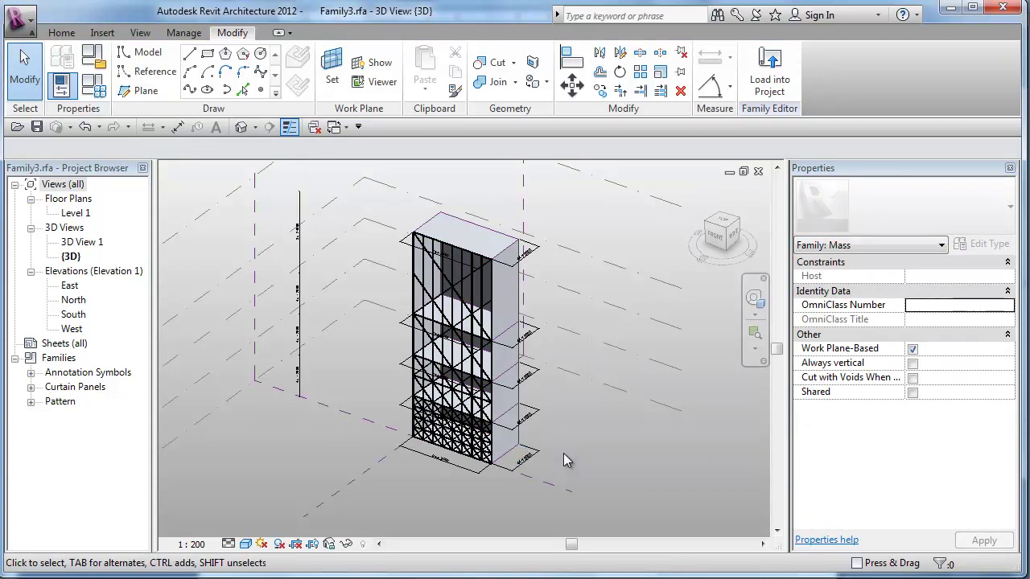
scroll(563, 459, "up", 1)
scroll(563, 453, "up", 1)
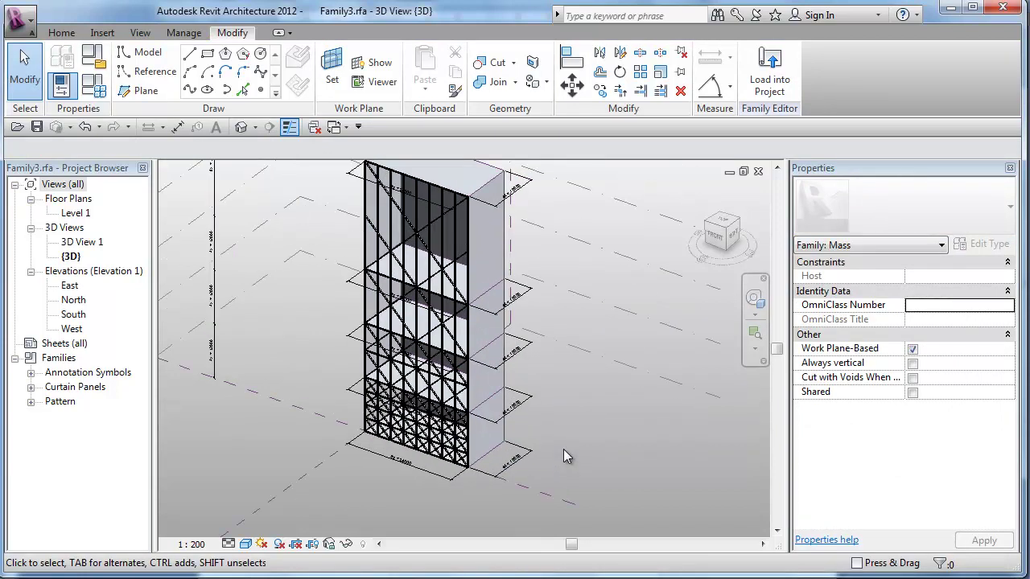
middle_click_drag(563, 453, 576, 487)
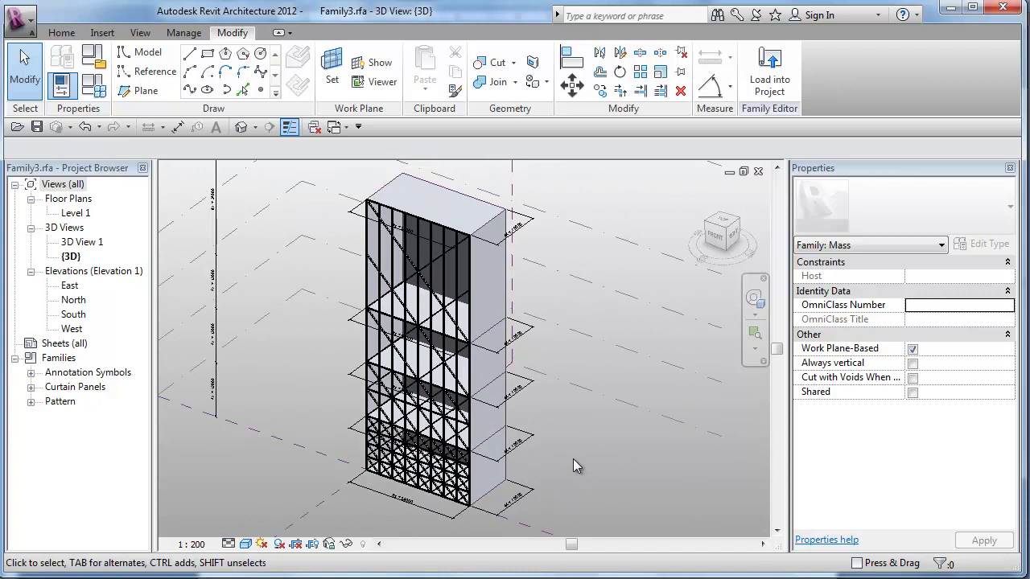